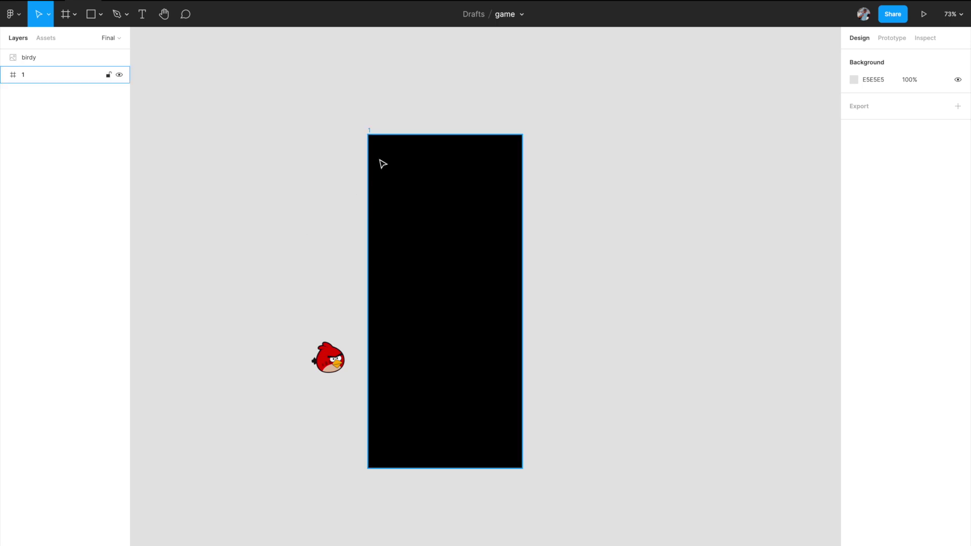
# Step: Place the bird image inside frame 1, near the frame's centre at about X 136, Y 387
pyautogui.click(372, 134)
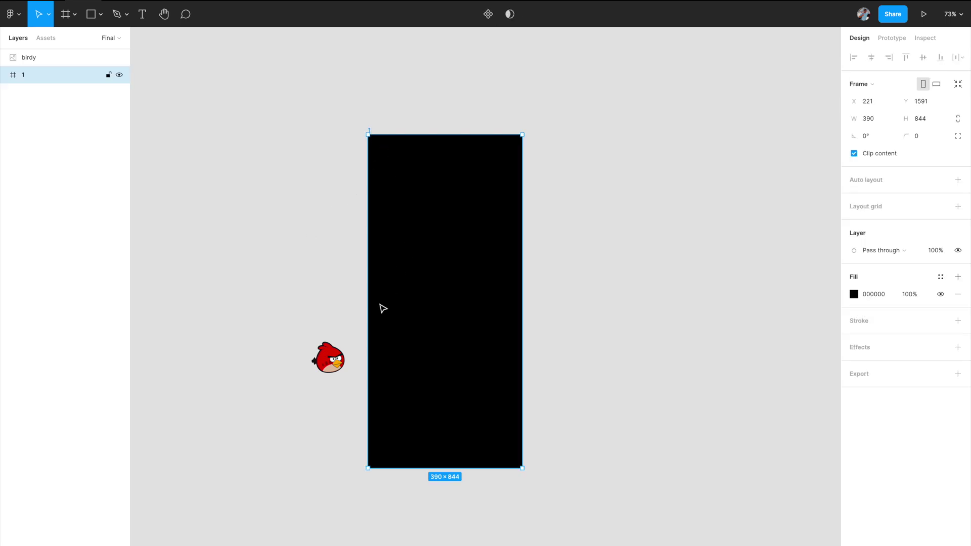
pyautogui.click(329, 357)
pyautogui.moveTo(326, 357); pyautogui.dragTo(433, 350)
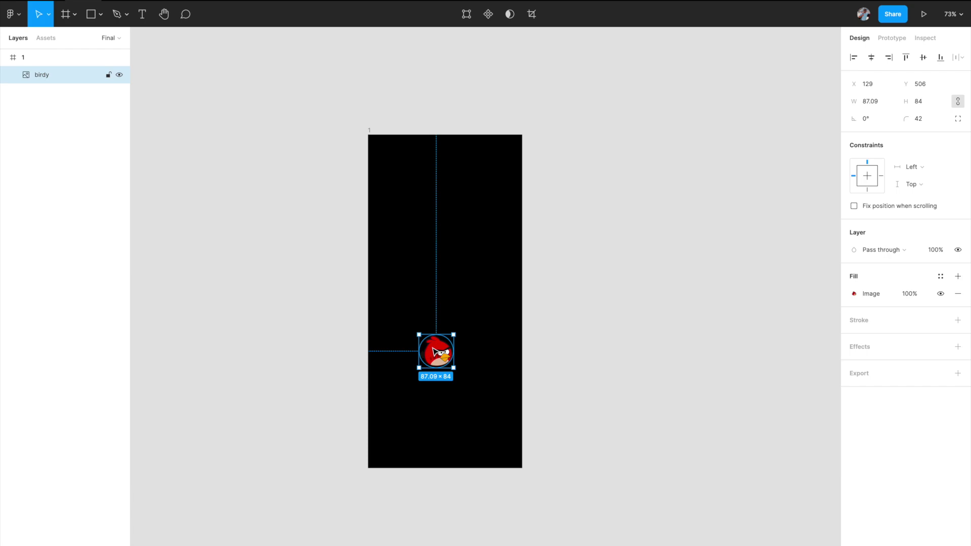
pyautogui.moveTo(435, 352); pyautogui.dragTo(438, 305)
# Step: Draw a circle about 96 × 96 in the frame's upper-right corner and fill it with FF4466
pyautogui.scroll(2, 438, 305)
pyautogui.press('o')
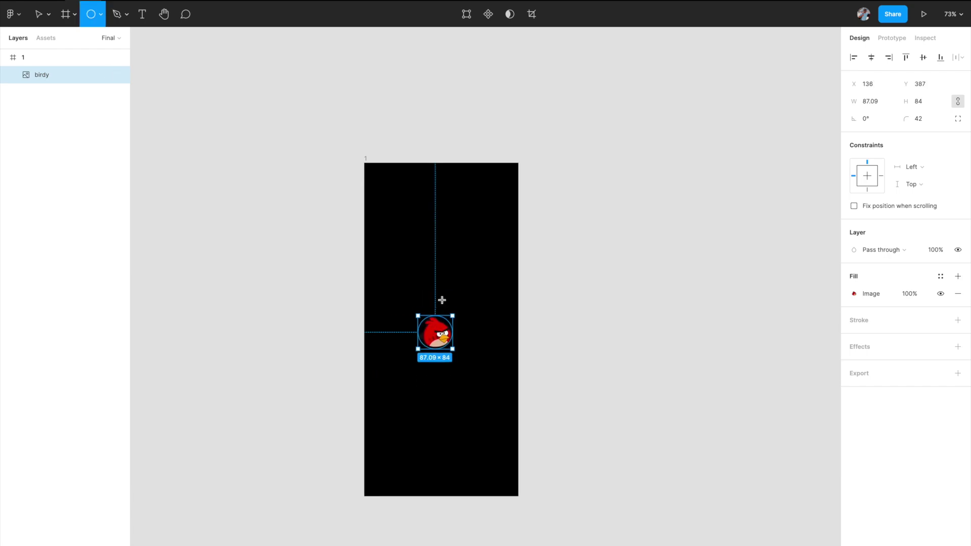
pyautogui.moveTo(467, 177); pyautogui.dragTo(505, 215)
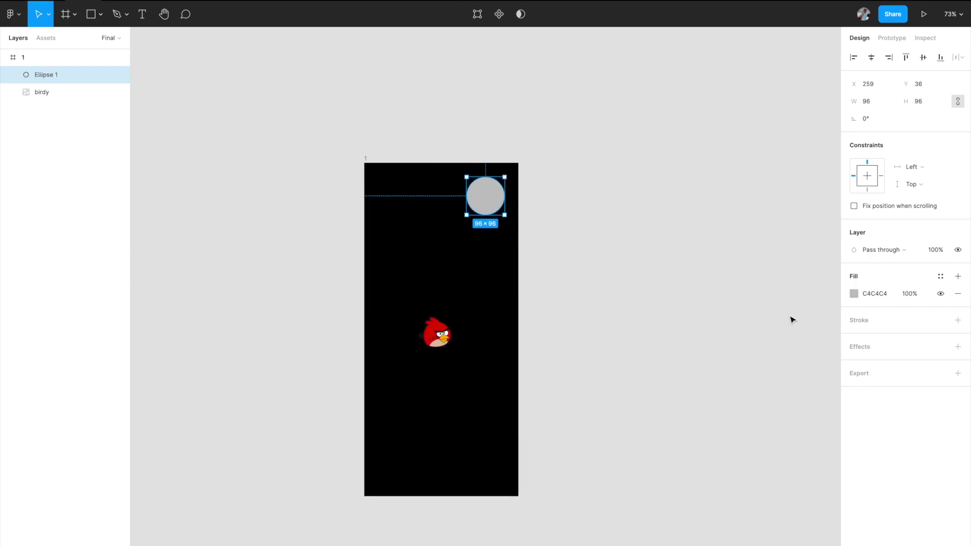
pyautogui.click(854, 294)
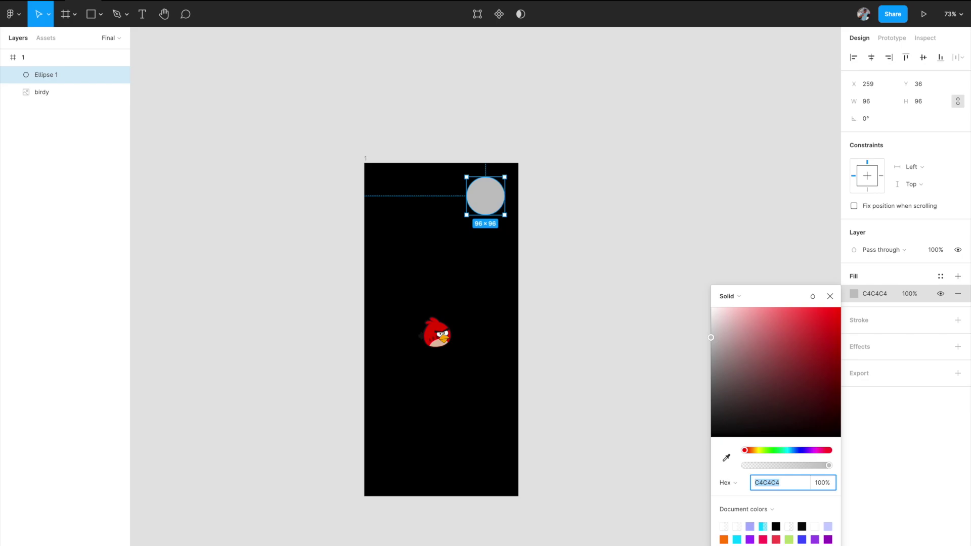
pyautogui.click(762, 539)
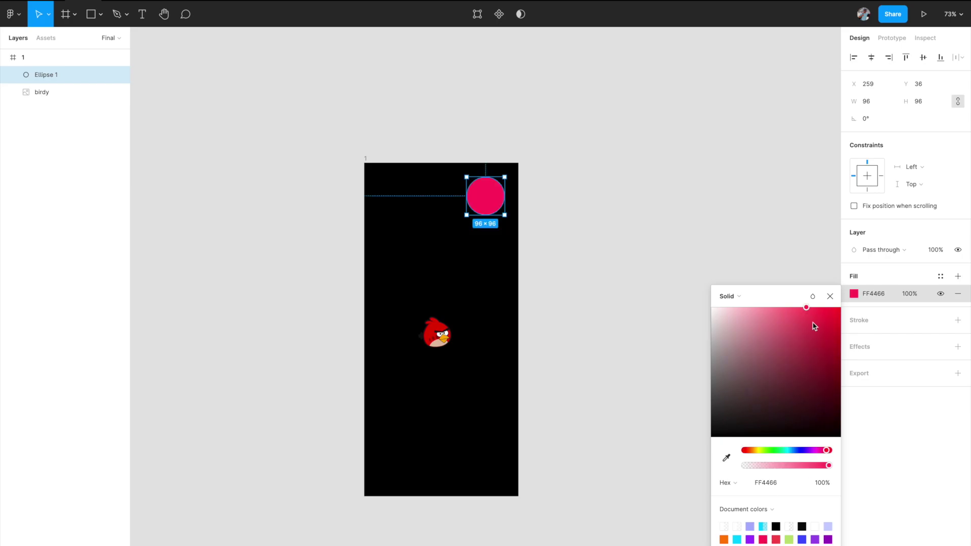
pyautogui.click(830, 296)
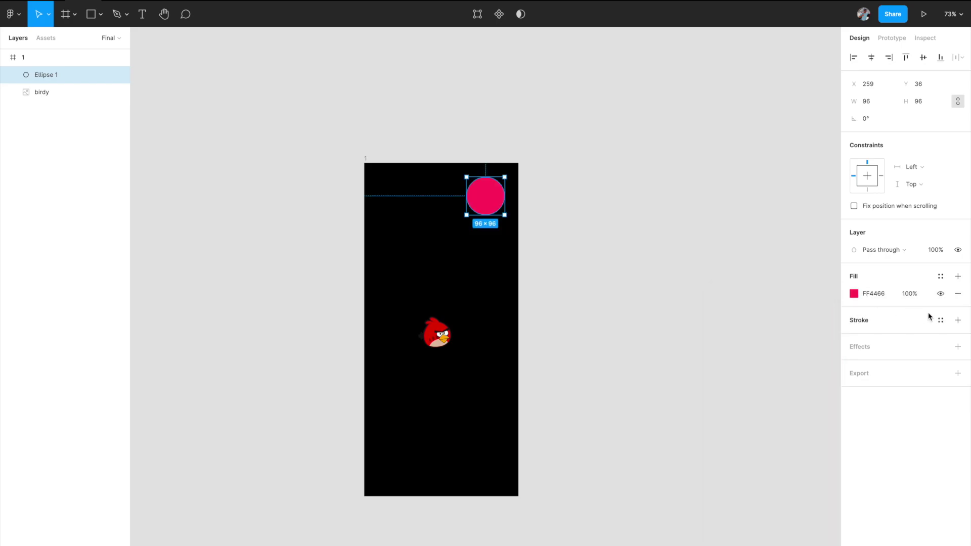
# Step: Add an inside stroke to the circle in FFFFFF at 40% opacity
pyautogui.click(958, 320)
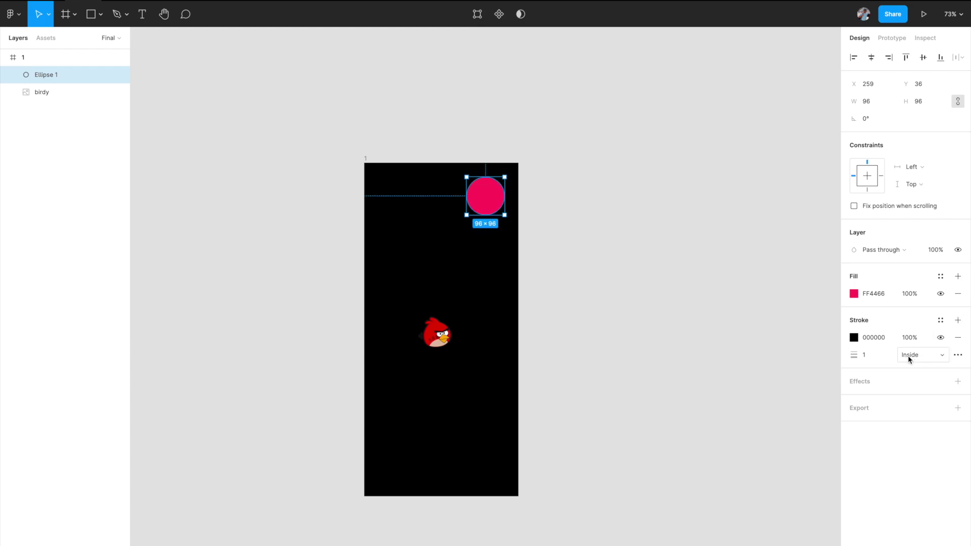
pyautogui.click(854, 337)
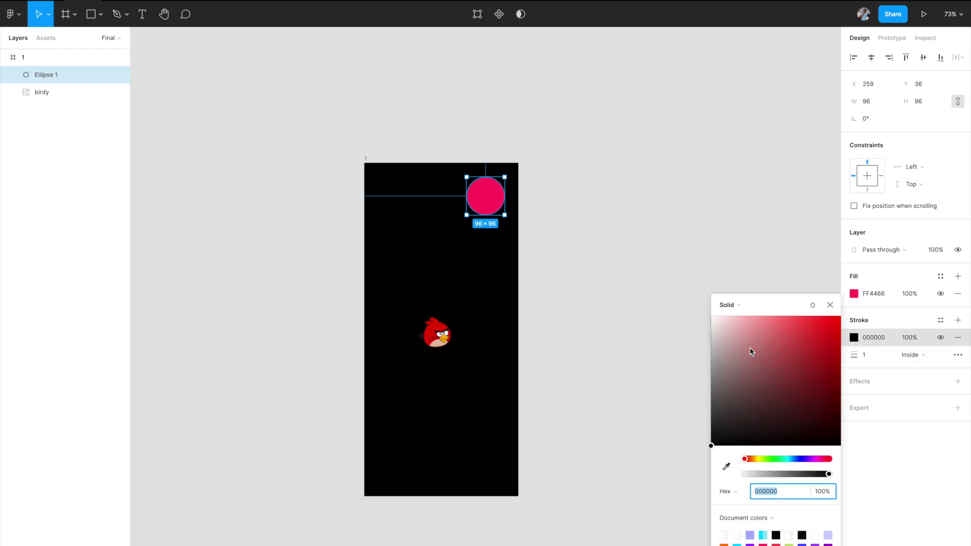
pyautogui.moveTo(751, 351); pyautogui.dragTo(677, 296)
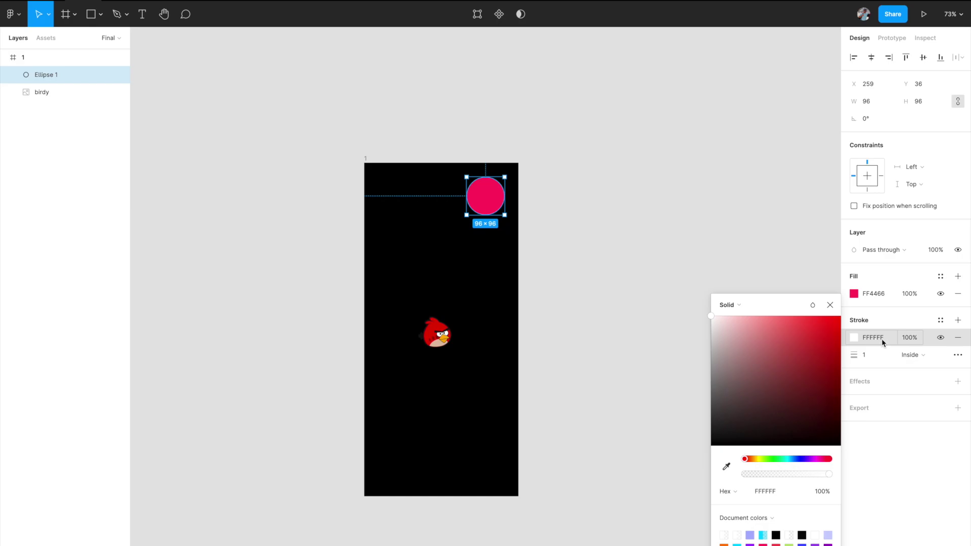
pyautogui.click(910, 339)
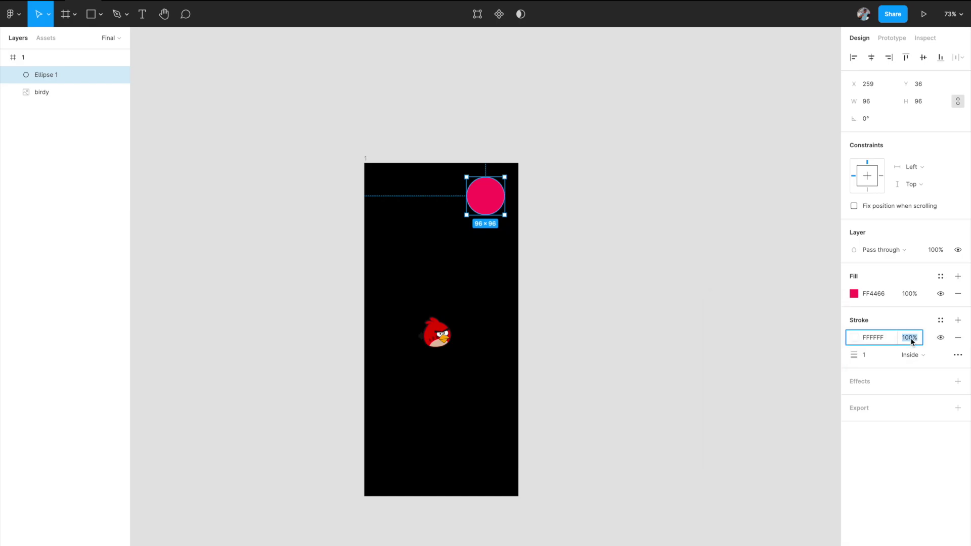
pyautogui.write('40')
pyautogui.press('Return')
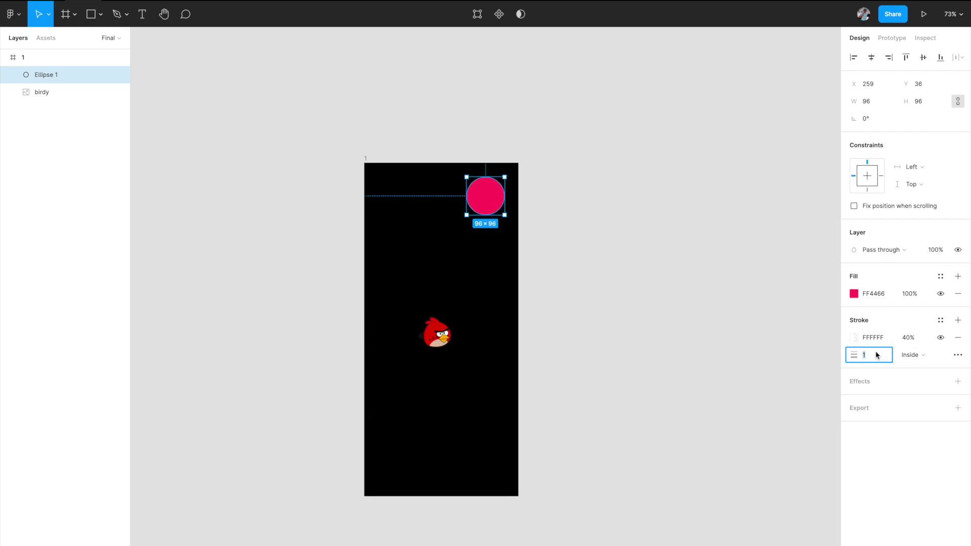
# Step: Set the circle's stroke weight to 21 and the stroke opacity to 60%
pyautogui.hotkey('shift', 'Up')
pyautogui.hotkey('shift', 'Up')
pyautogui.press('Up')
pyautogui.press('Up')
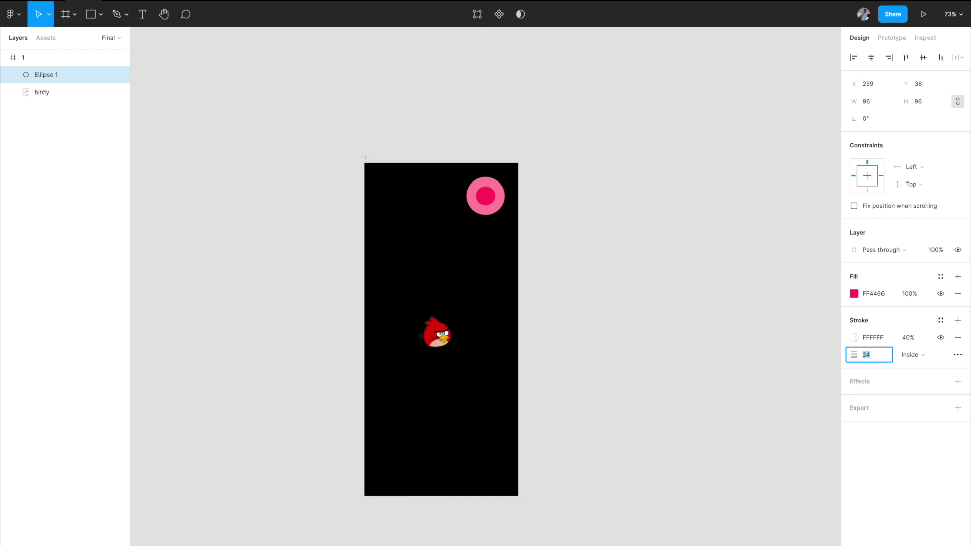
pyautogui.press('Down')
pyautogui.press('Down')
pyautogui.press('Down')
pyautogui.click(906, 337)
pyautogui.hotkey('shift', 'Up')
pyautogui.hotkey('shift', 'Up')
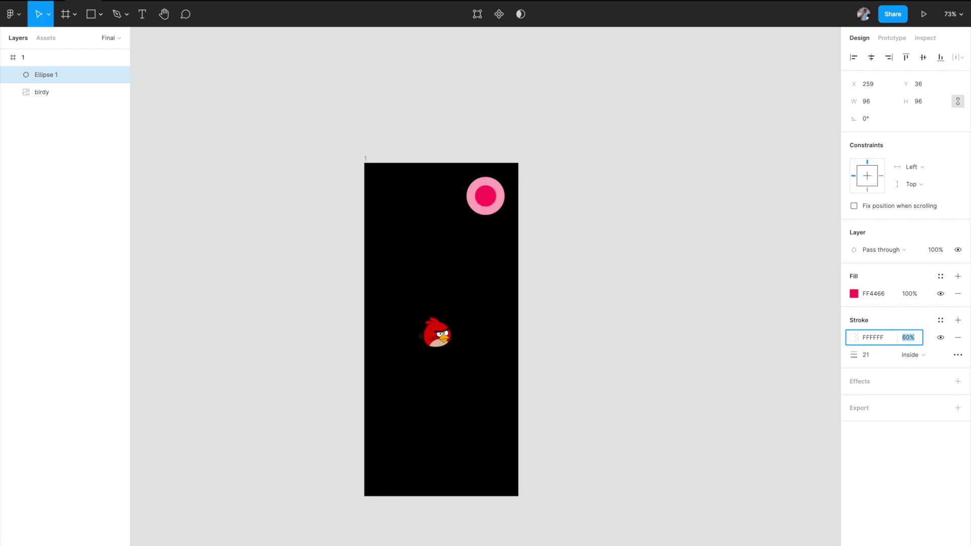
# Step: Increase the circle's stroke weight to 26 and enlarge the circle to about 131 × 131
pyautogui.scroll(5, 534, 275)
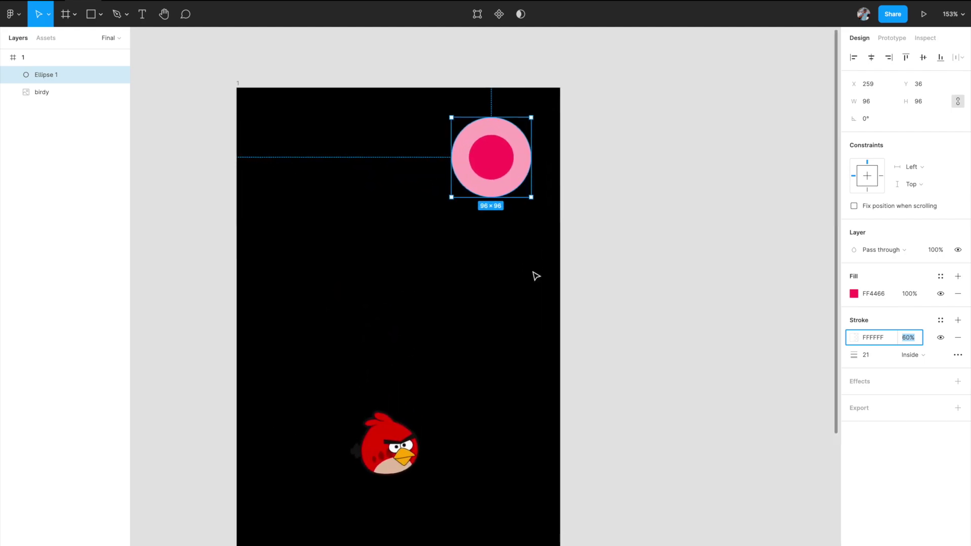
pyautogui.moveTo(853, 355)
pyautogui.mouseDown()
pyautogui.moveTo(866, 355)
pyautogui.moveTo(855, 354)
pyautogui.mouseUp()
pyautogui.moveTo(455, 204); pyautogui.dragTo(426, 233)
# Step: Set the enlarged circle's stroke weight to 32 and deselect it
pyautogui.click(875, 355)
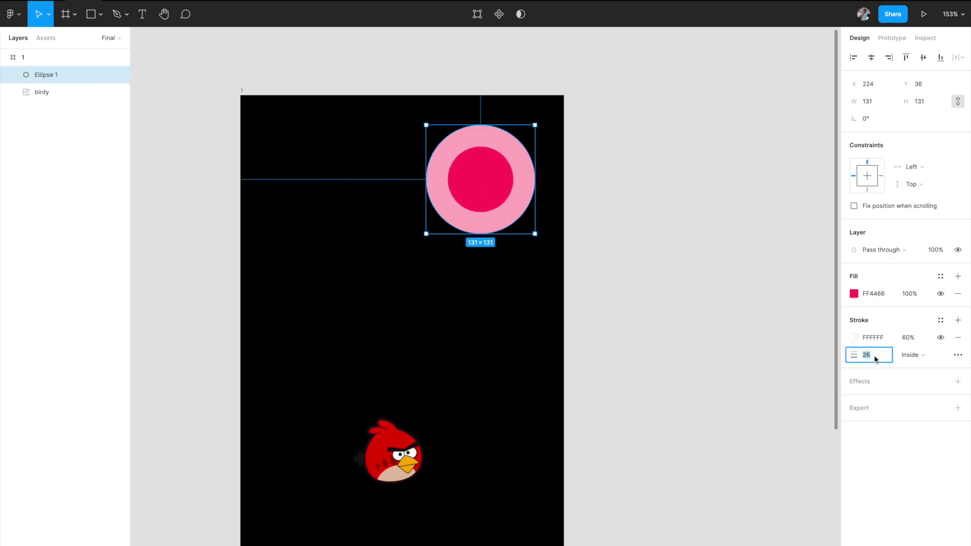
pyautogui.press('Up')
pyautogui.press('Up')
pyautogui.press('Up')
pyautogui.press('Up')
pyautogui.press('Up')
pyautogui.press('Up')
pyautogui.click(602, 446)
pyautogui.scroll(-5, 602, 447)
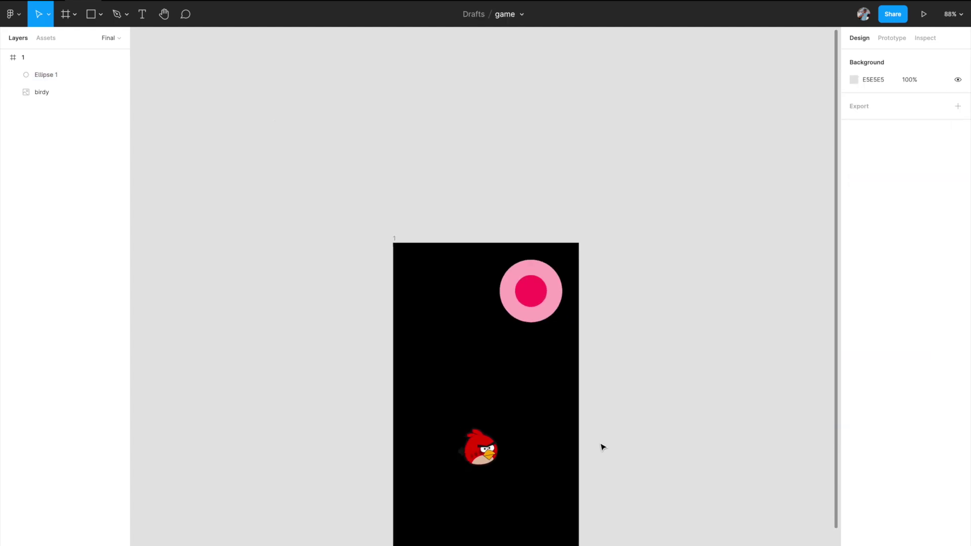
pyautogui.scroll(-2, 550, 298)
# Step: With the Pen tool, draw a short curved highlight about 14 × 14 on the lower-left part of the circle's ring
pyautogui.click(531, 259)
pyautogui.scroll(3, 530, 257)
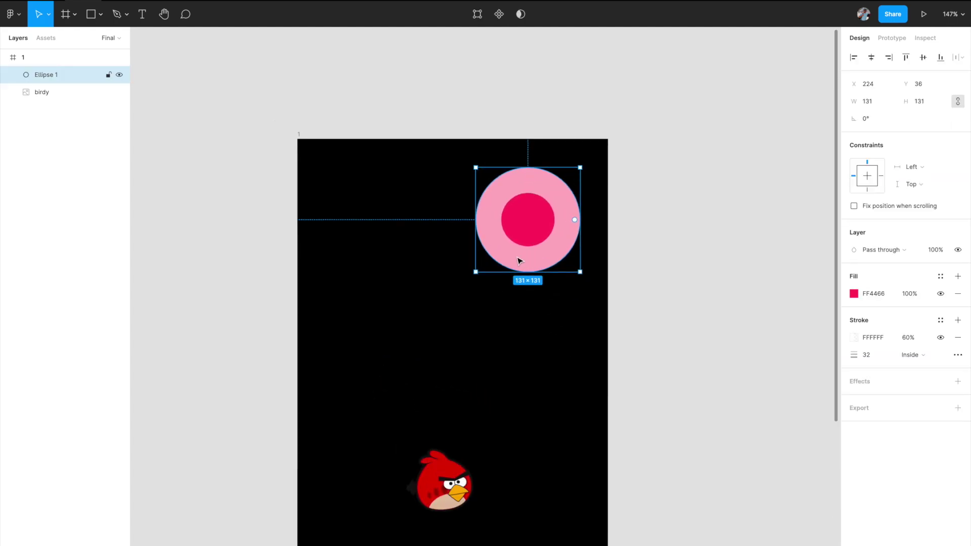
pyautogui.press('p')
pyautogui.scroll(2, 508, 257)
pyautogui.click(496, 241)
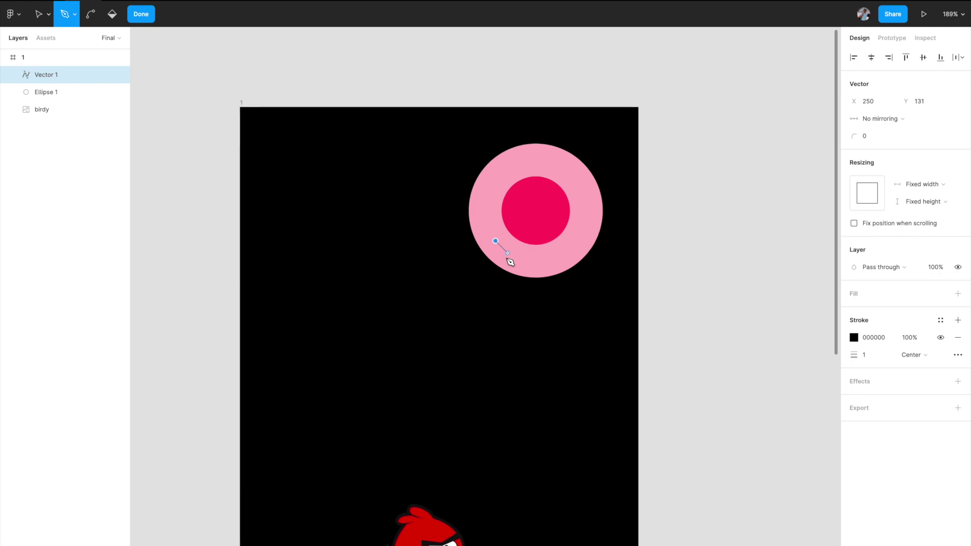
pyautogui.moveTo(516, 262); pyautogui.dragTo(529, 263)
pyautogui.press('Escape')
# Step: Style the highlight path with an FFFFFF stroke of weight 4 and Round ends
pyautogui.click(853, 320)
pyautogui.write('ffffff')
pyautogui.press('Return')
pyautogui.click(866, 338)
pyautogui.write('3')
pyautogui.press('Return')
pyautogui.click(865, 354)
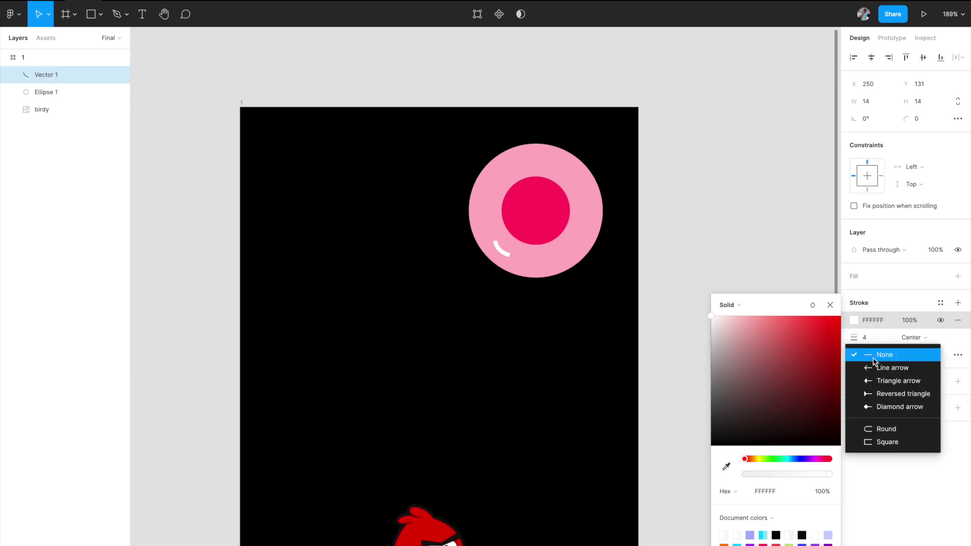
pyautogui.click(873, 430)
pyautogui.click(735, 253)
# Step: Group the circle with its highlight and move the group to the frame's upper-left area
pyautogui.scroll(-5, 734, 253)
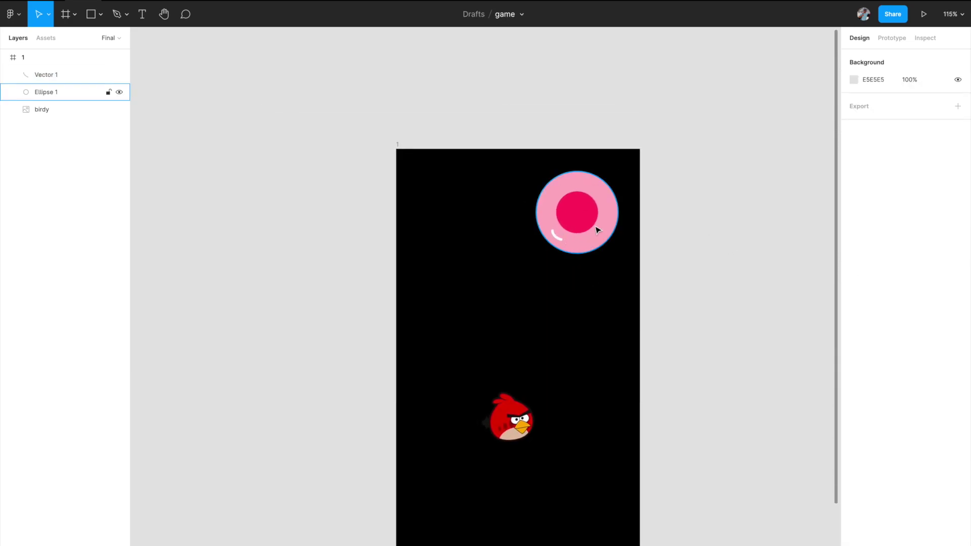
pyautogui.click(565, 203)
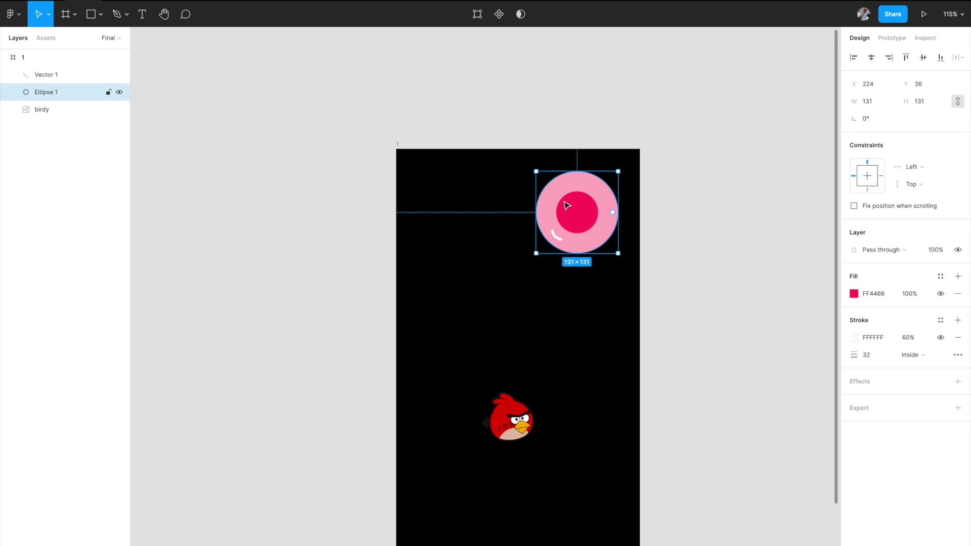
pyautogui.keyDown('shift'); pyautogui.click(558, 242); pyautogui.keyUp('shift')
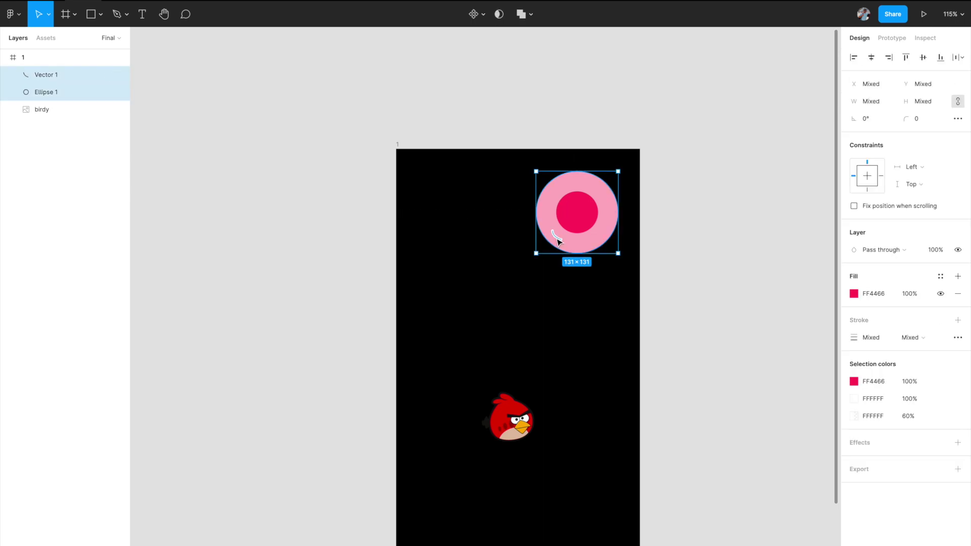
pyautogui.hotkey('ctrl', 'g')
pyautogui.moveTo(577, 229); pyautogui.dragTo(428, 185)
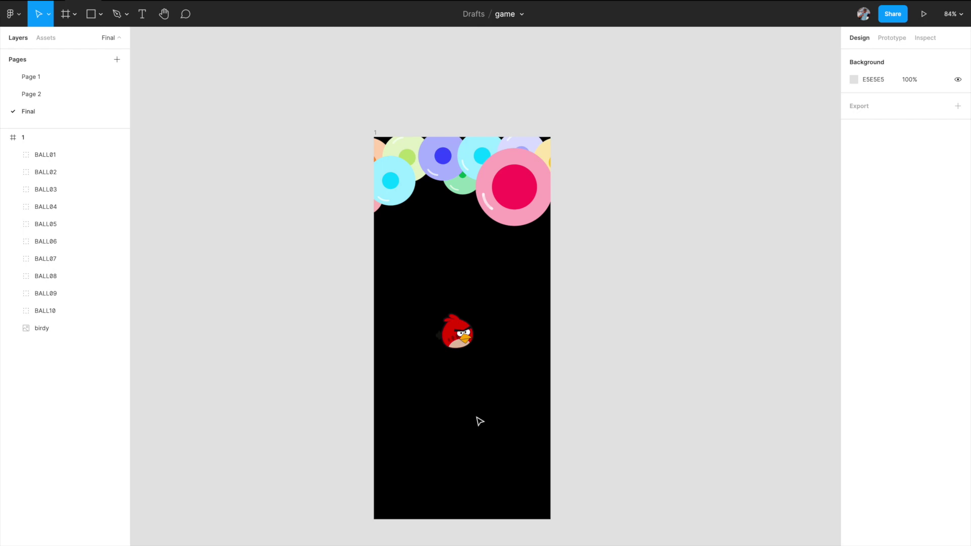
# Step: Draw a flat ellipse about 100 × 25 below the bird in the frame's lower part
pyautogui.scroll(-2, 477, 421)
pyautogui.hscroll(-1, 478, 421)
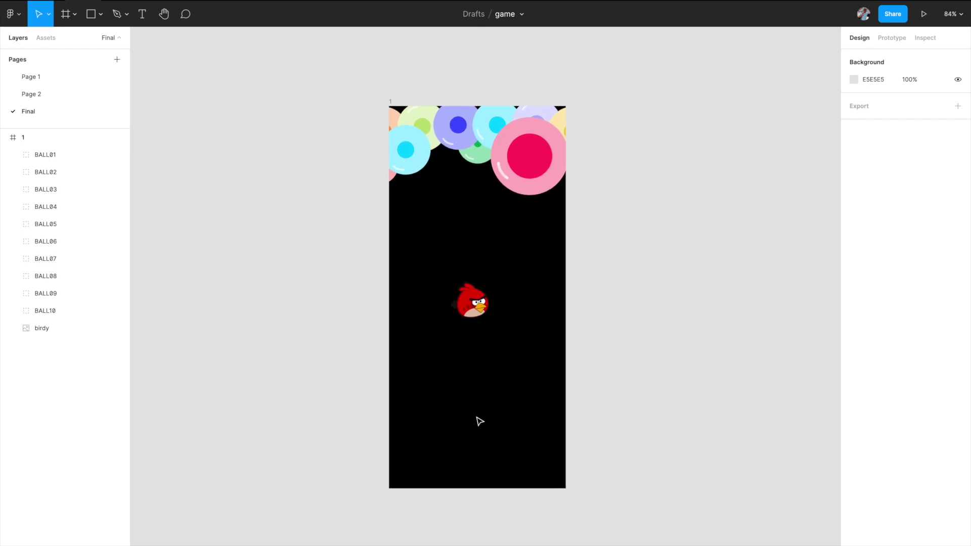
pyautogui.press('o')
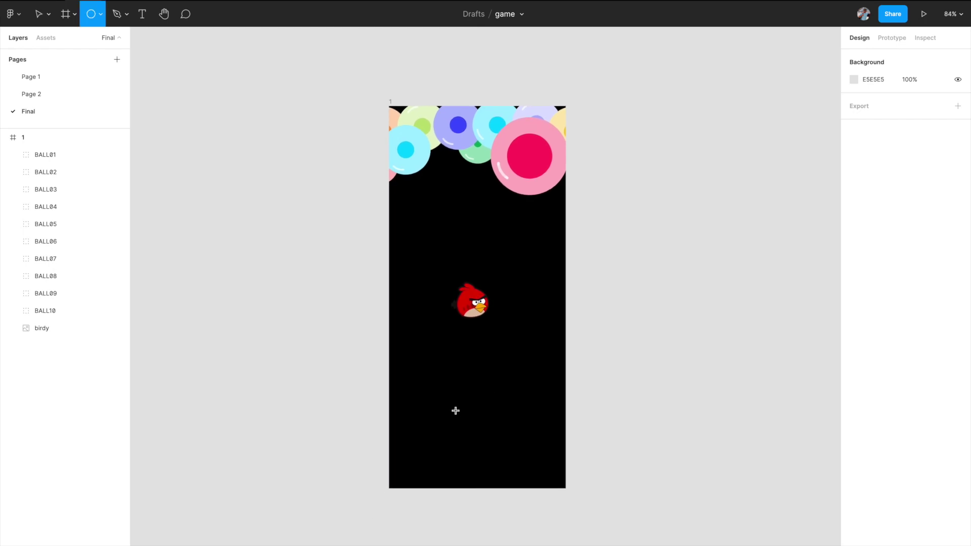
pyautogui.moveTo(452, 406); pyautogui.dragTo(475, 415)
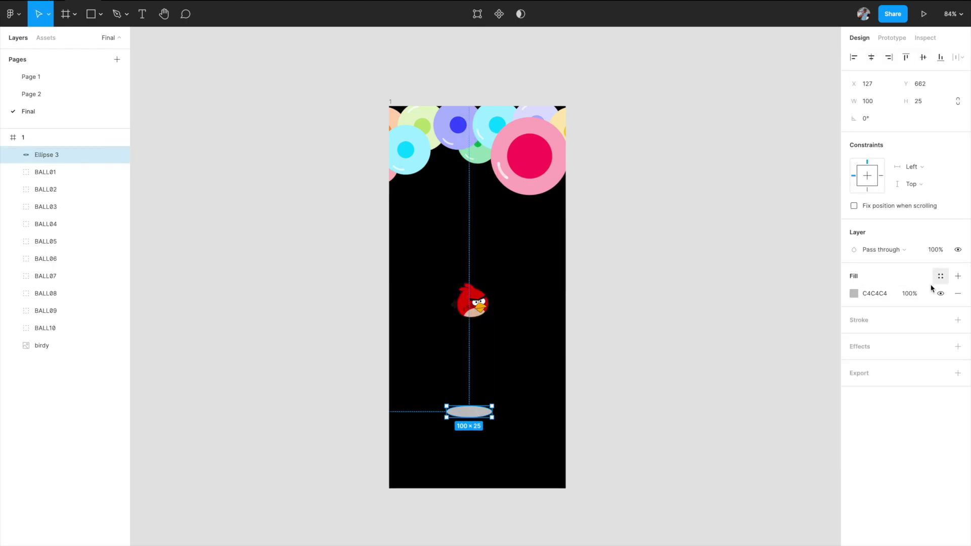
# Step: Replace the ellipse's fill with an inside stroke in ADB5FF, weight 2
pyautogui.click(957, 319)
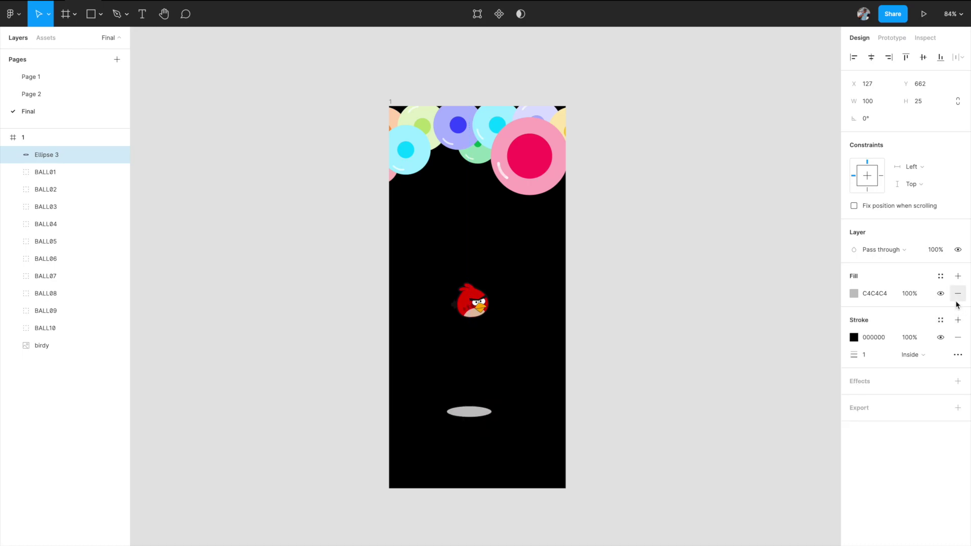
pyautogui.click(957, 296)
pyautogui.click(853, 319)
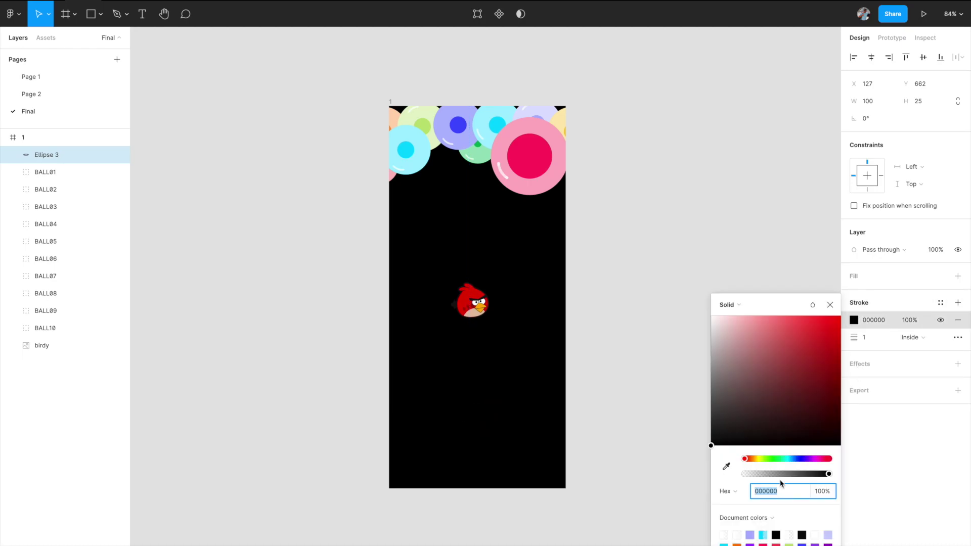
pyautogui.click(750, 535)
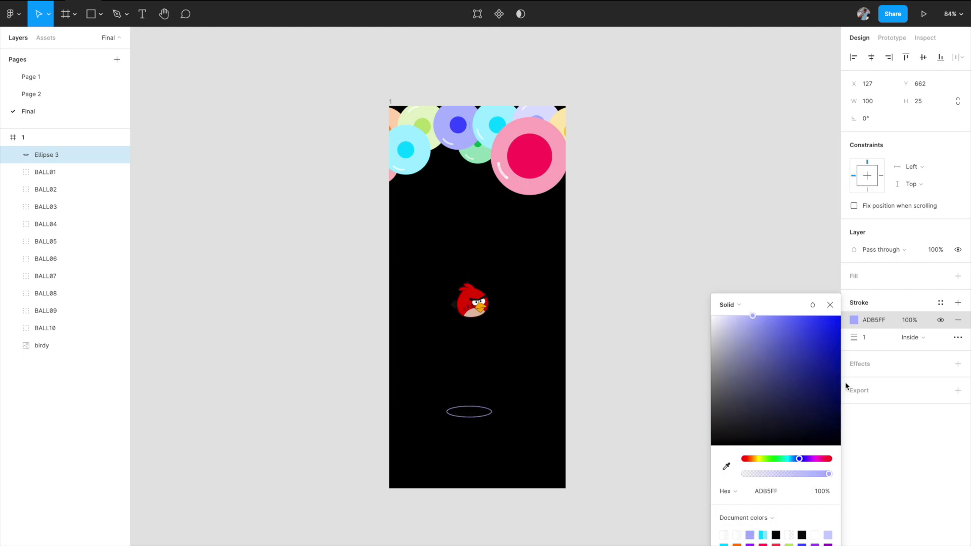
pyautogui.click(866, 340)
pyautogui.write('2')
# Step: Position the ellipse at X 145, Y 595 below the bird and place a duplicate 10 px beneath it
pyautogui.scroll(3, 480, 334)
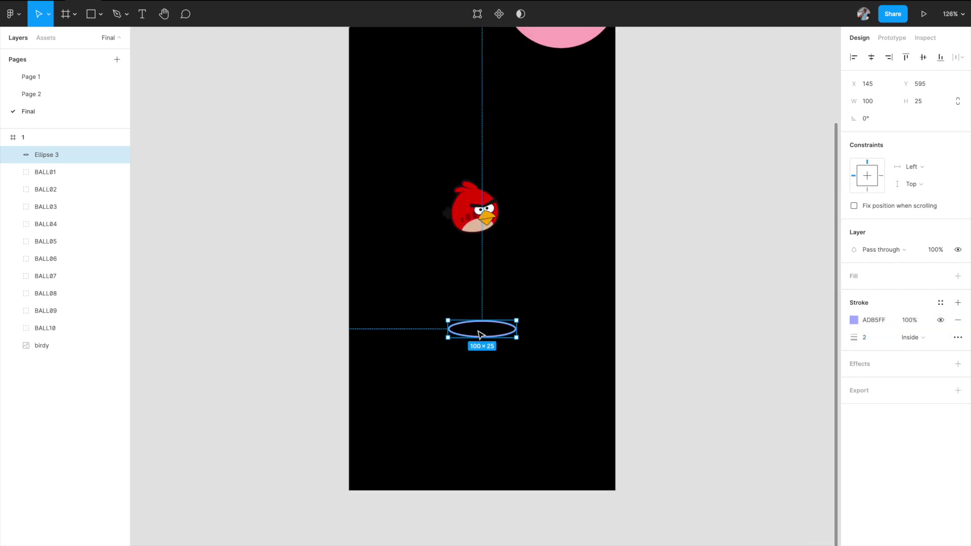
pyautogui.hotkey('ctrl', 'd')
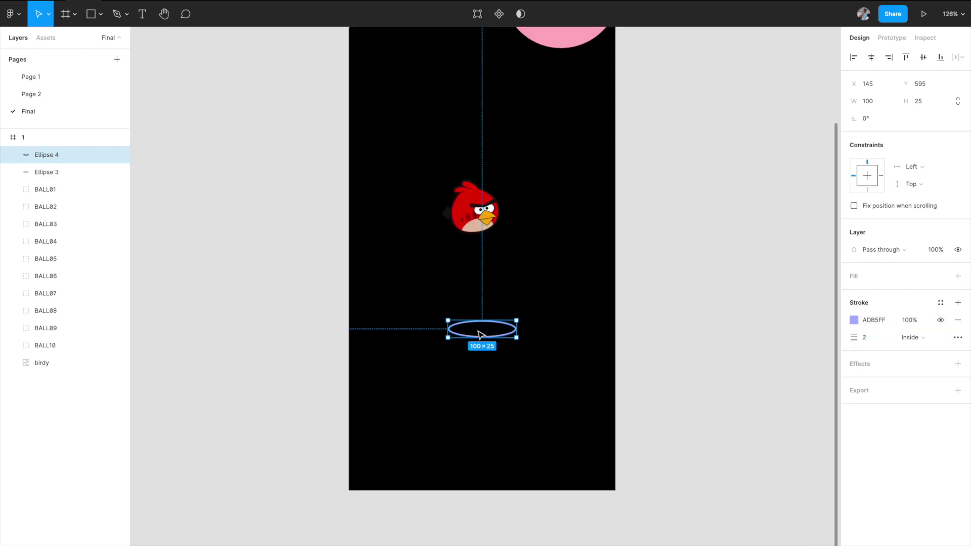
pyautogui.hotkey('shift', 'Down')
pyautogui.moveTo(478, 329); pyautogui.dragTo(477, 330)
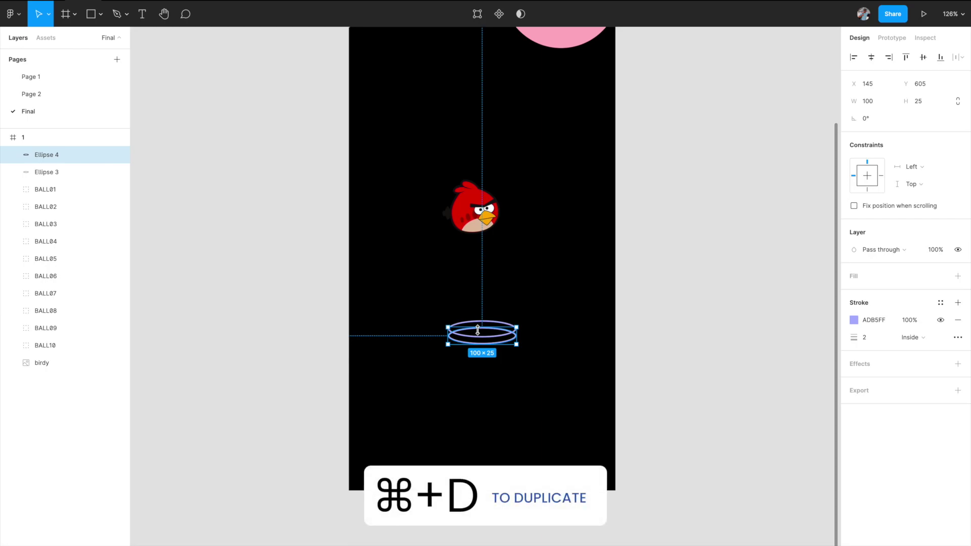
# Step: Repeat the ellipse duplication at the same 10 px vertical spacing to form a spring, with the last copy at Y 775
pyautogui.press('super+d')
pyautogui.press('super+d')
pyautogui.press('super+d')
pyautogui.press('super+d')
pyautogui.press('super+d')
pyautogui.press('super+d')
pyautogui.press('super+d')
pyautogui.press('super+d')
pyautogui.press('super+d')
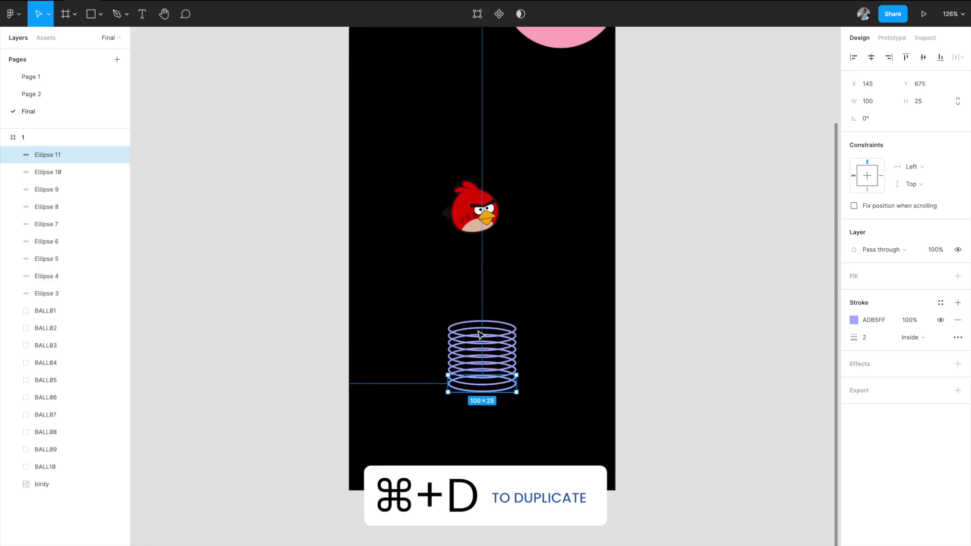
pyautogui.press('super+d')
pyautogui.press('super+d')
pyautogui.press('super+d')
pyautogui.press('super+d')
pyautogui.press('super+d')
pyautogui.press('super+d')
pyautogui.press('super+d')
pyautogui.press('super+d')
pyautogui.press('super+d')
pyautogui.press('super+d')
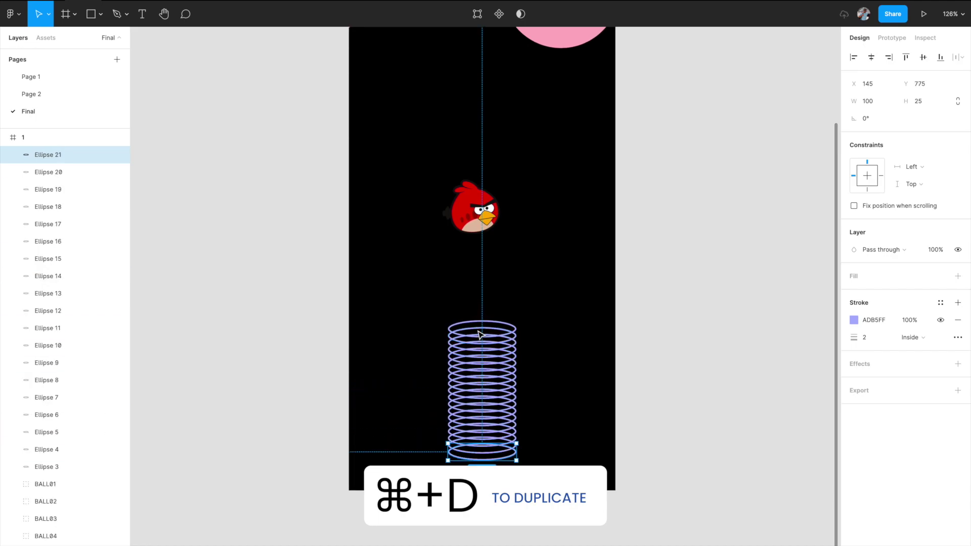
# Step: Extend the spring with more ellipse duplicates at the same 10 px spacing, down to a last copy at Y 825
pyautogui.press('super+d')
pyautogui.press('super+d')
pyautogui.press('super+d')
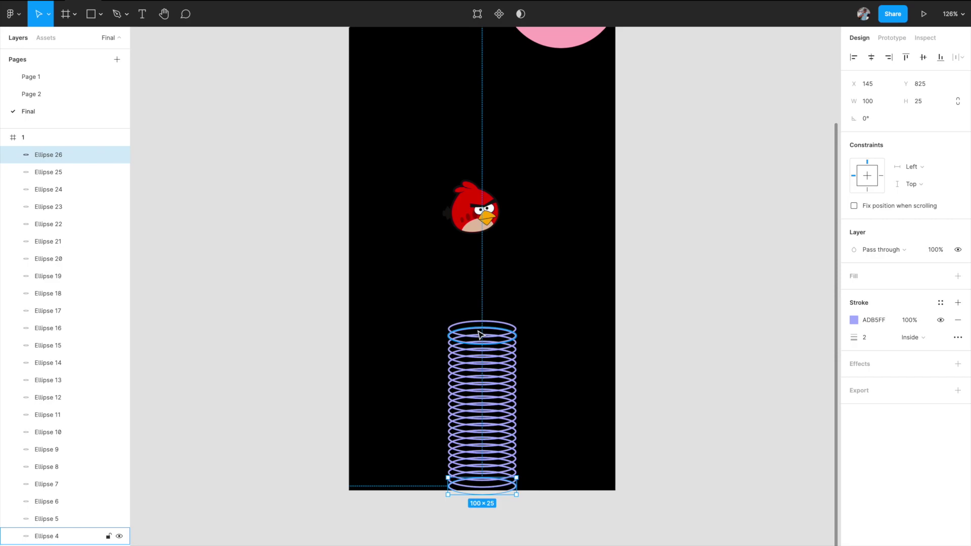
pyautogui.click(427, 363)
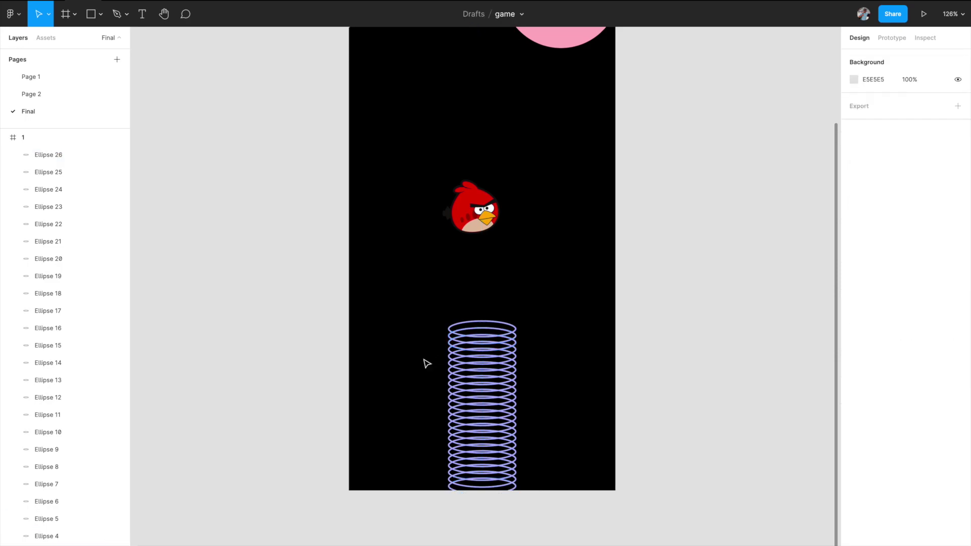
# Step: Select all the spring's ellipses and wrap them in a frame
pyautogui.moveTo(428, 320); pyautogui.dragTo(537, 498)
pyautogui.hotkey('ctrl', 'alt', 'g')
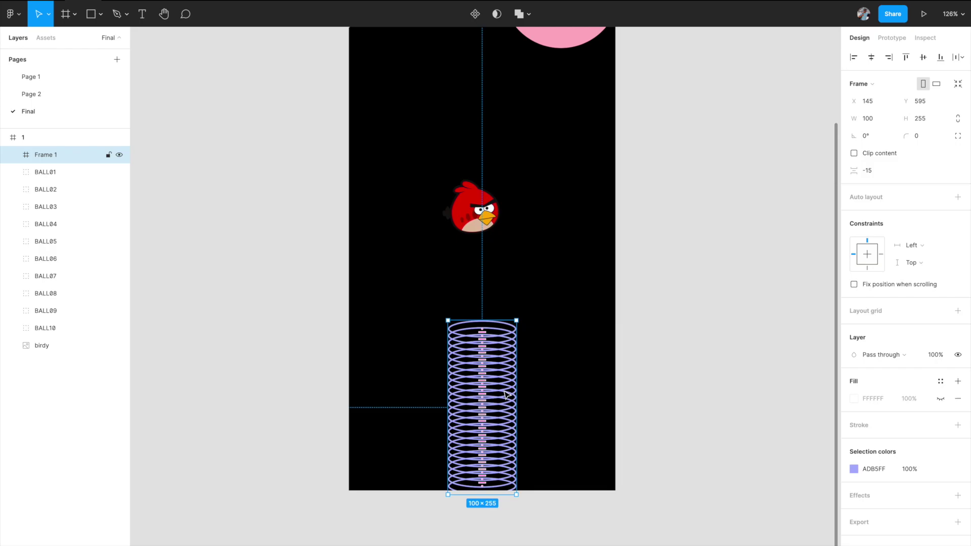
pyautogui.click(617, 327)
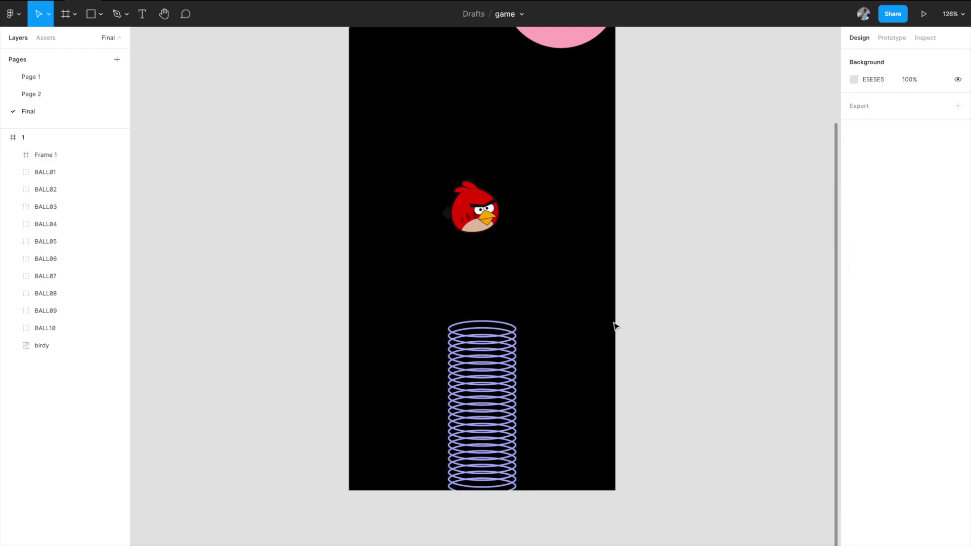
# Step: Give the spring's topmost ellipse a solid ADB5FF fill
pyautogui.doubleClick(479, 342)
pyautogui.scroll(5, 479, 342)
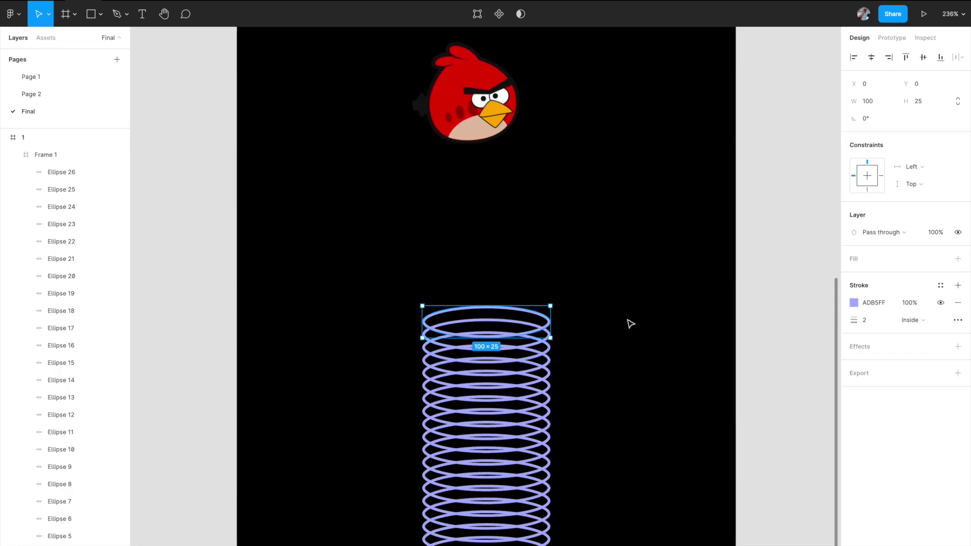
pyautogui.click(957, 258)
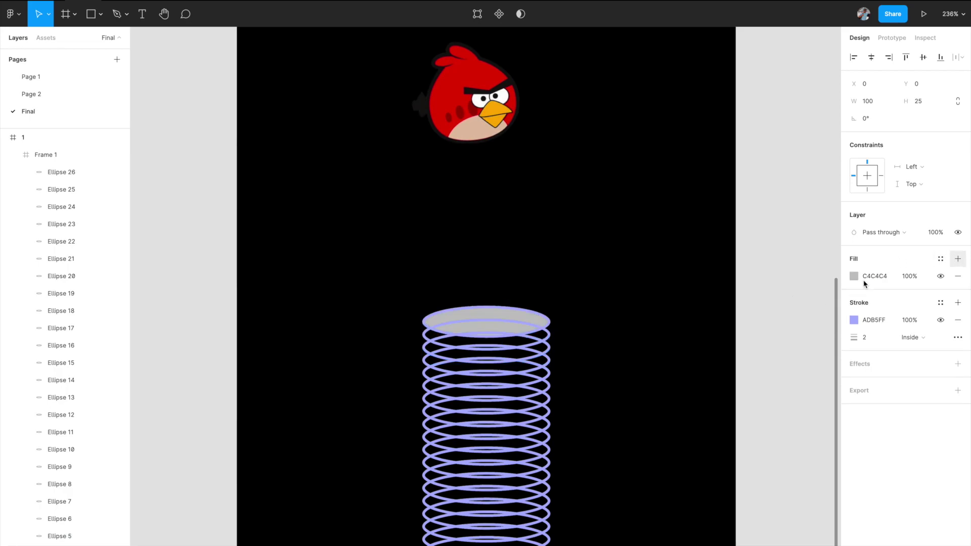
pyautogui.click(854, 276)
pyautogui.click(737, 508)
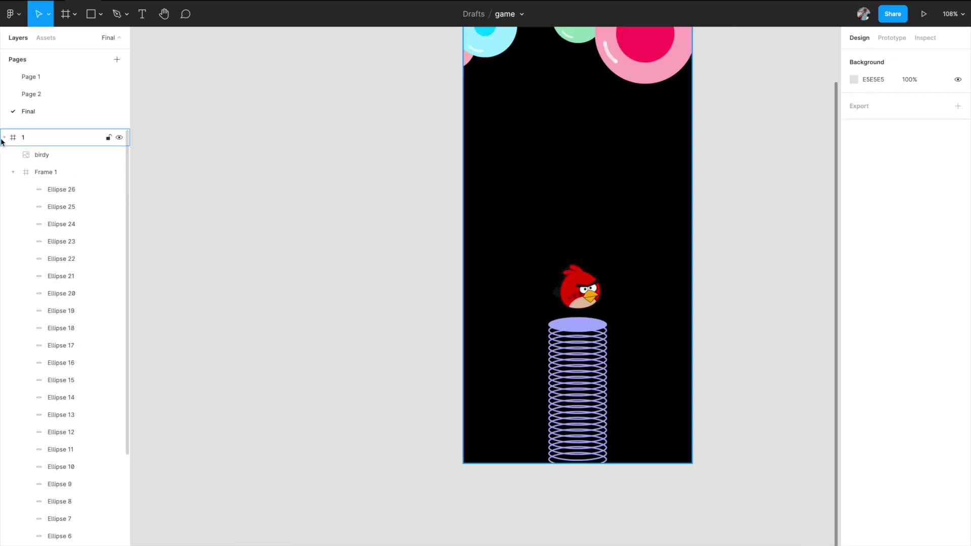
# Step: Collapse the ellipses' frame in the layer list and rename it "spring"
pyautogui.click(4, 137)
pyautogui.click(4, 138)
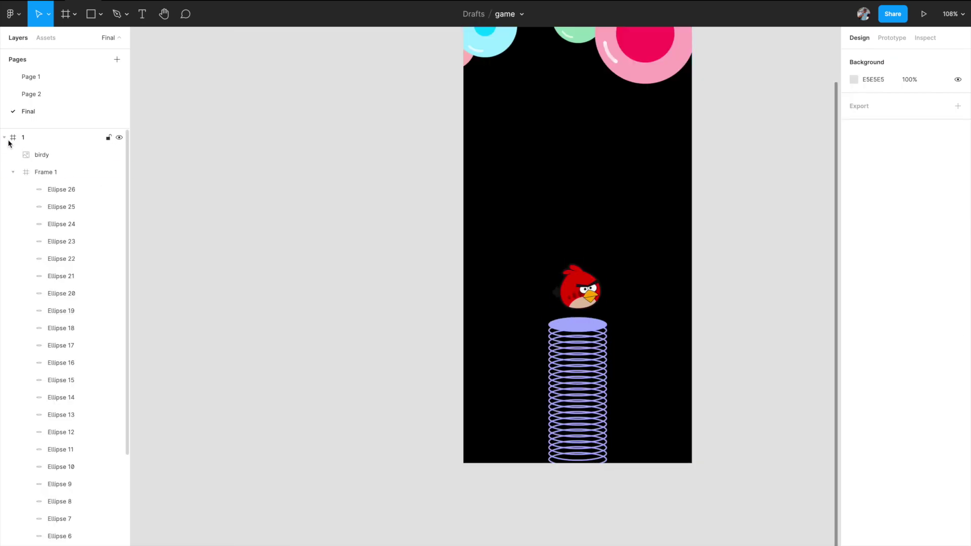
pyautogui.click(13, 172)
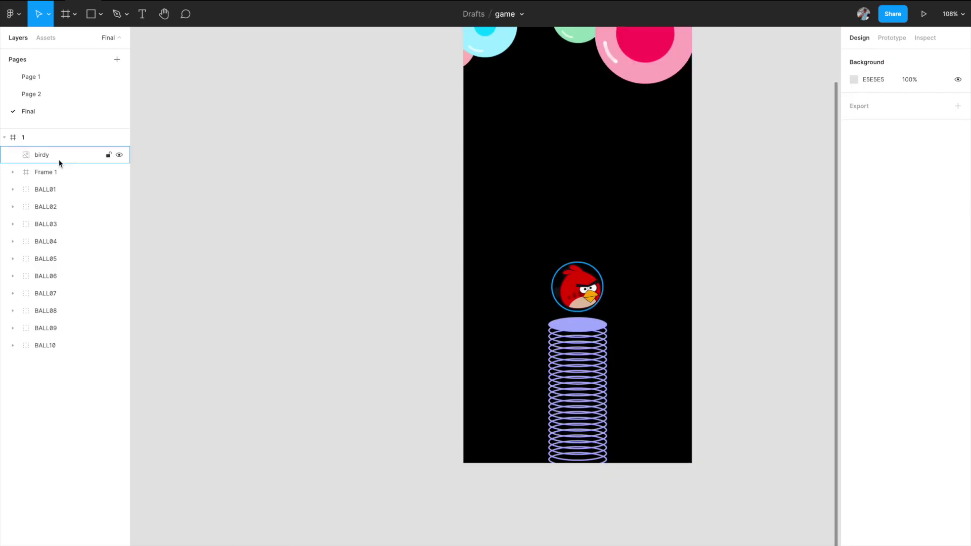
pyautogui.doubleClick(45, 174)
pyautogui.write('spri')
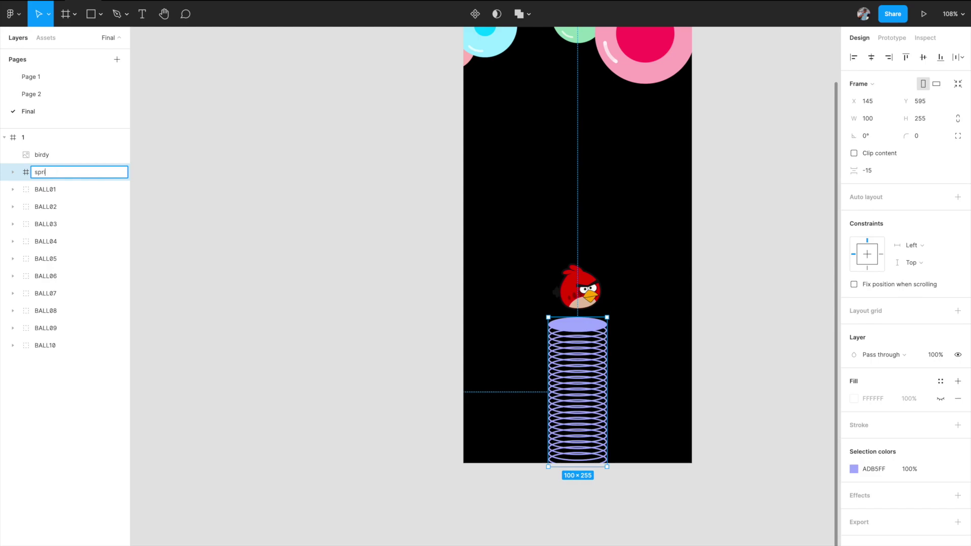
pyautogui.write('ng')
pyautogui.press('Return')
pyautogui.click(272, 277)
pyautogui.hotkey('shift', '1')
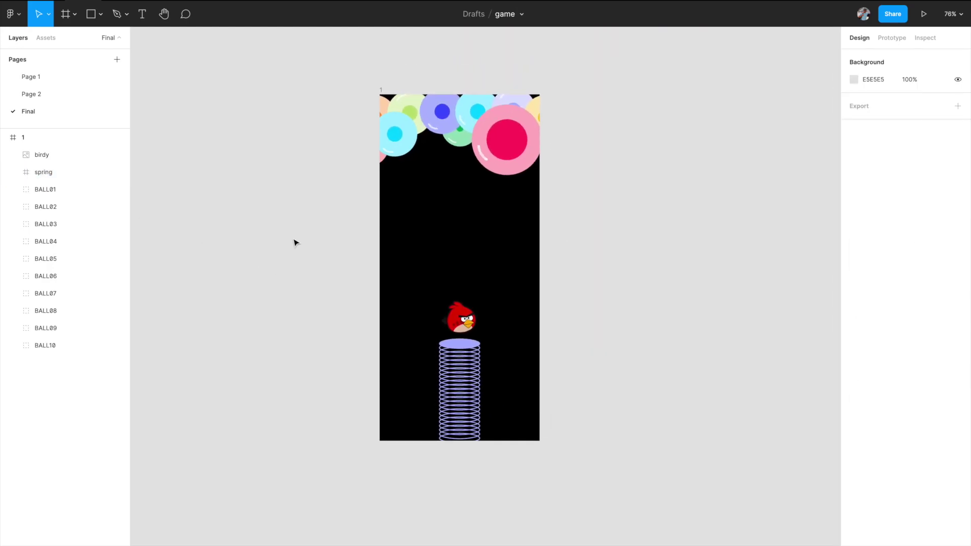
pyautogui.scroll(5, 425, 330)
pyautogui.click(497, 294)
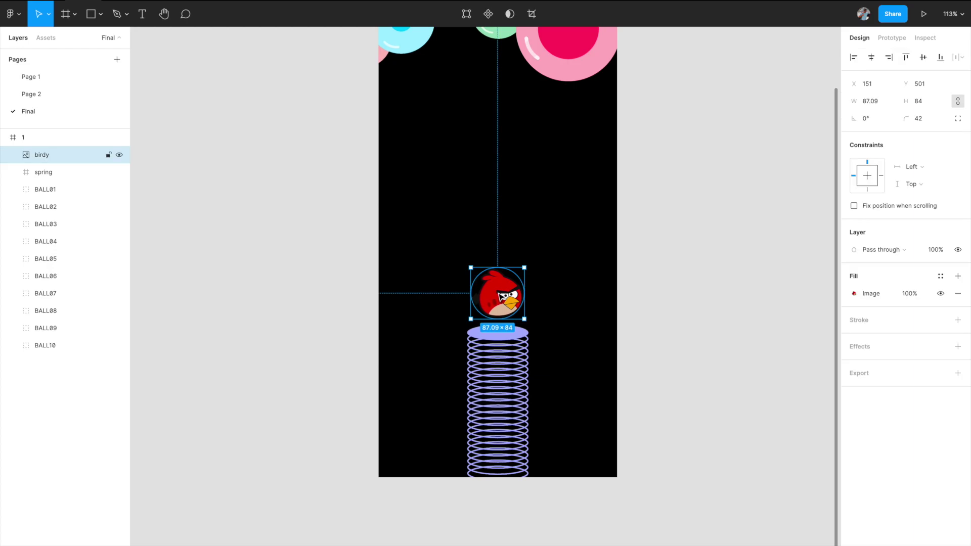
pyautogui.scroll(-5, 500, 297)
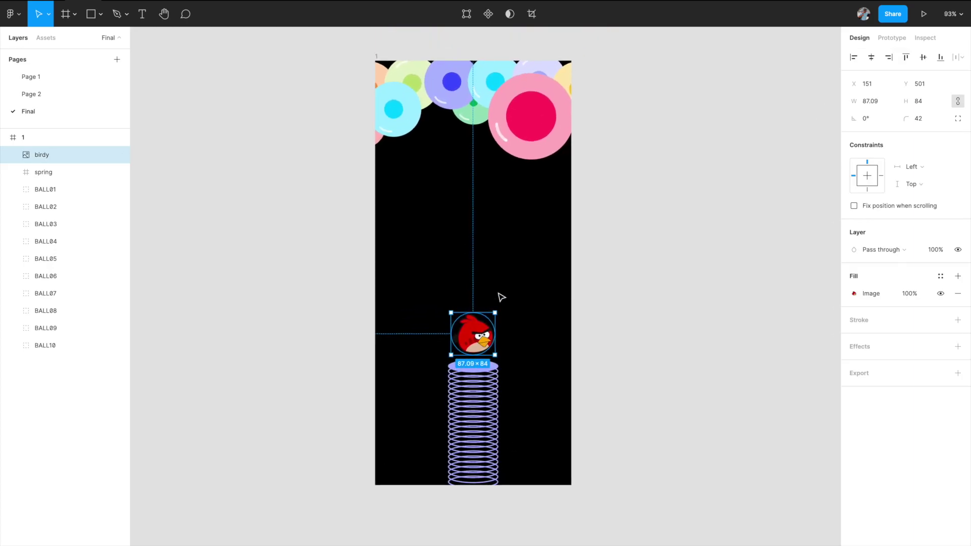
pyautogui.click(501, 296)
pyautogui.hscroll(2, 500, 297)
# Step: Duplicate the whole game screen frame 1 and place the copy beside it at X 697, Y 1591
pyautogui.click(364, 65)
pyautogui.scroll(-1, 364, 66)
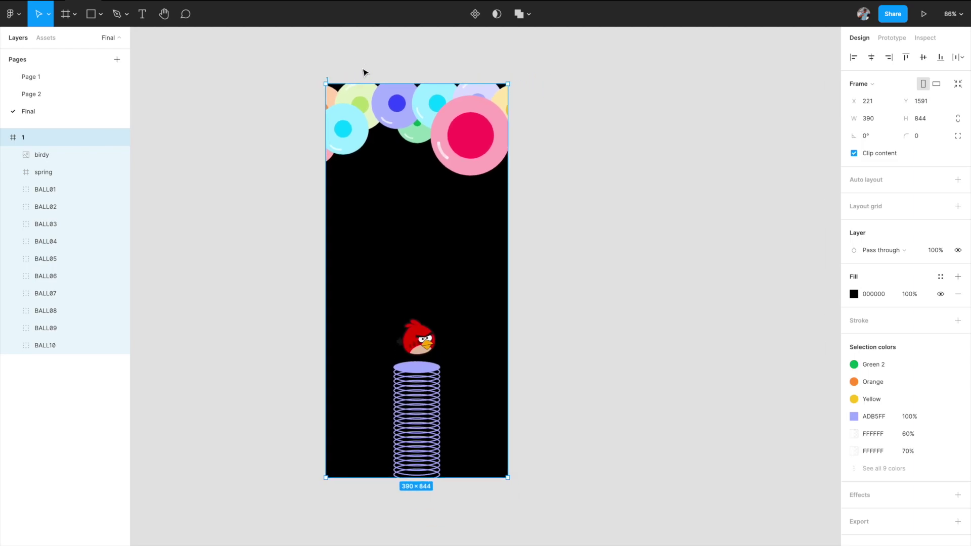
pyautogui.hotkey('ctrl', 'd')
pyautogui.moveTo(384, 203); pyautogui.dragTo(602, 217)
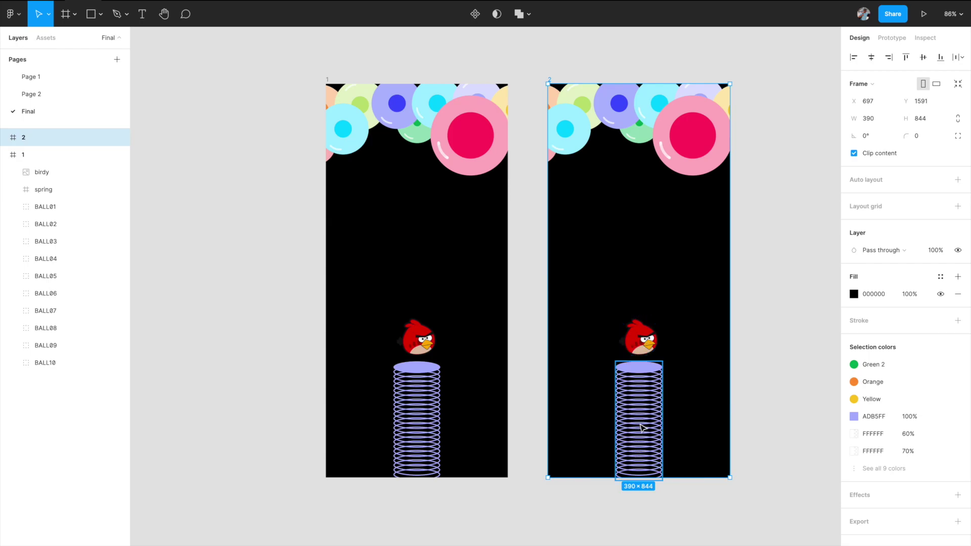
# Step: Compress all ellipses of frame 2's spring from the top to a total height of 117 and resize the spring frame to fit
pyautogui.scroll(2, 651, 435)
pyautogui.scroll(-2, 652, 436)
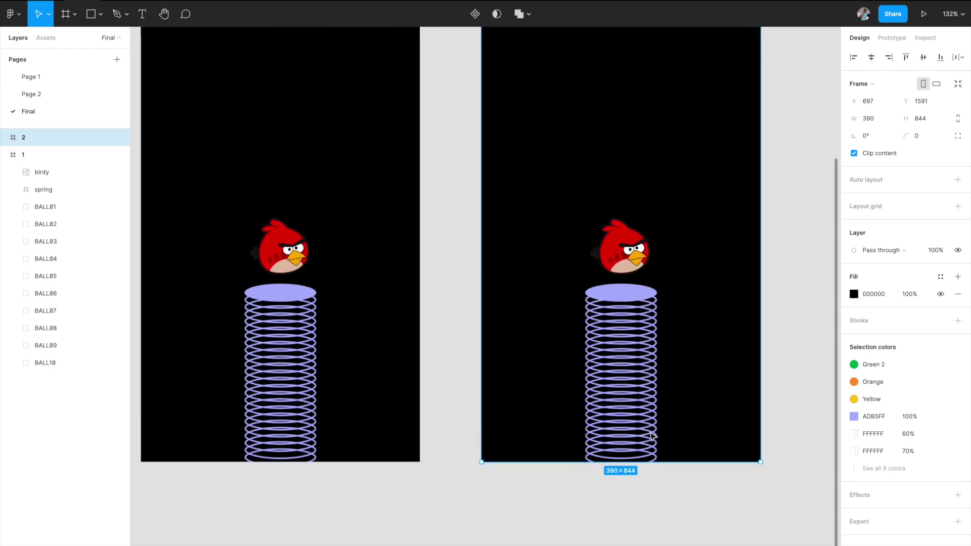
pyautogui.click(629, 449)
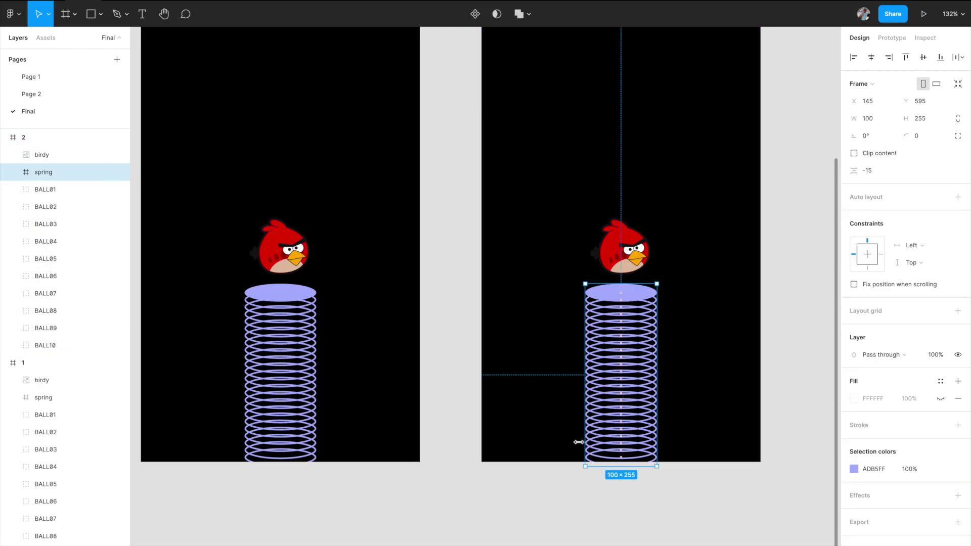
pyautogui.click(636, 293)
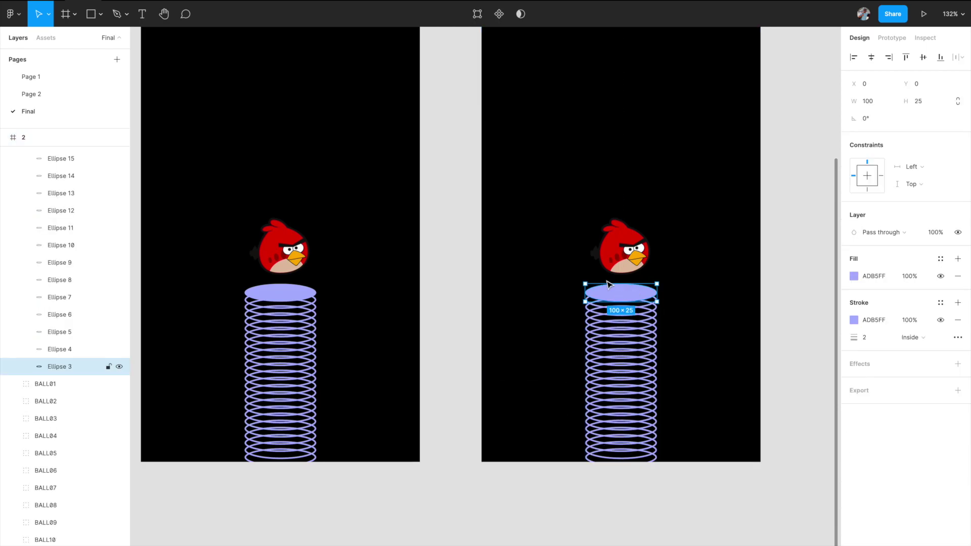
pyautogui.scroll(5, 113, 318)
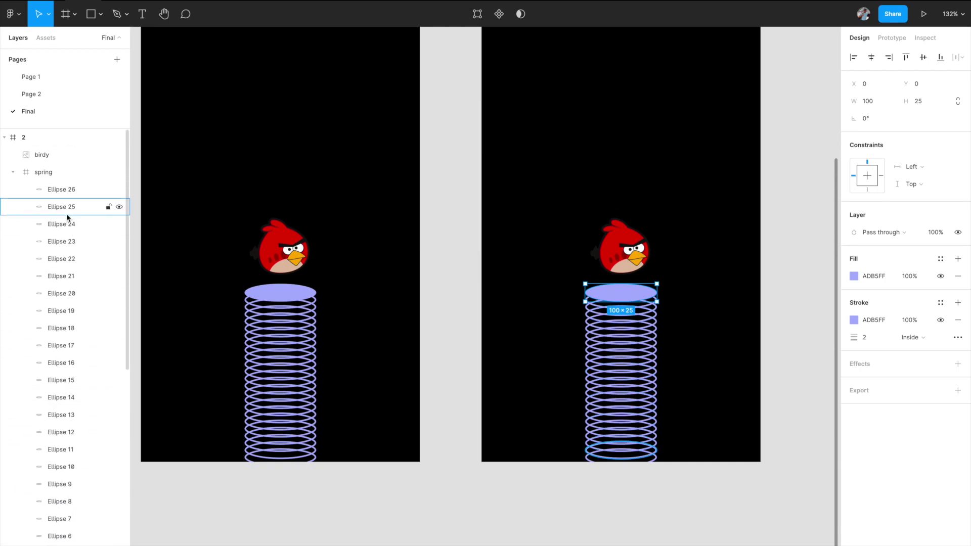
pyautogui.keyDown('shift'); pyautogui.click(66, 190); pyautogui.keyUp('shift')
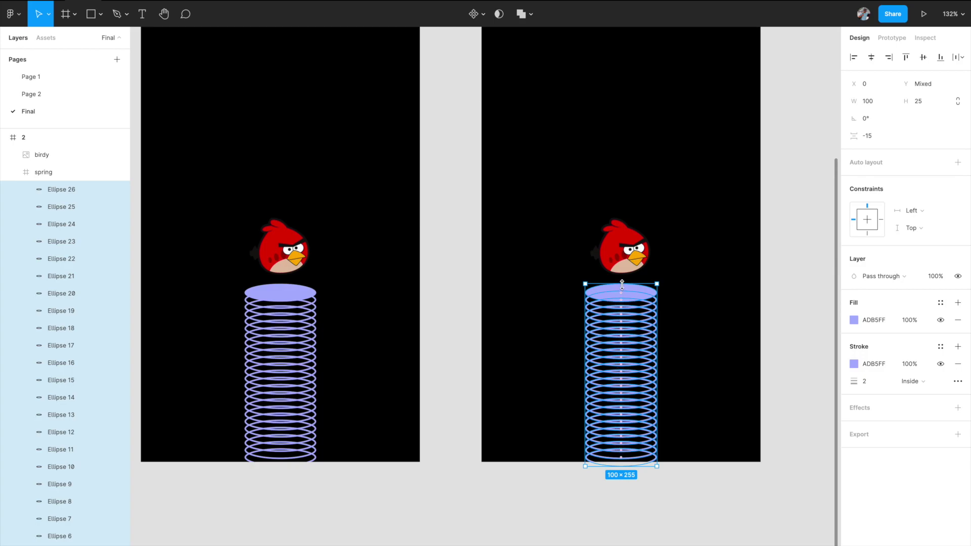
pyautogui.moveTo(622, 289); pyautogui.dragTo(623, 313)
pyautogui.moveTo(623, 361); pyautogui.dragTo(623, 383)
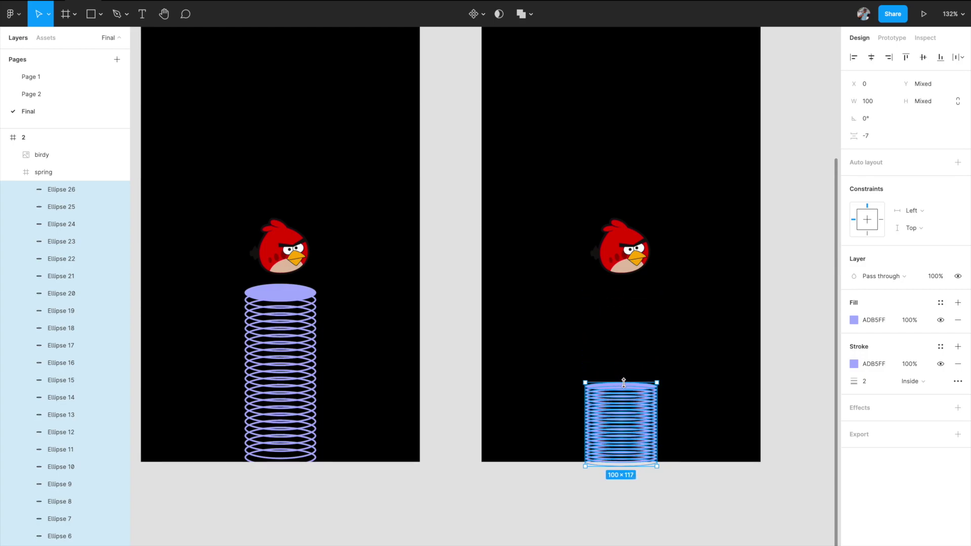
pyautogui.click(594, 493)
pyautogui.click(44, 171)
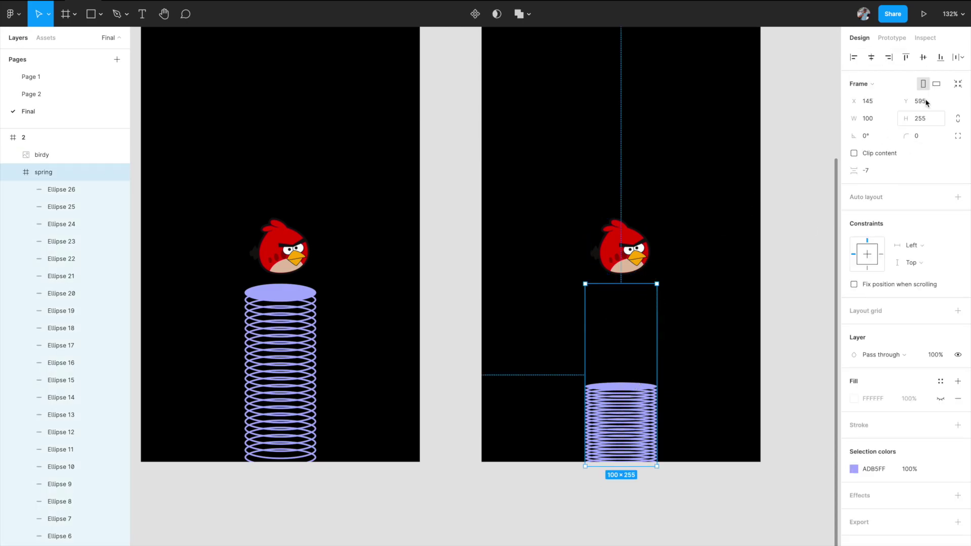
pyautogui.click(958, 85)
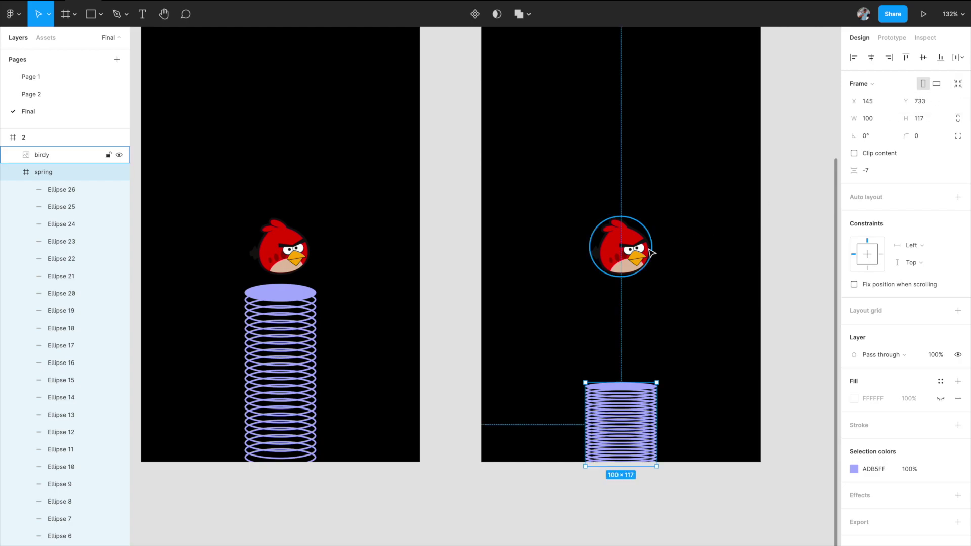
# Step: Lower the bird onto the compressed spring in frame 2 at Y 658 and onto the spring in frame 1 at Y 531
pyautogui.click(630, 255)
pyautogui.moveTo(630, 254); pyautogui.dragTo(636, 366)
pyautogui.moveTo(280, 249); pyautogui.dragTo(277, 269)
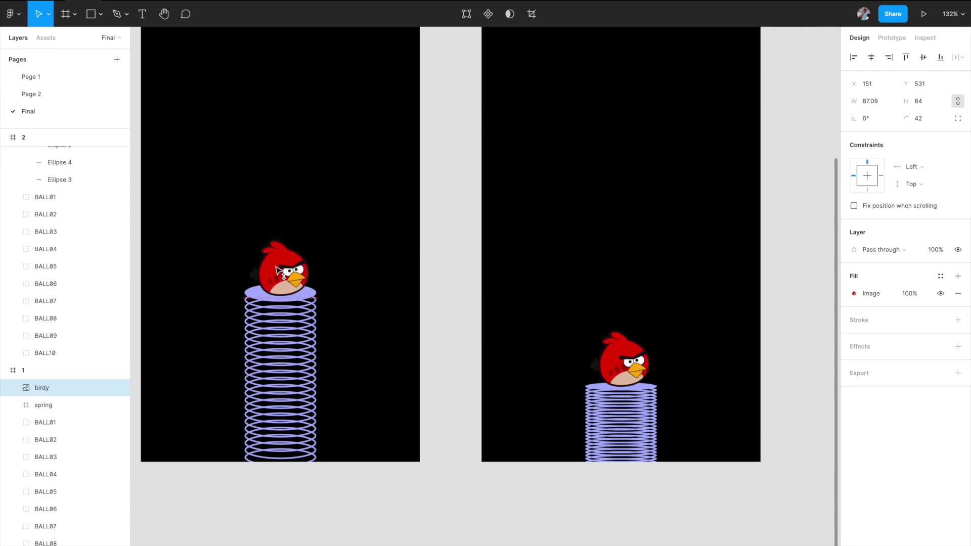
pyautogui.scroll(-3, 407, 399)
pyautogui.click(401, 422)
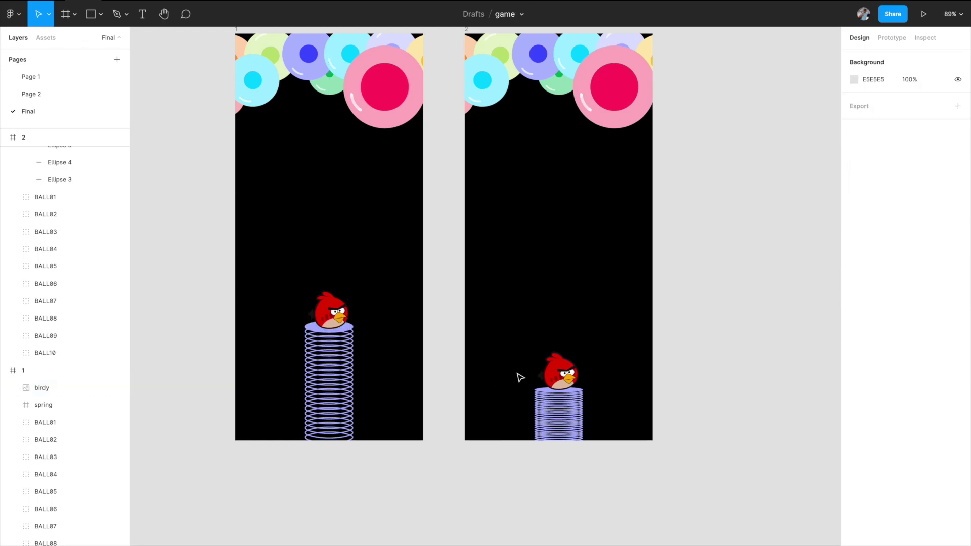
# Step: Duplicate frame 2 as a third screen beside it at X 1223, Y 1591
pyautogui.scroll(-3, 520, 376)
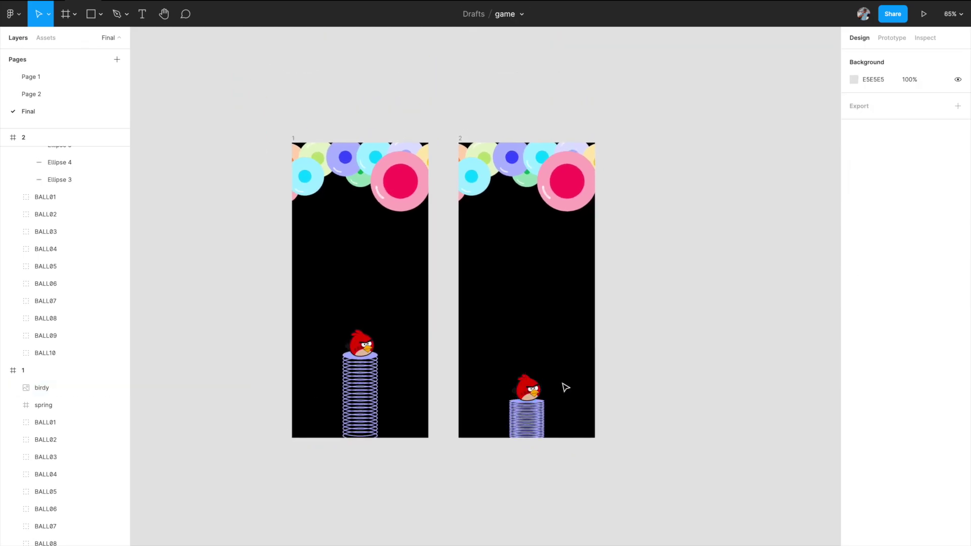
pyautogui.click(513, 277)
pyautogui.moveTo(515, 277); pyautogui.dragTo(700, 284)
pyautogui.hscroll(5, 700, 284)
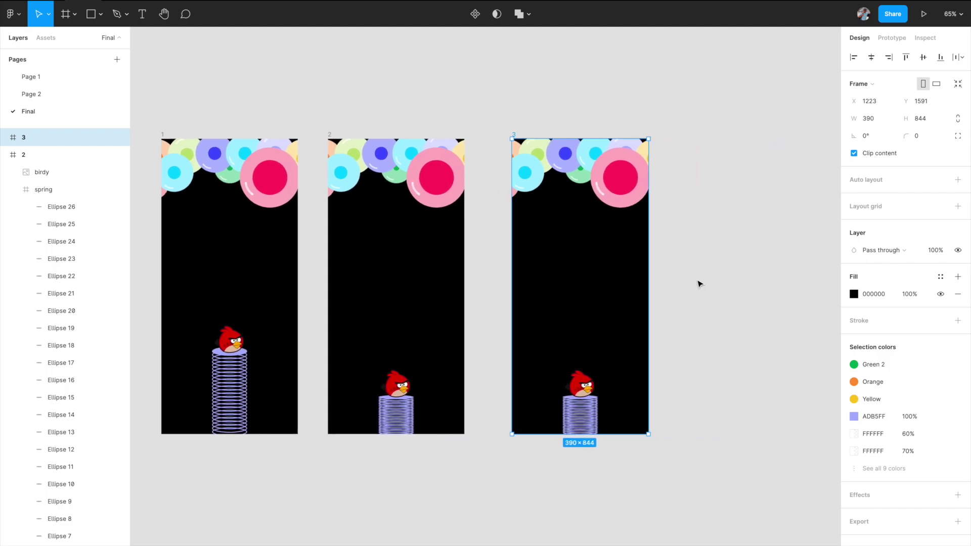
# Step: Move frame 3's bird straight up past the balls and out of the frame to Y -80
pyautogui.click(591, 388)
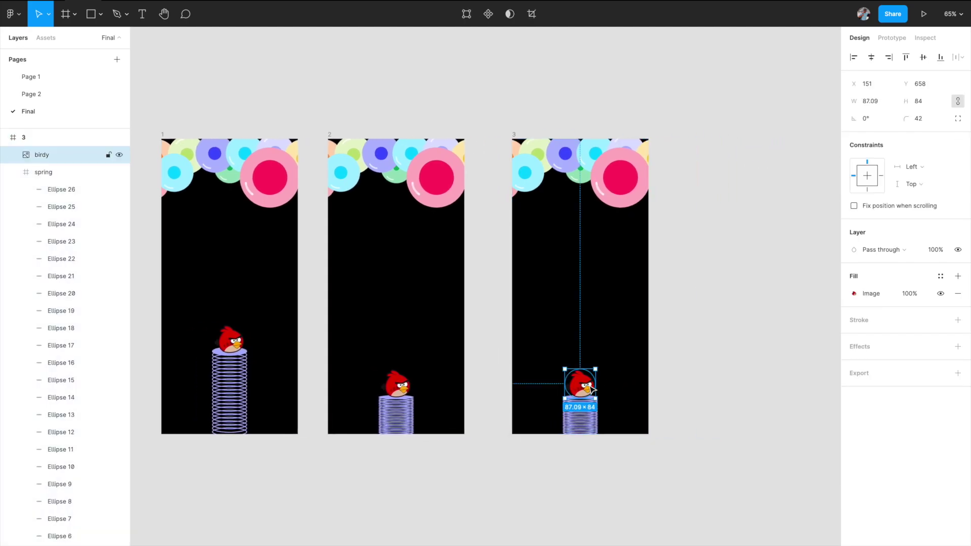
pyautogui.moveTo(590, 385); pyautogui.dragTo(594, 173)
pyautogui.hotkey('shift', 'Up')
pyautogui.hotkey('shift', 'Up')
pyautogui.hotkey('shift', 'Up')
pyautogui.hotkey('shift', 'Up')
pyautogui.hotkey('shift', 'Up')
pyautogui.hotkey('shift', 'Up')
pyautogui.hotkey('shift', 'Up')
pyautogui.hotkey('shift', 'Up')
pyautogui.hotkey('shift', 'Up')
pyautogui.hotkey('shift', 'Up')
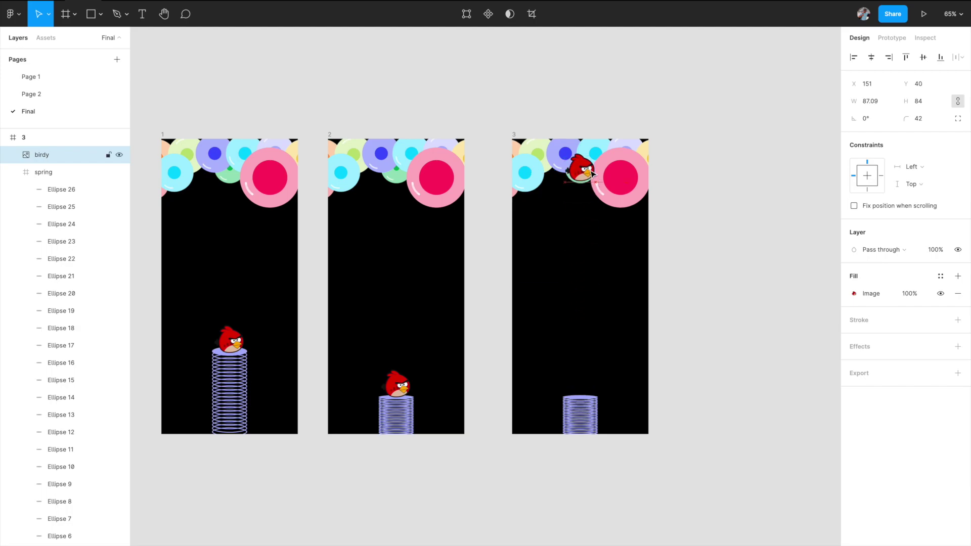
pyautogui.hotkey('shift', 'Up')
pyautogui.hotkey('shift', 'Up')
pyautogui.hotkey('shift', 'Up')
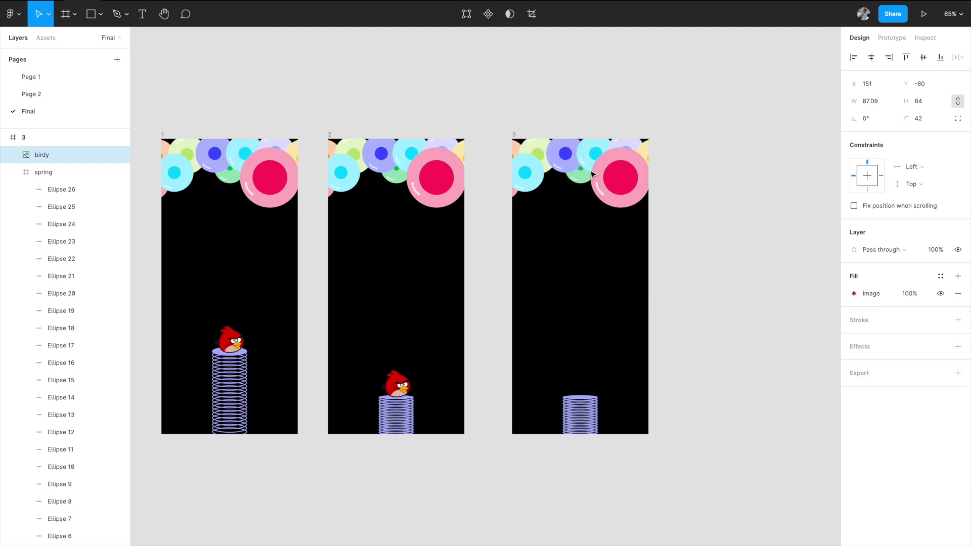
# Step: Select all ellipses of frame 3's spring and stretch them upward to a total height of about 370
pyautogui.click(577, 400)
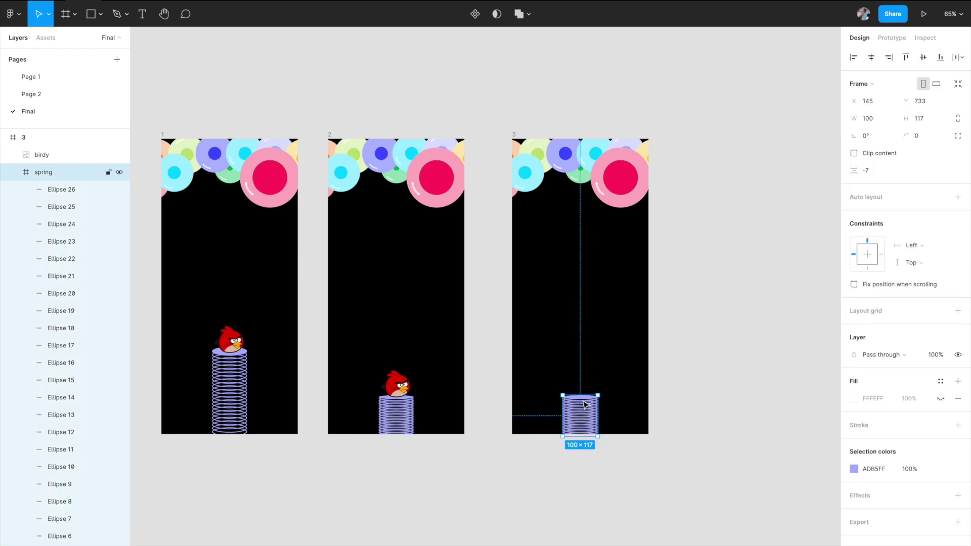
pyautogui.scroll(3, 581, 399)
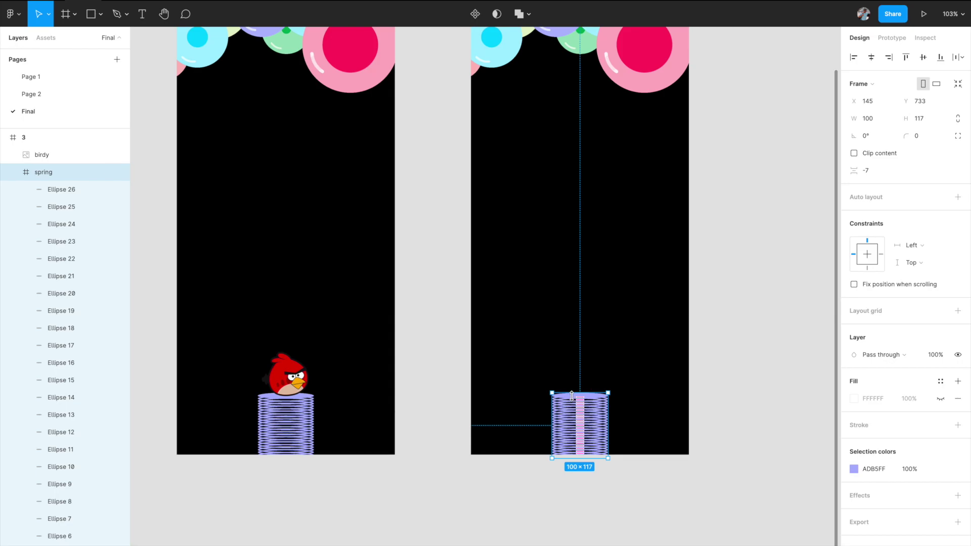
pyautogui.click(50, 190)
pyautogui.scroll(-4, 59, 293)
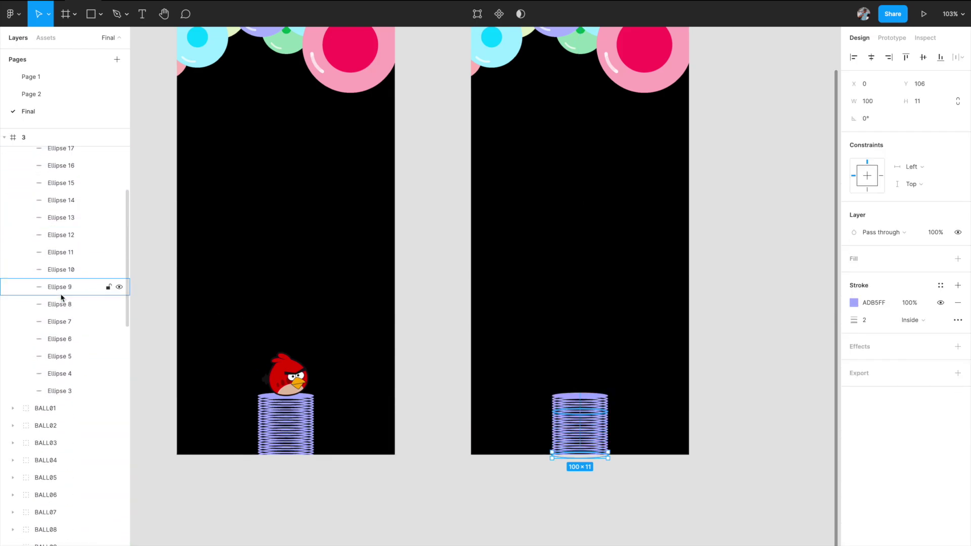
pyautogui.keyDown('shift'); pyautogui.click(58, 391); pyautogui.keyUp('shift')
pyautogui.scroll(-3, 569, 379)
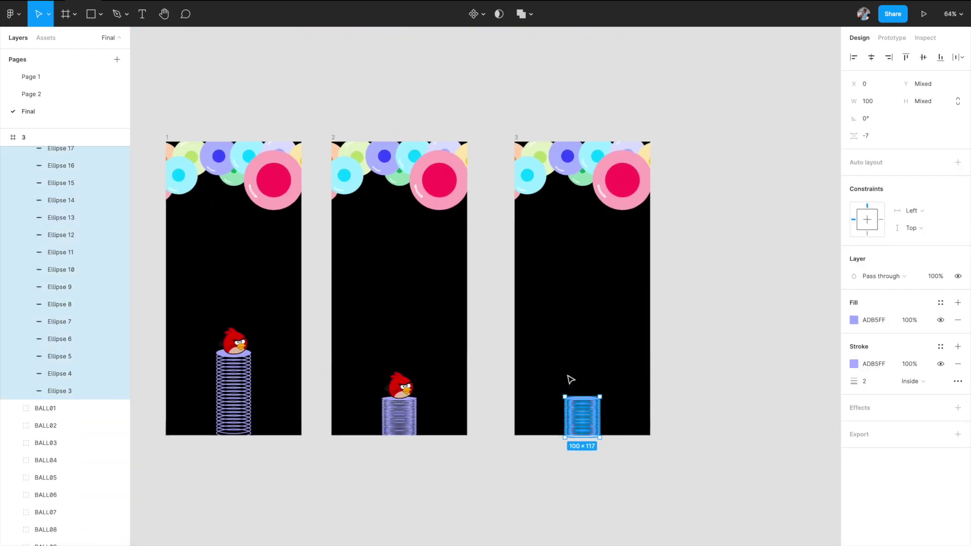
pyautogui.moveTo(584, 404); pyautogui.dragTo(587, 316)
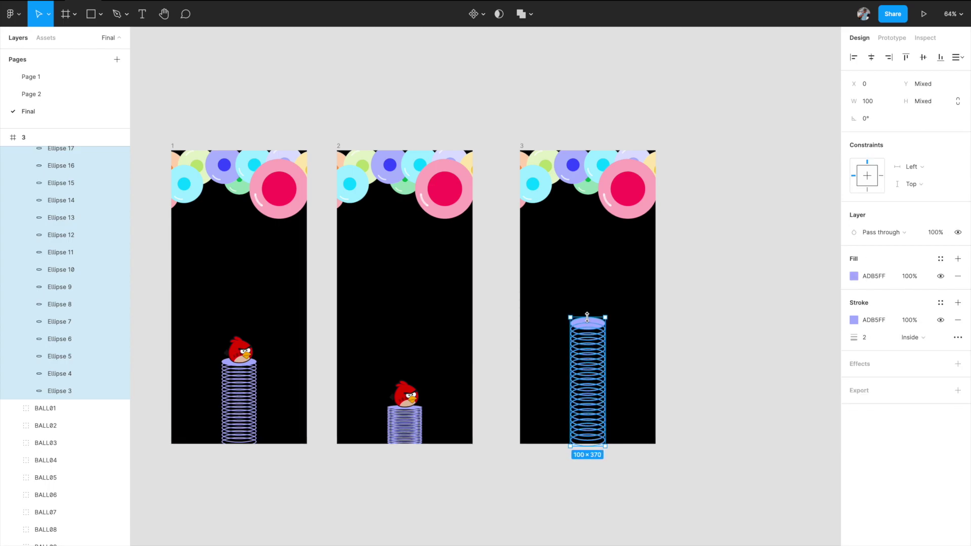
# Step: Temporarily turn off content clipping on frame 3 to view the bird above the frame, and restore the clipping
pyautogui.scroll(-2, 589, 340)
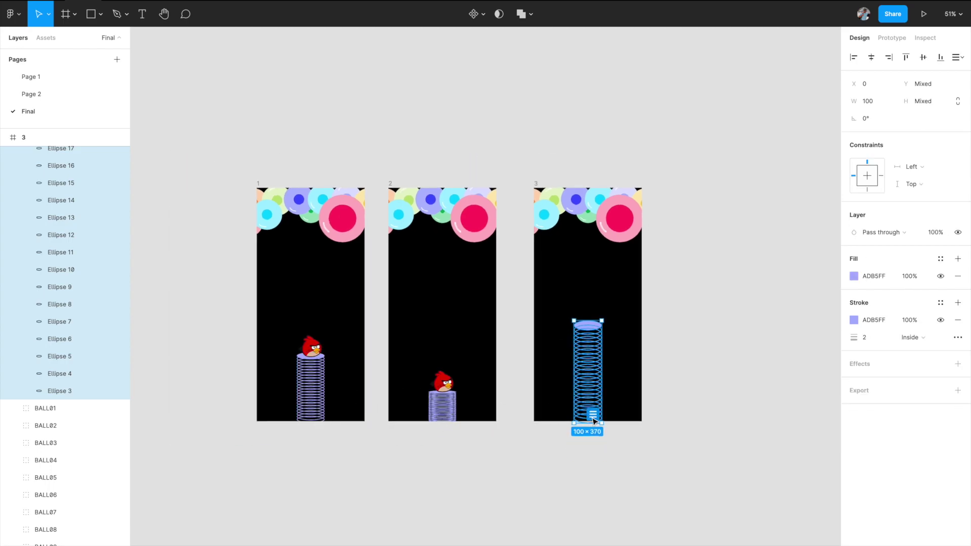
pyautogui.click(652, 347)
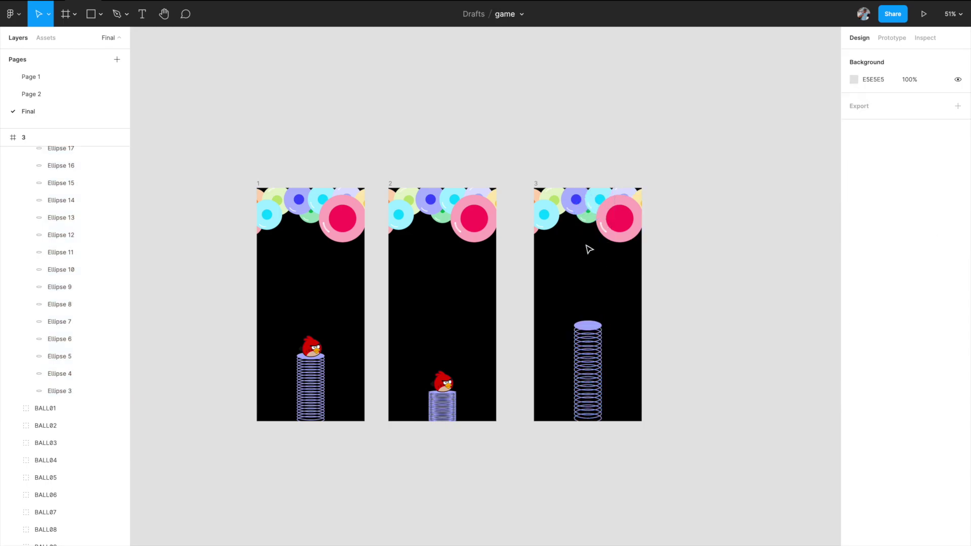
pyautogui.click(586, 228)
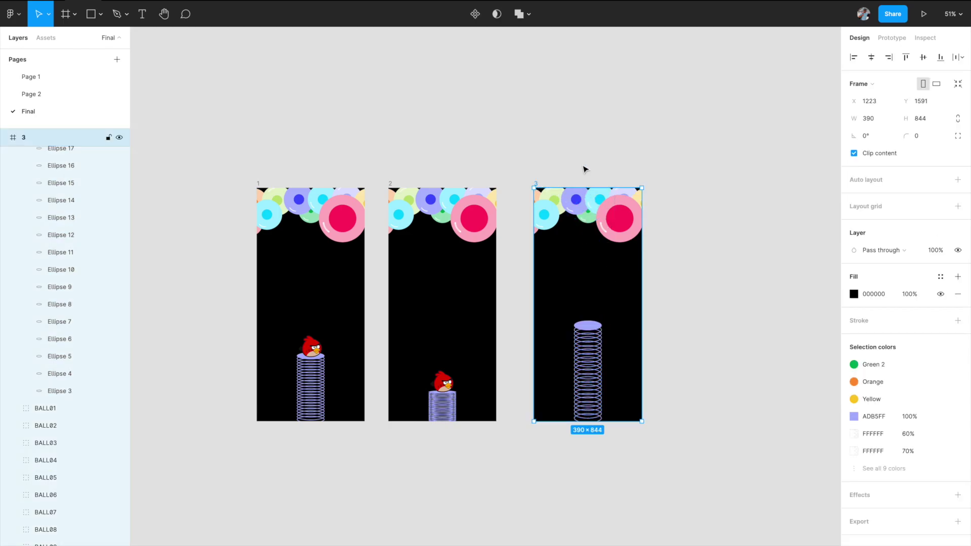
pyautogui.click(854, 153)
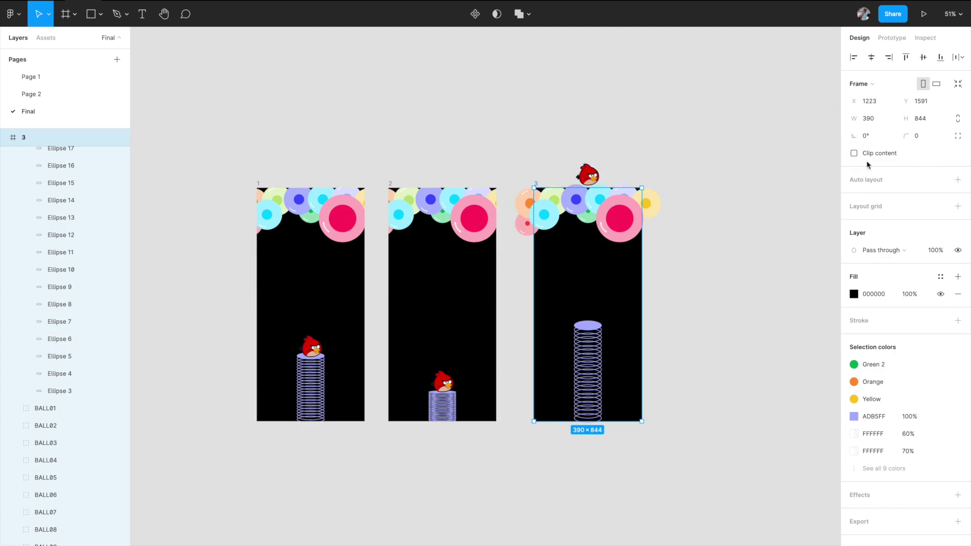
pyautogui.click(854, 154)
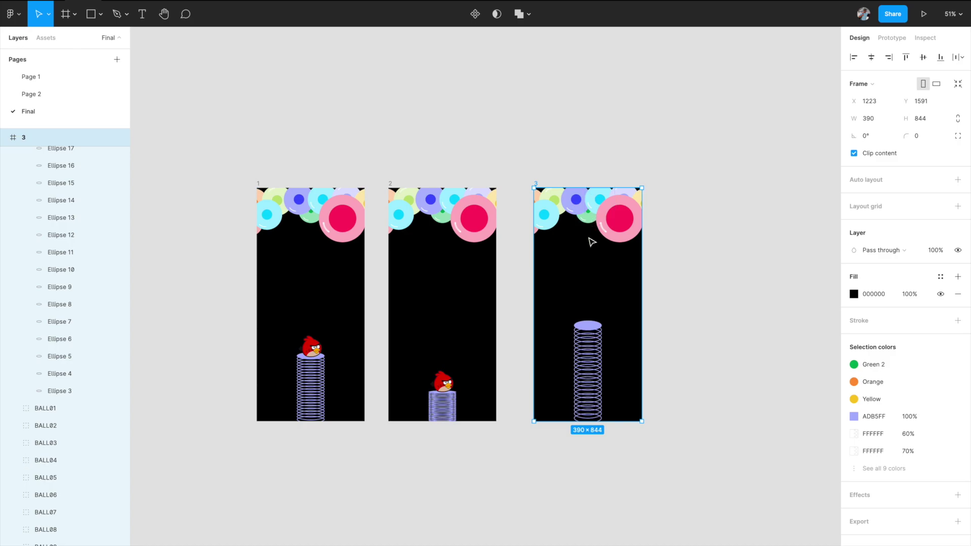
# Step: Duplicate frame 3 as a fourth screen beside it at X 1737, Y 1591
pyautogui.hscroll(2, 618, 252)
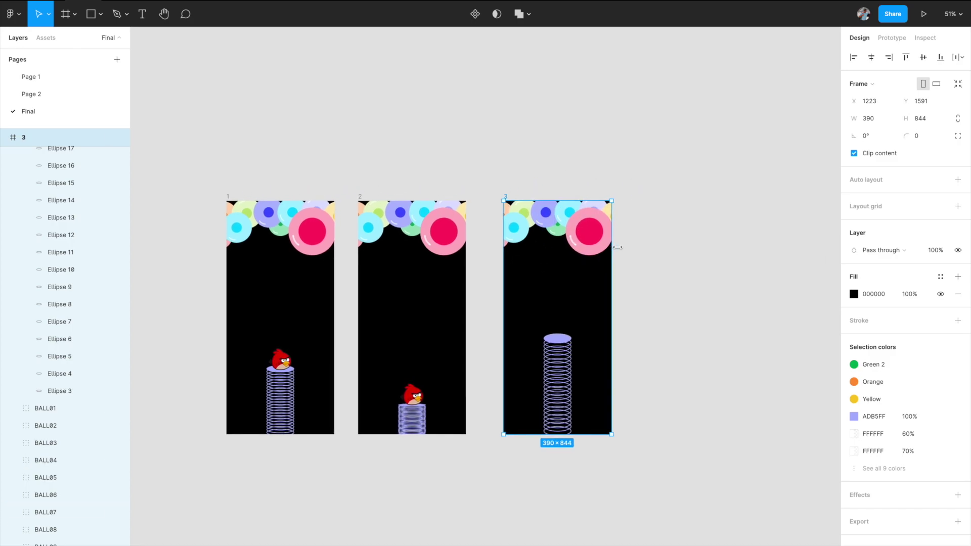
pyautogui.click(675, 272)
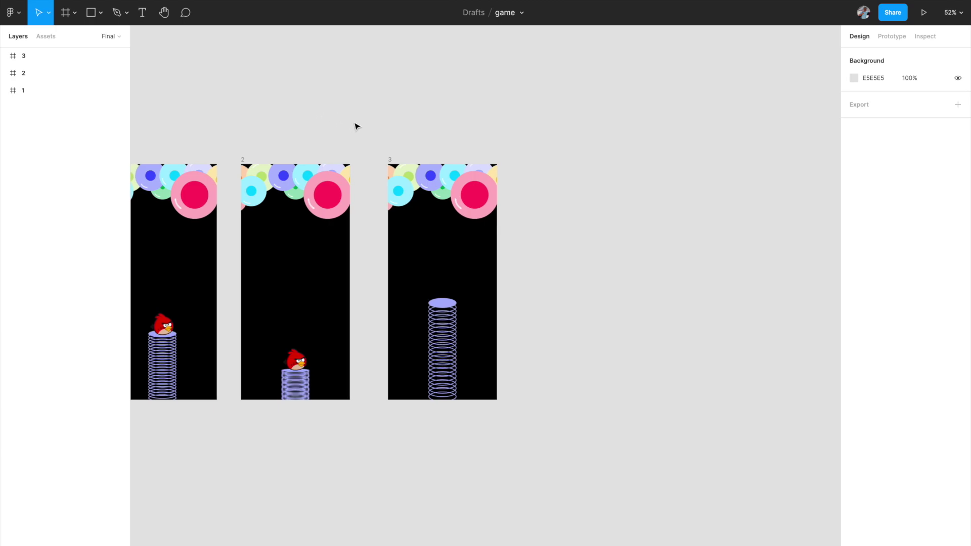
pyautogui.click(421, 228)
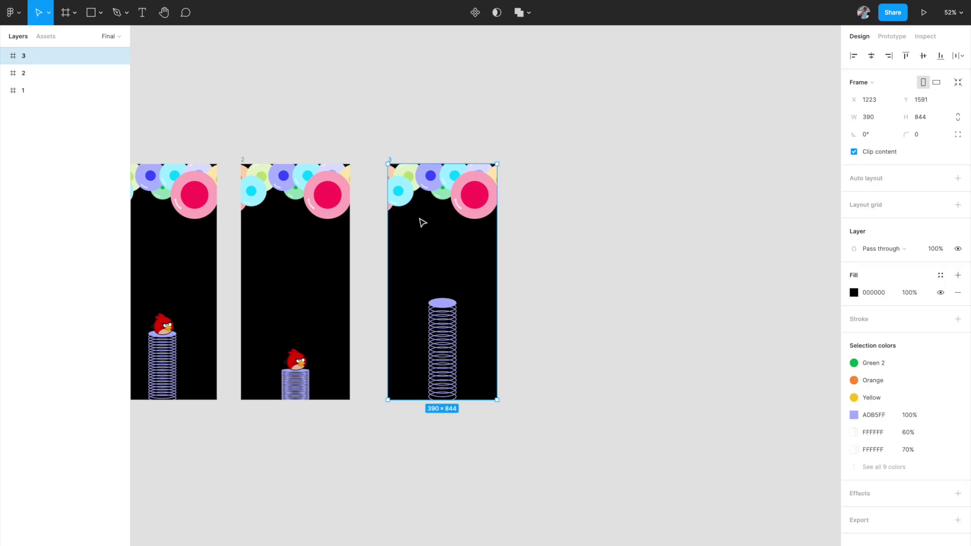
pyautogui.moveTo(422, 222); pyautogui.dragTo(566, 227)
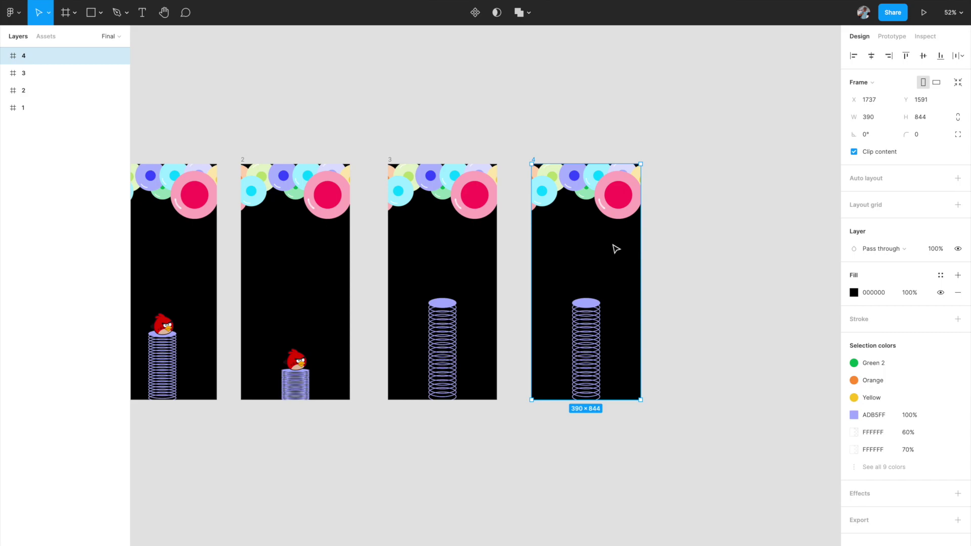
# Step: Open the LottieFiles plugin and search its animations for "boom"
pyautogui.hscroll(1, 596, 203)
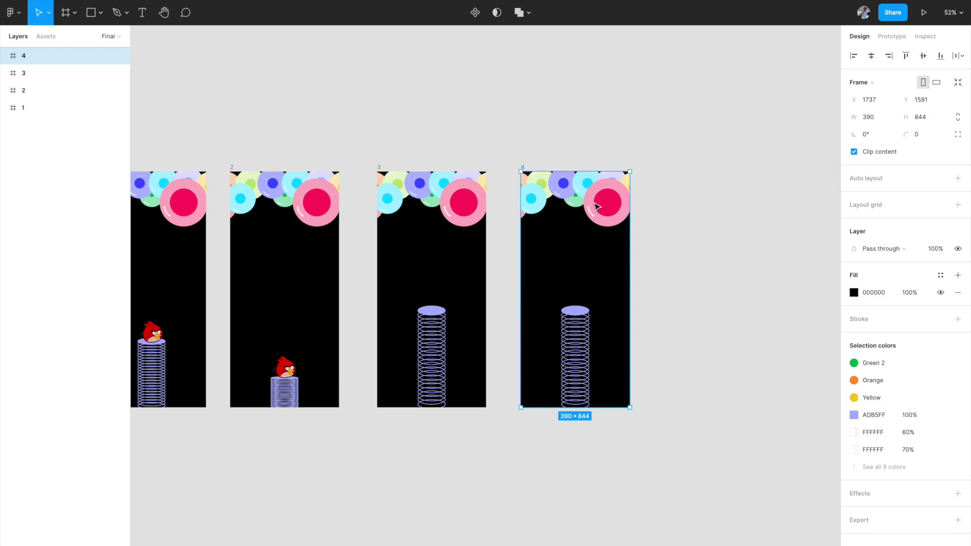
pyautogui.rightClick(665, 301)
pyautogui.moveTo(691, 384)
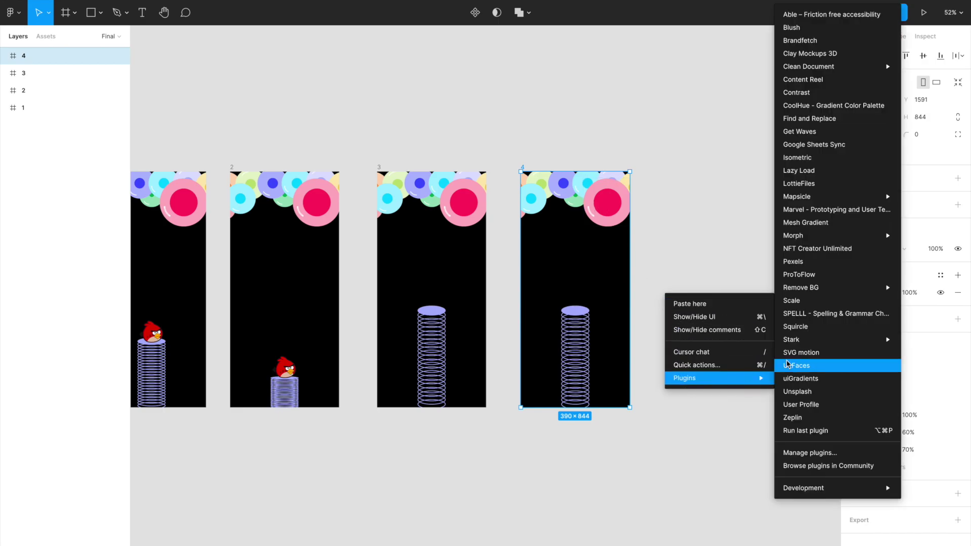
pyautogui.click(834, 186)
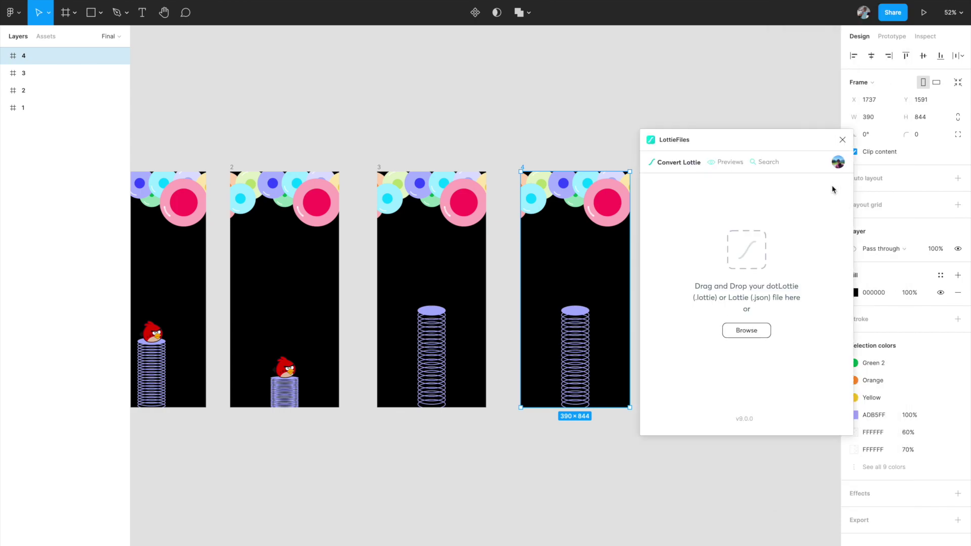
pyautogui.click(761, 162)
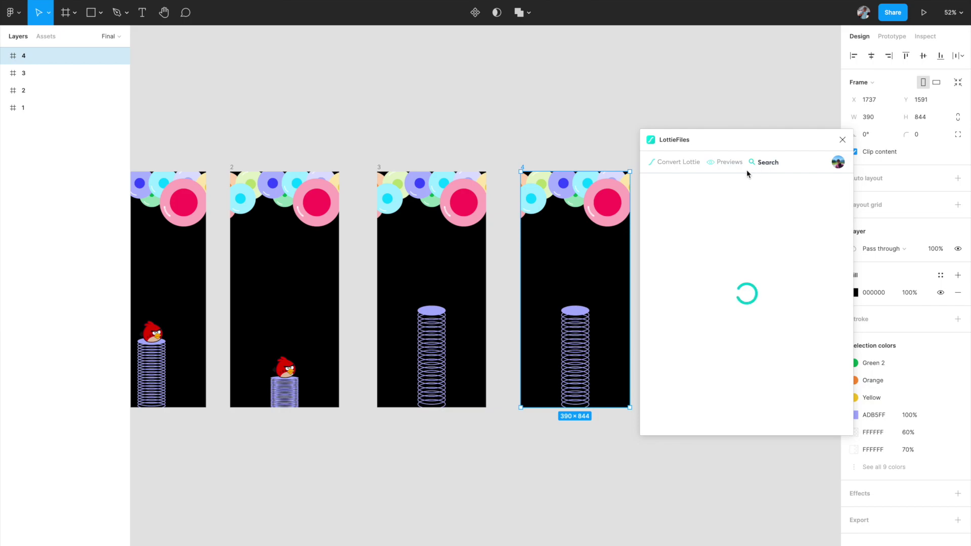
pyautogui.click(694, 196)
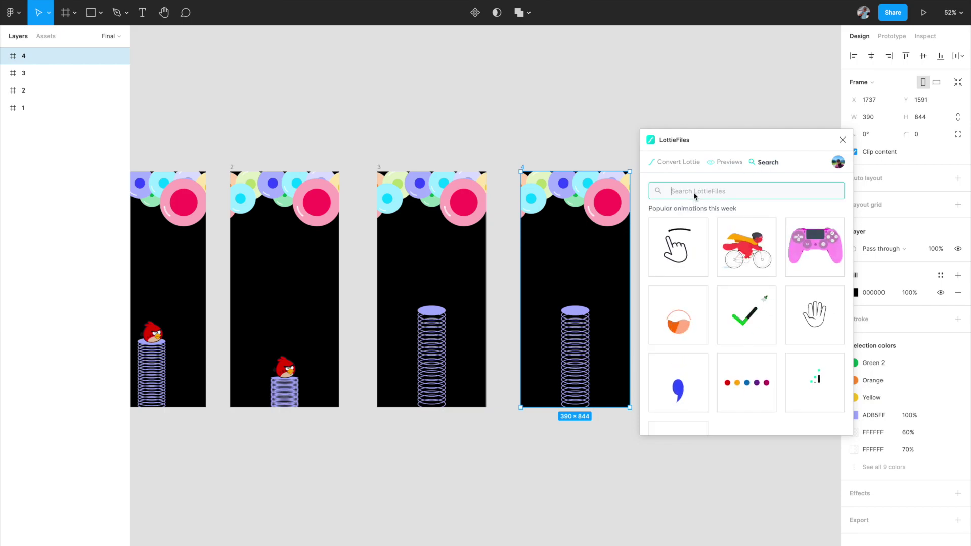
pyautogui.write('spring')
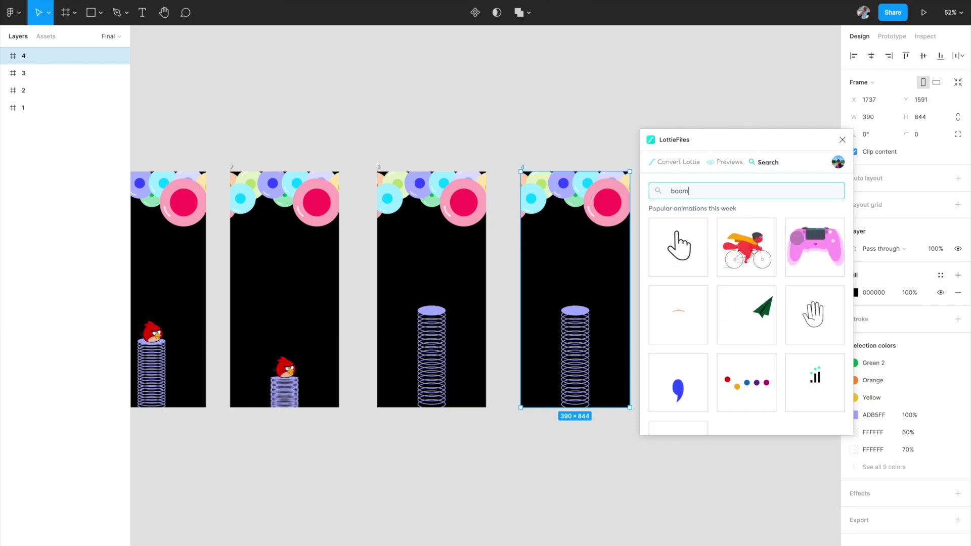
pyautogui.press('Return')
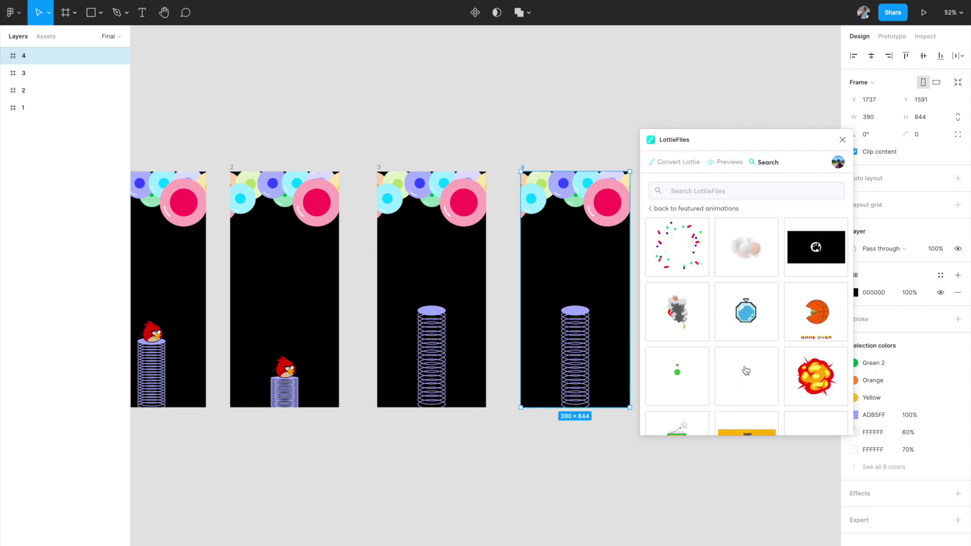
# Step: Open the red and yellow explosion animation and make its background fully transparent white, #ffffff00
pyautogui.click(810, 379)
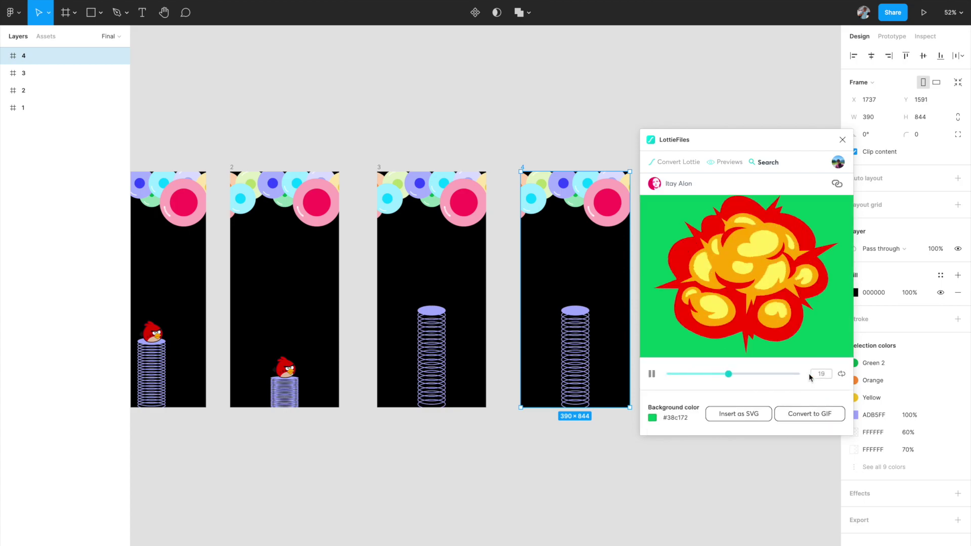
pyautogui.click(654, 419)
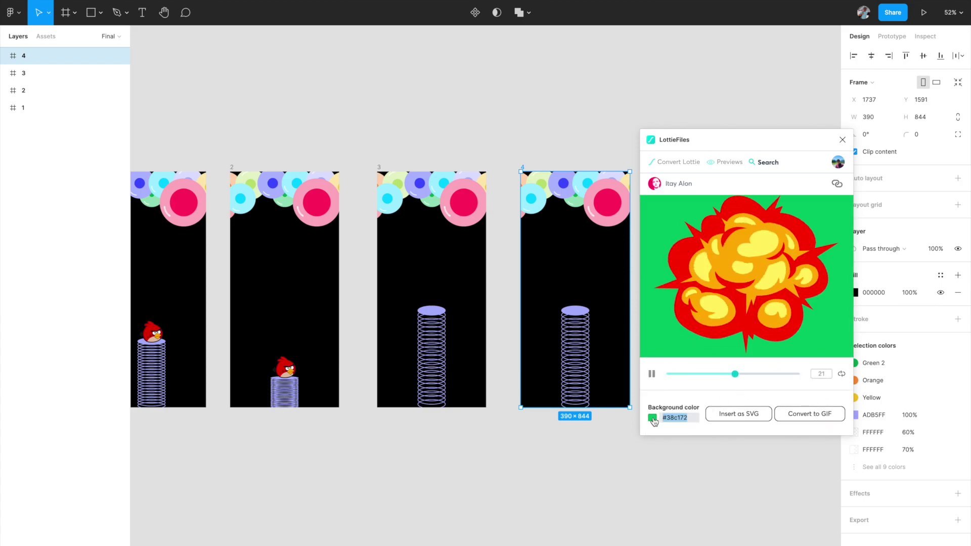
pyautogui.click(652, 418)
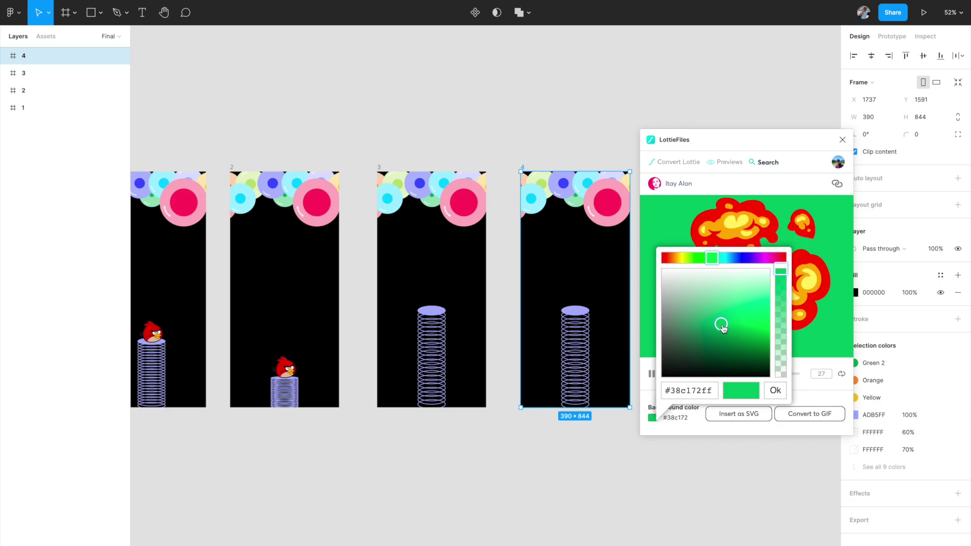
pyautogui.moveTo(722, 328); pyautogui.dragTo(651, 269)
pyautogui.click(781, 275)
pyautogui.moveTo(783, 274); pyautogui.dragTo(789, 378)
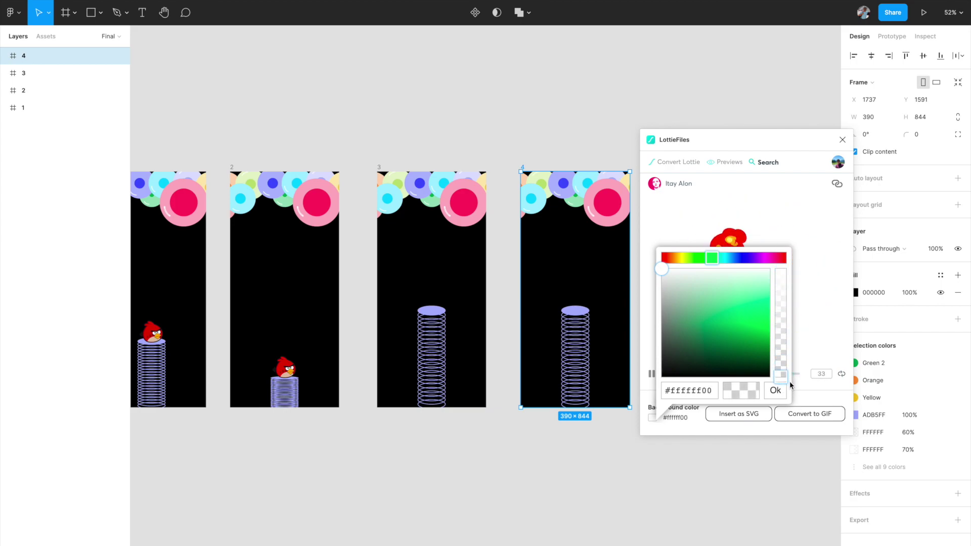
pyautogui.click(777, 393)
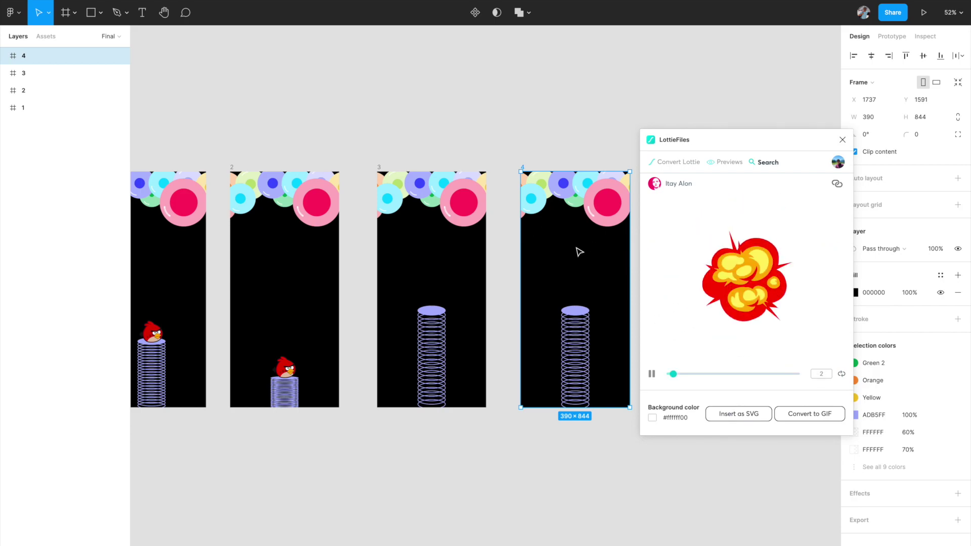
# Step: Convert the explosion animation to a GIF and insert it into frame 4
pyautogui.hscroll(2, 579, 252)
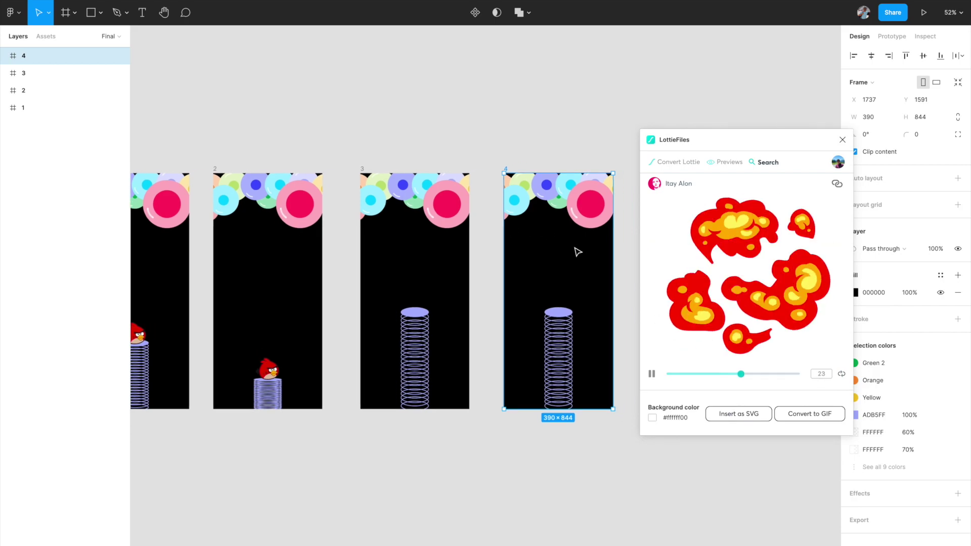
pyautogui.click(804, 419)
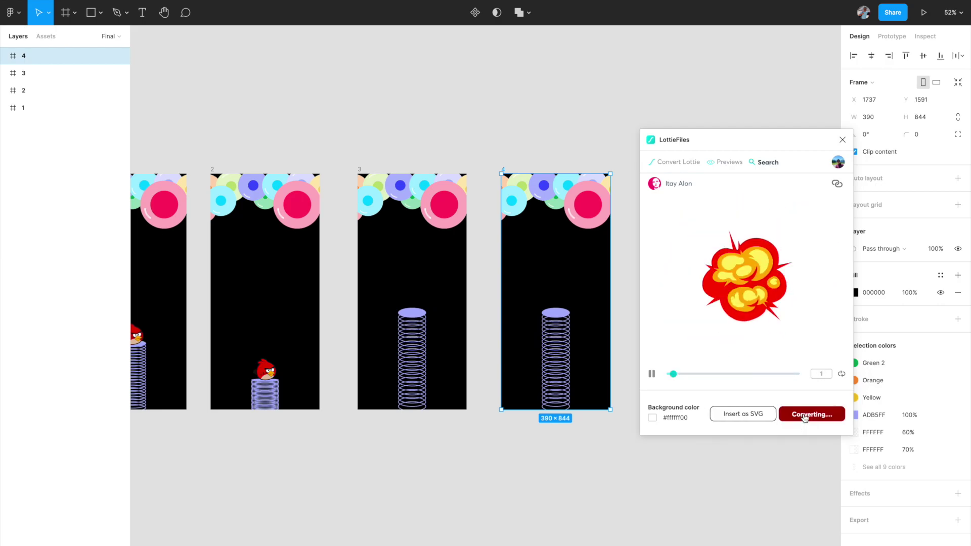
pyautogui.click(567, 252)
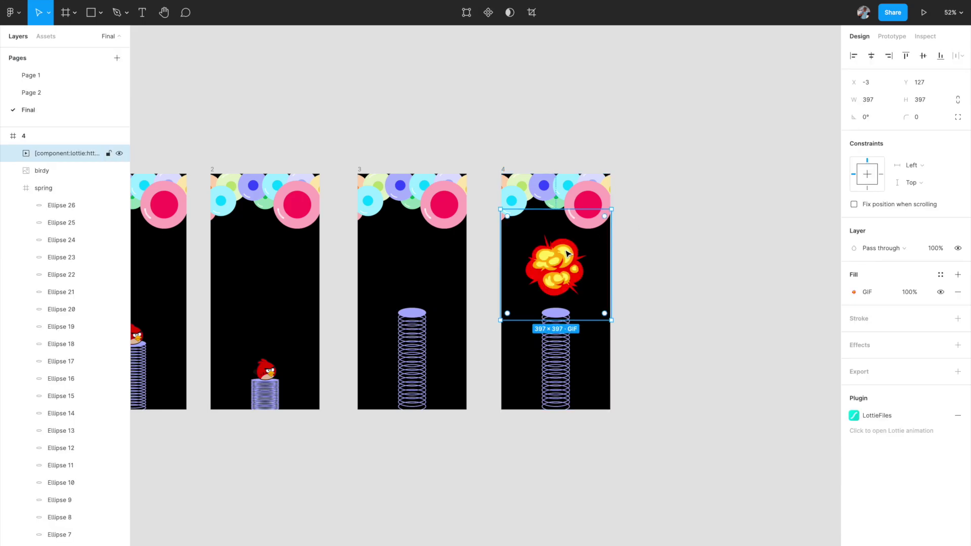
# Step: Move the explosion GIF in frame 4 straight up to Y 87
pyautogui.scroll(3, 565, 252)
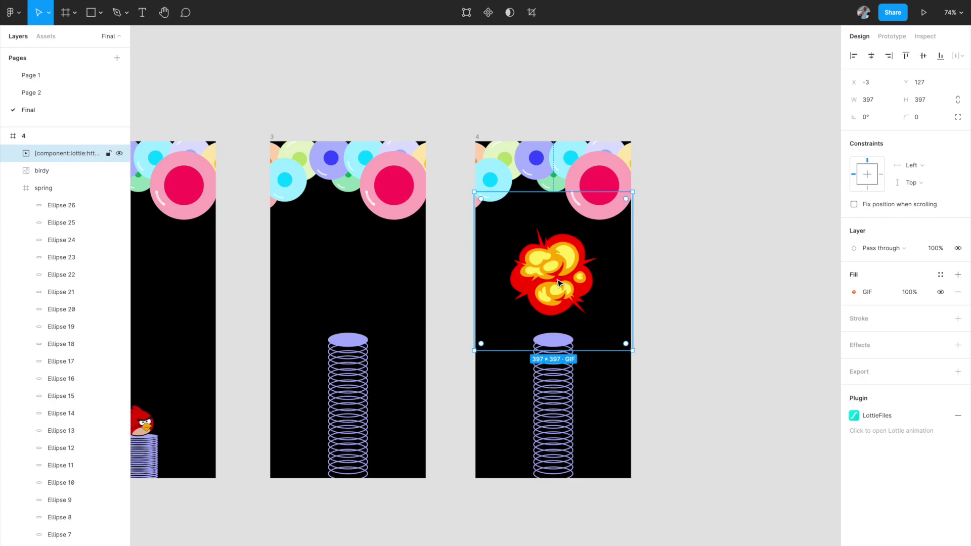
pyautogui.hotkey('shift', 'Up')
pyautogui.hotkey('shift', 'Up')
pyautogui.hotkey('shift', 'Up')
pyautogui.hotkey('shift', 'Up')
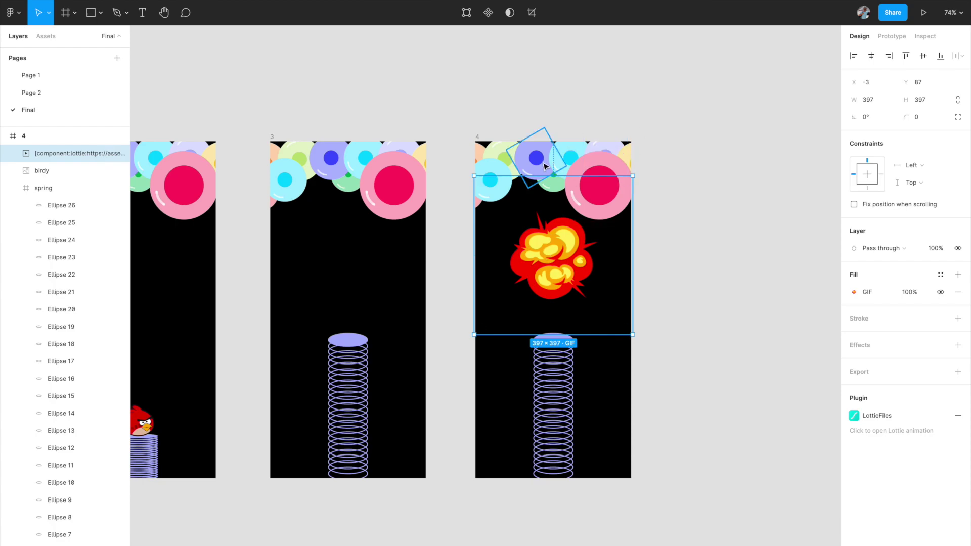
# Step: Select BALL01, 03, 04, 05, 06, 07 and 10 in frame 4 and scale them down together to about 278 × 146
pyautogui.click(570, 160)
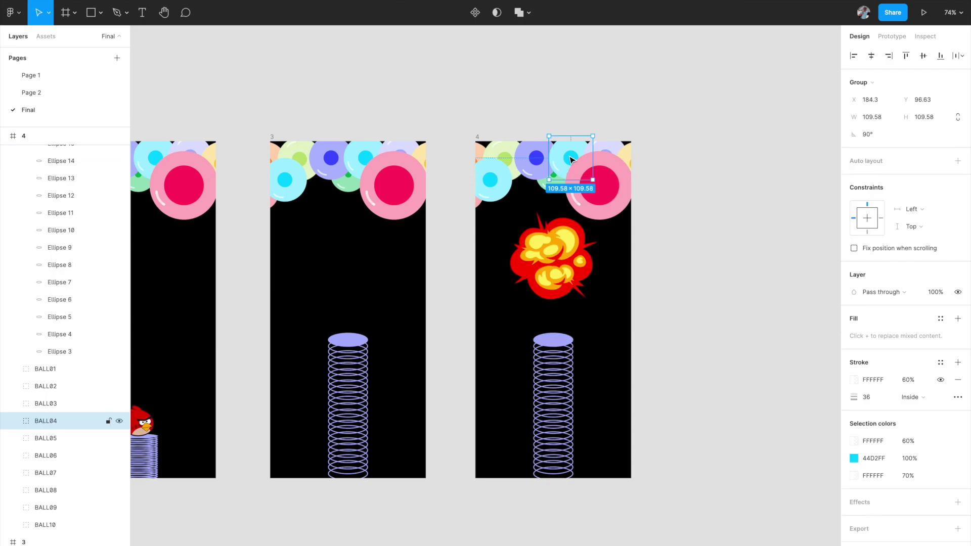
pyautogui.keyDown('shift'); pyautogui.click(613, 150); pyautogui.keyUp('shift')
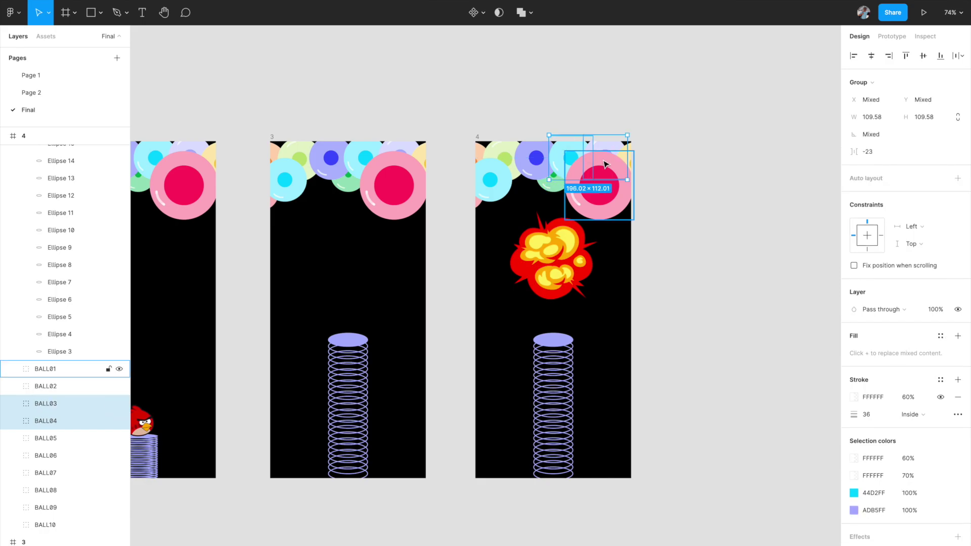
pyautogui.keyDown('shift'); pyautogui.click(600, 164); pyautogui.keyUp('shift')
pyautogui.scroll(5, 545, 190)
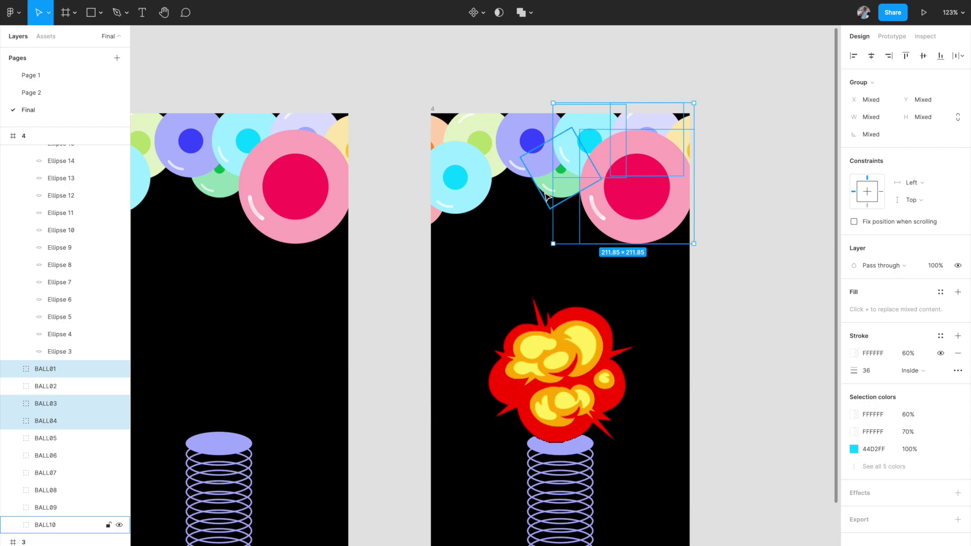
pyautogui.keyDown('shift'); pyautogui.click(549, 197); pyautogui.keyUp('shift')
pyautogui.keyDown('shift'); pyautogui.click(485, 135); pyautogui.keyUp('shift')
pyautogui.keyDown('shift'); pyautogui.click(482, 137); pyautogui.keyUp('shift')
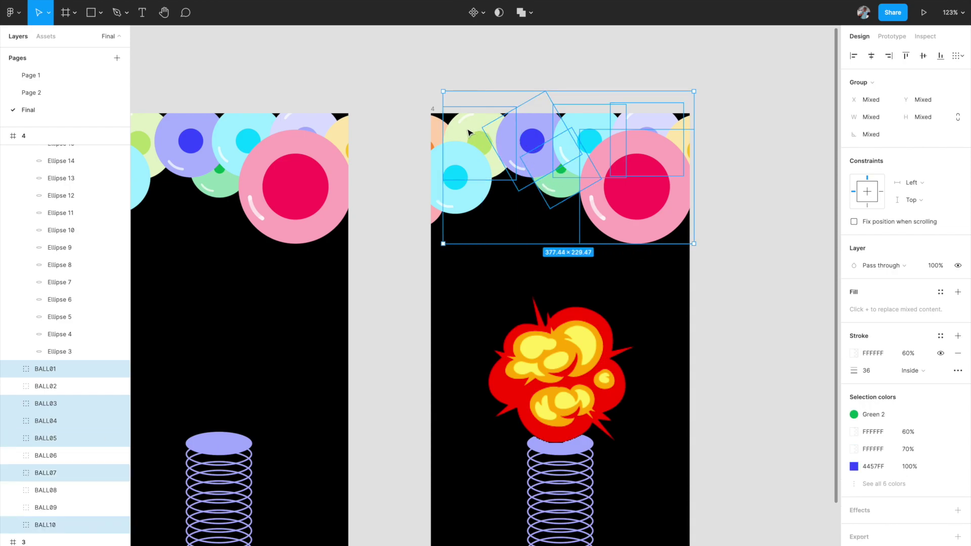
pyautogui.keyDown('shift'); pyautogui.click(500, 166); pyautogui.keyUp('shift')
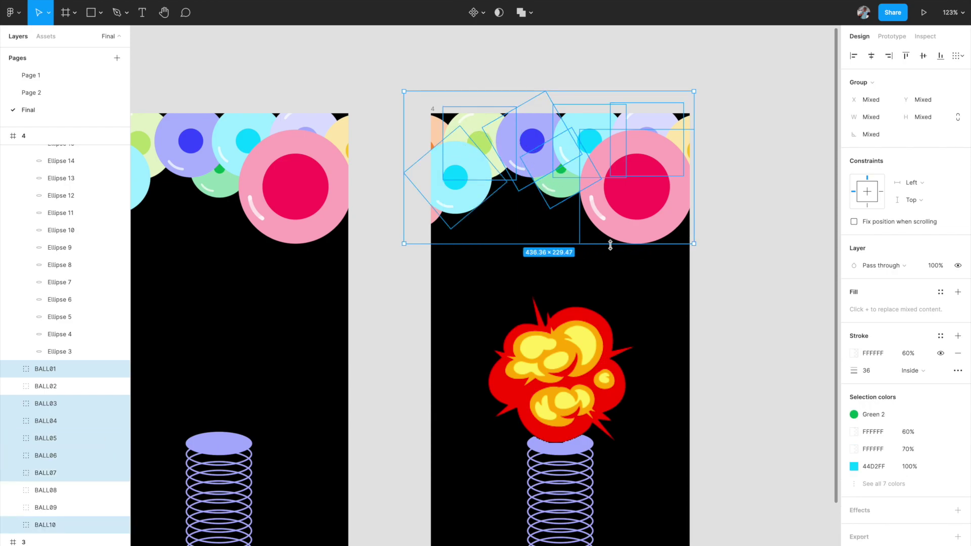
pyautogui.press('k')
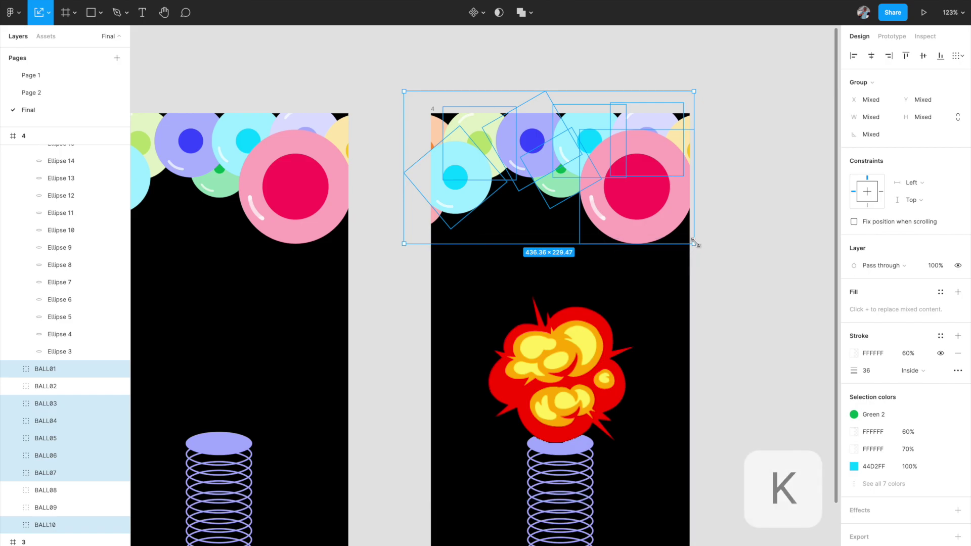
pyautogui.moveTo(694, 242)
pyautogui.mouseDown()
pyautogui.moveTo(651, 210)
pyautogui.moveTo(589, 189)
pyautogui.mouseUp()
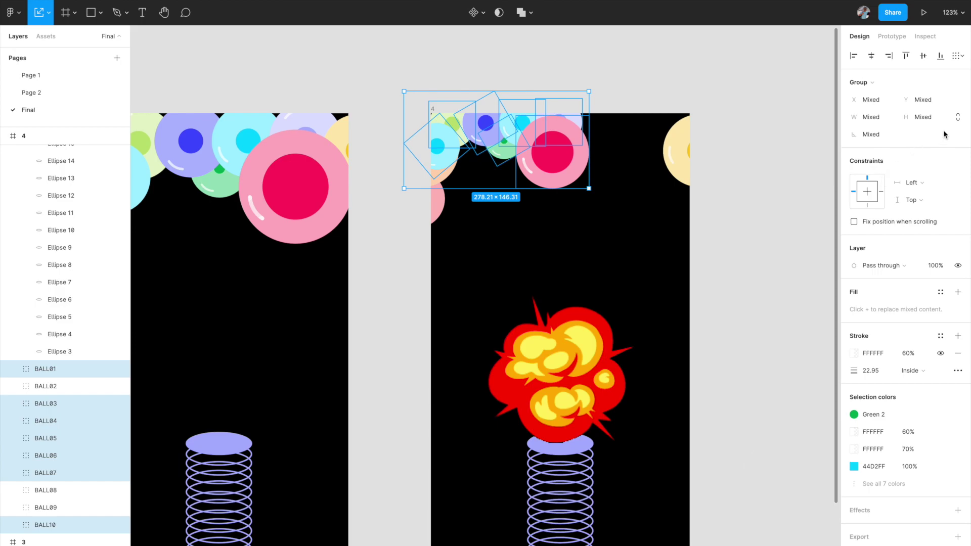
# Step: Shrink each of the selected balls in frame 4 proportionally to a width of 2
pyautogui.click(871, 120)
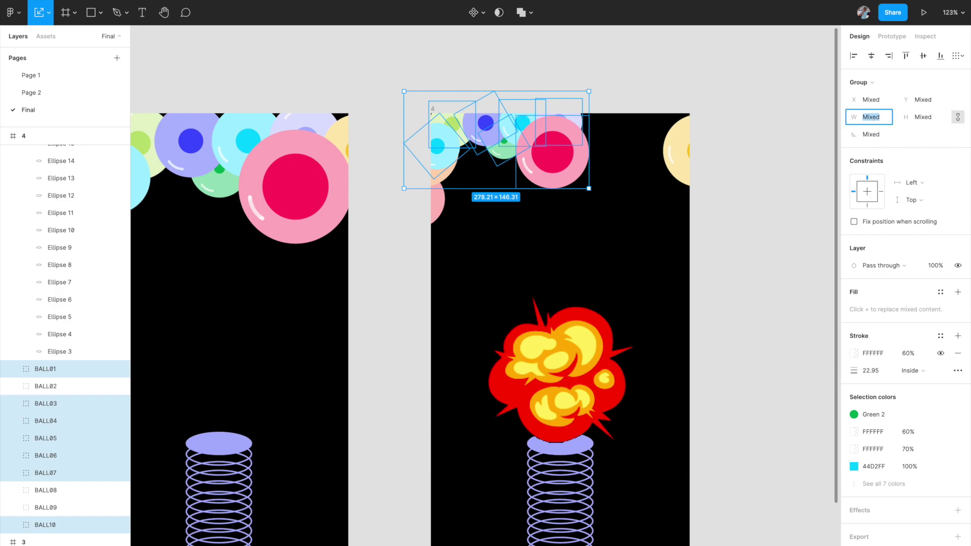
pyautogui.write('2')
pyautogui.press('Return')
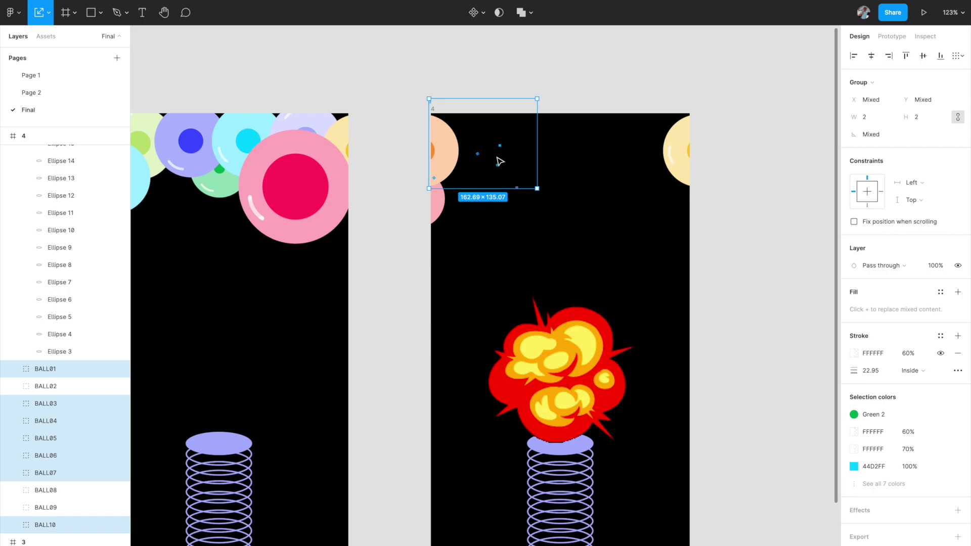
# Step: Move the seven shrunken balls just above frame 4's top edge, keeping them nested in frame 4
pyautogui.moveTo(500, 161); pyautogui.dragTo(565, 98)
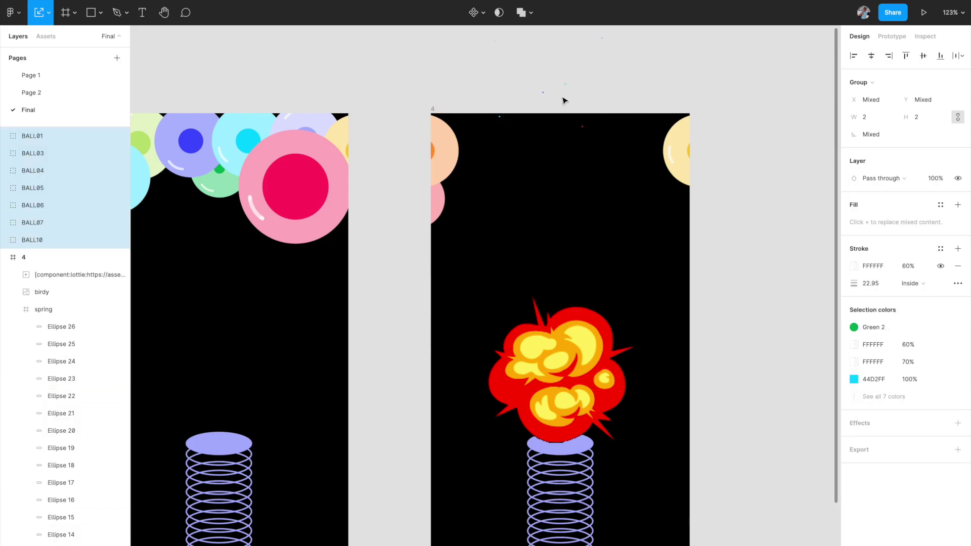
pyautogui.hotkey('ctrl', 'z')
pyautogui.hotkey('shift', 'Right')
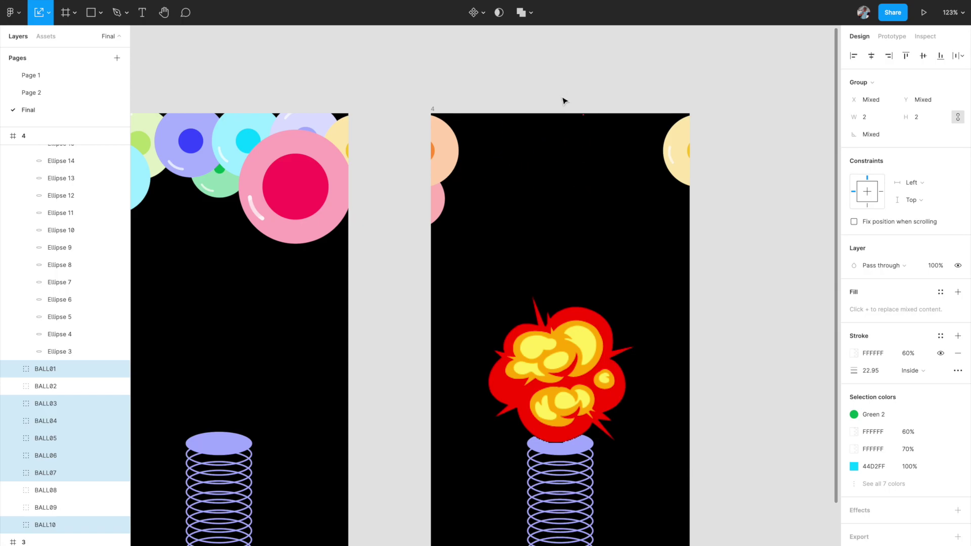
pyautogui.scroll(-5, 560, 96)
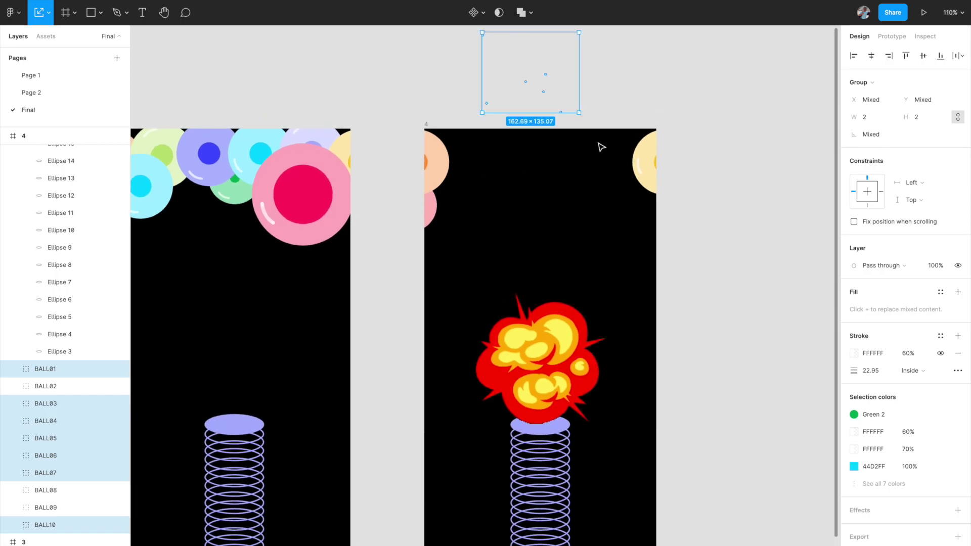
pyautogui.hscroll(-2, 598, 146)
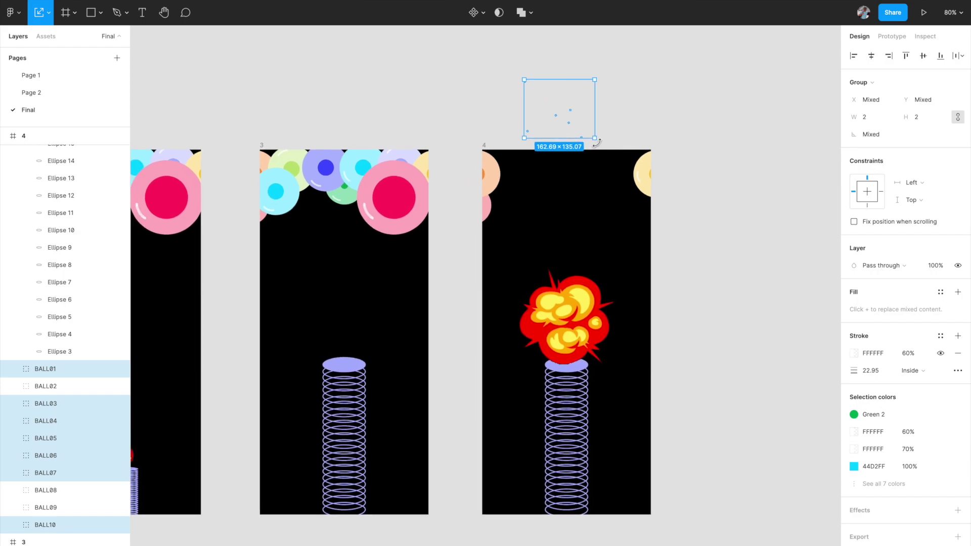
# Step: Move the explosion GIF in frame 4 straight up to Y -93
pyautogui.click(581, 303)
pyautogui.hotkey('shift', 'Up')
pyautogui.hotkey('shift', 'Up')
pyautogui.hotkey('shift', 'Up')
pyautogui.hotkey('shift', 'Up')
pyautogui.hotkey('shift', 'Up')
pyautogui.hotkey('shift', 'Up')
pyautogui.hotkey('shift', 'Up')
pyautogui.hotkey('shift', 'Up')
pyautogui.hotkey('shift', 'Up')
pyautogui.hotkey('shift', 'Up')
pyautogui.hotkey('shift', 'Up')
pyautogui.hotkey('shift', 'Up')
pyautogui.hotkey('shift', 'Up')
pyautogui.hotkey('shift', 'Up')
pyautogui.hotkey('shift', 'Up')
pyautogui.hotkey('shift', 'Up')
pyautogui.hotkey('shift', 'Up')
pyautogui.hotkey('shift', 'Up')
pyautogui.hotkey('shift', 'Up')
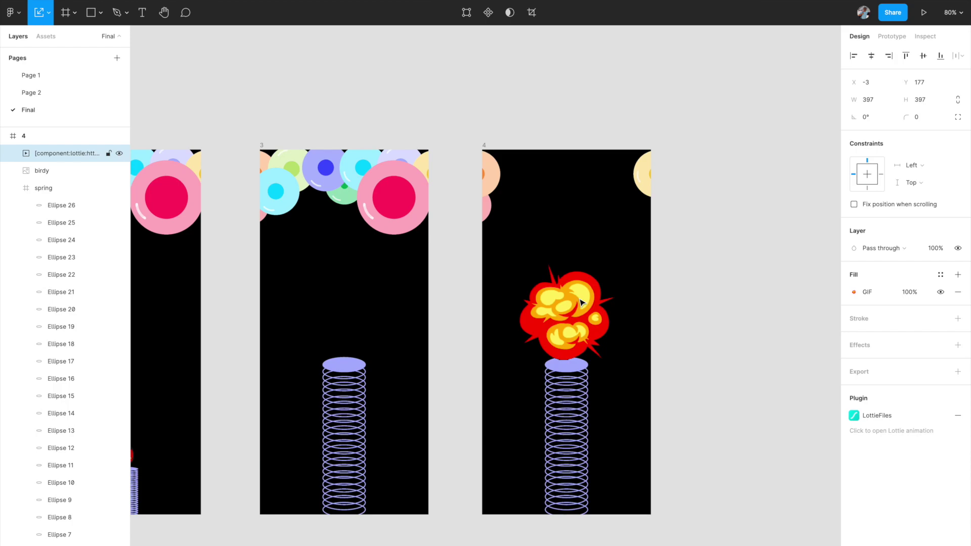
pyautogui.hotkey('shift', 'Up')
pyautogui.hotkey('shift', 'Up')
pyautogui.hotkey('shift', 'Up')
pyautogui.hotkey('shift', 'Up')
pyautogui.hotkey('shift', 'Up')
pyautogui.hotkey('shift', 'Up')
pyautogui.hotkey('shift', 'Up')
pyautogui.hotkey('shift', 'Up')
pyautogui.hotkey('shift', 'Up')
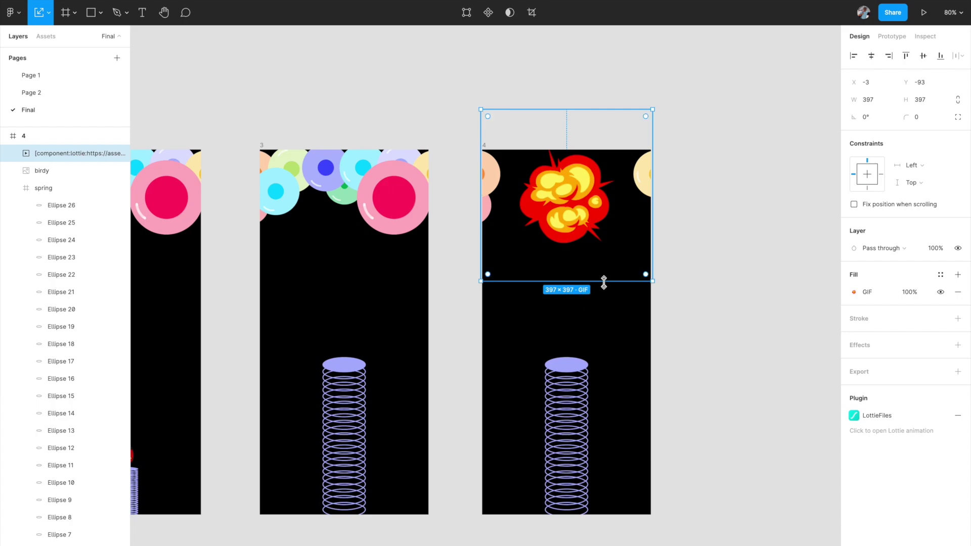
# Step: Select Ellipse 3 through Ellipse 26 of frame 4's spring and compress them from the top to a height of about 186
pyautogui.keyDown('ctrl'); pyautogui.click(574, 359); pyautogui.keyUp('ctrl')
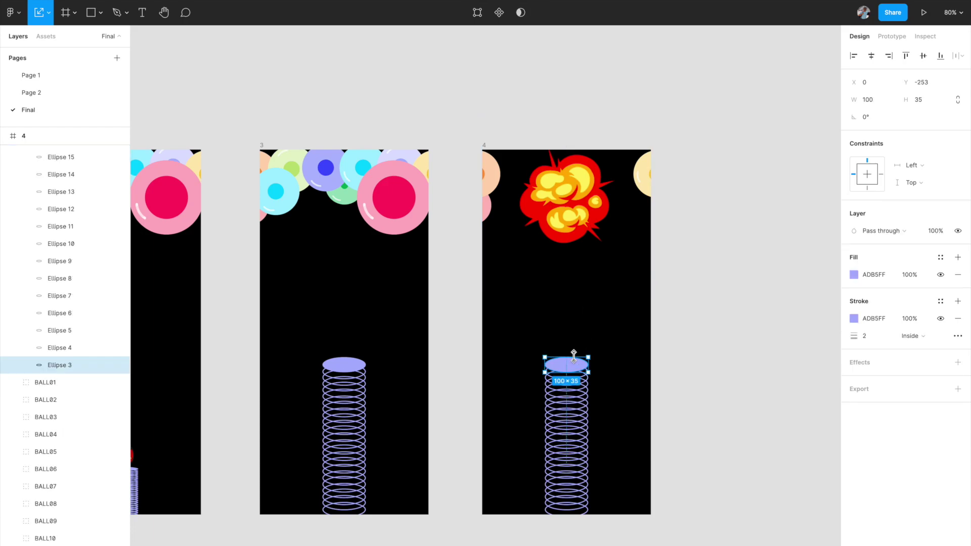
pyautogui.click(620, 351)
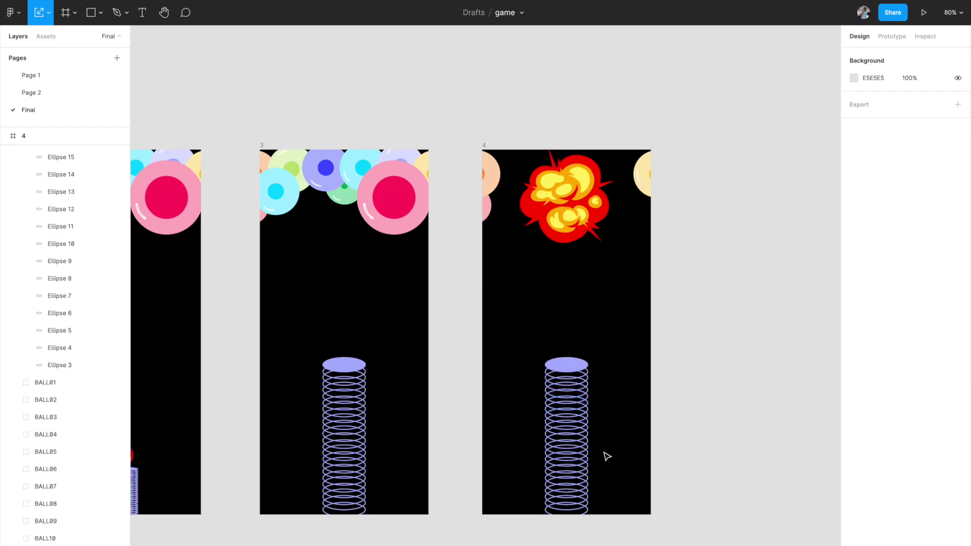
pyautogui.keyDown('ctrl'); pyautogui.scroll(-5, 532, 369); pyautogui.keyUp('ctrl')
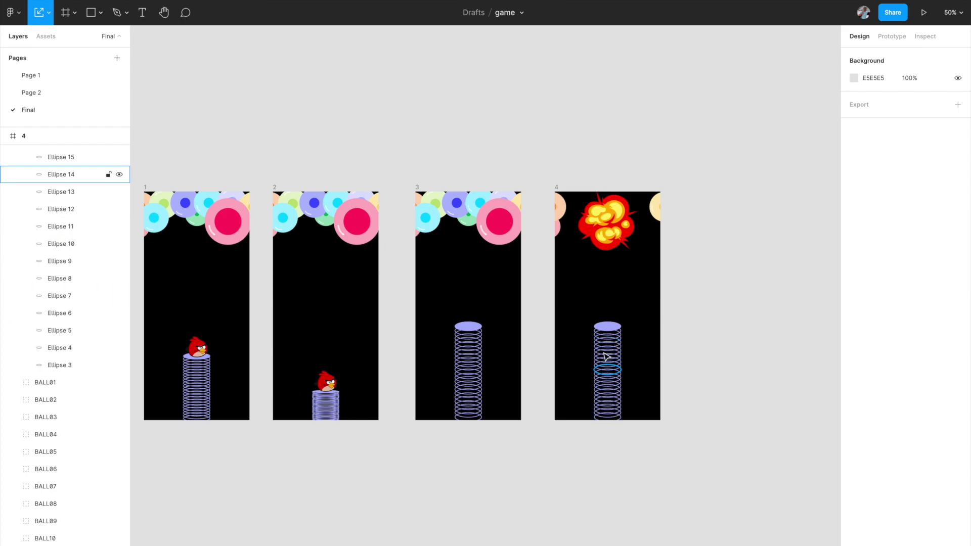
pyautogui.click(69, 365)
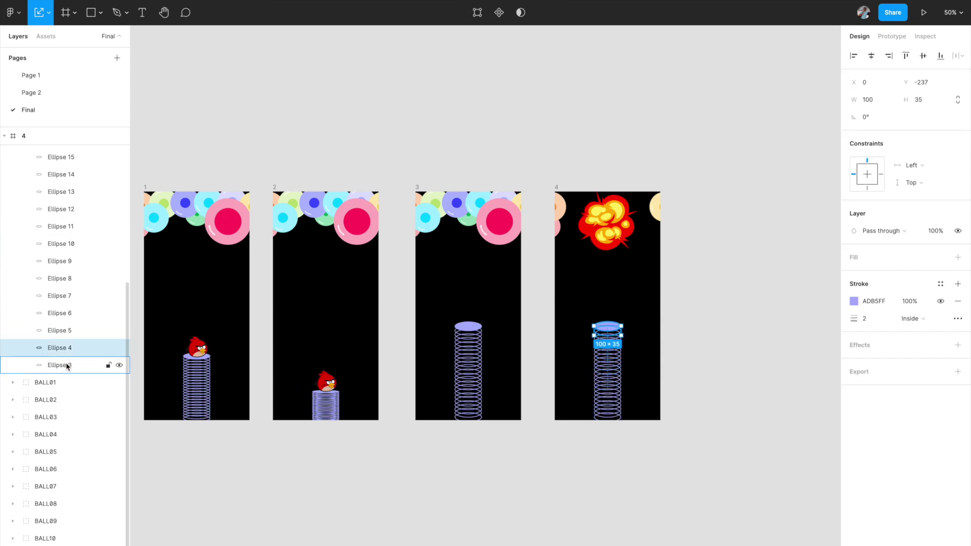
pyautogui.scroll(5, 66, 366)
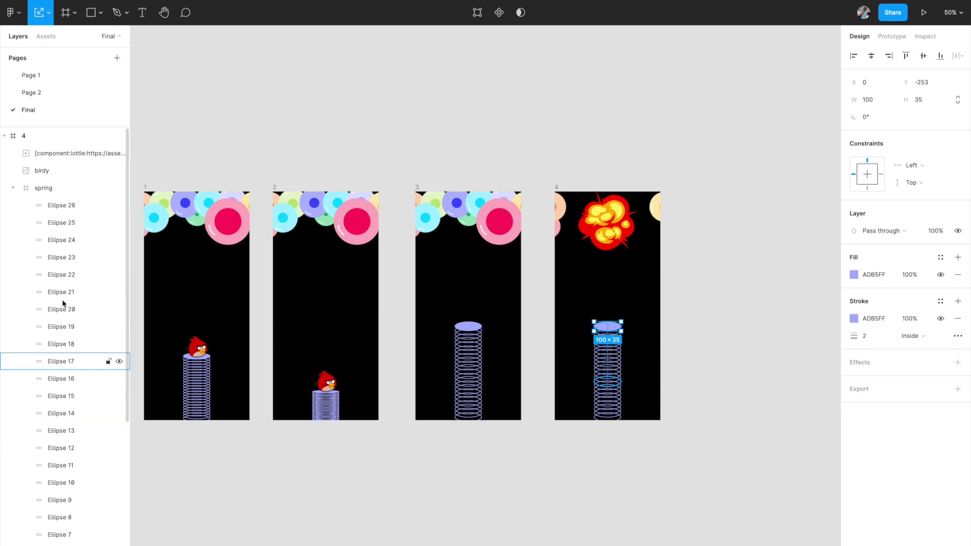
pyautogui.click(69, 206)
pyautogui.hotkey('ctrl', 'a')
pyautogui.scroll(-1, 449, 390)
pyautogui.scroll(-1, 449, 390)
pyautogui.press('v')
pyautogui.moveTo(590, 269); pyautogui.dragTo(590, 319)
pyautogui.click(645, 394)
pyautogui.scroll(3, 581, 311)
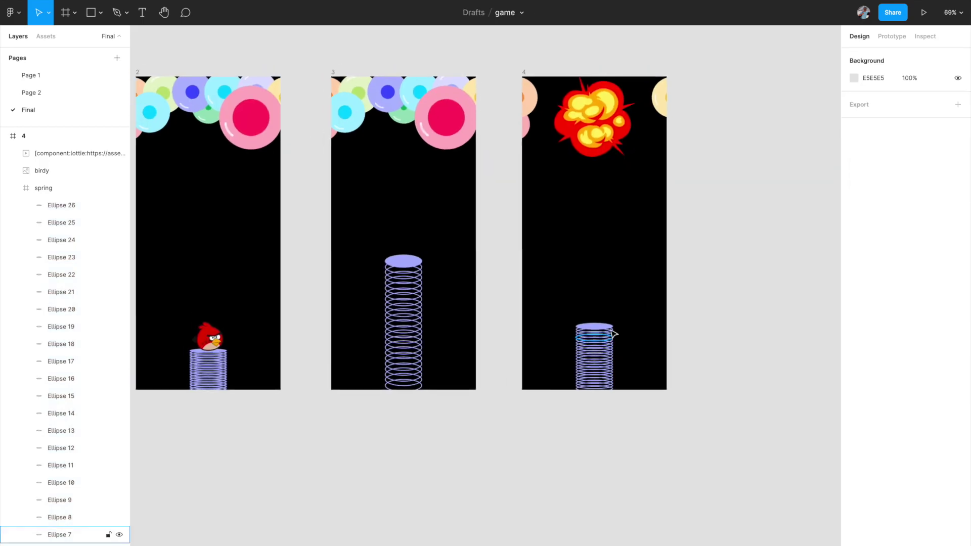
# Step: Resize the spring frame in frame 4 to fit its compressed ellipses
pyautogui.click(43, 188)
pyautogui.click(958, 83)
pyautogui.hscroll(1, 600, 360)
pyautogui.scroll(-3, 599, 359)
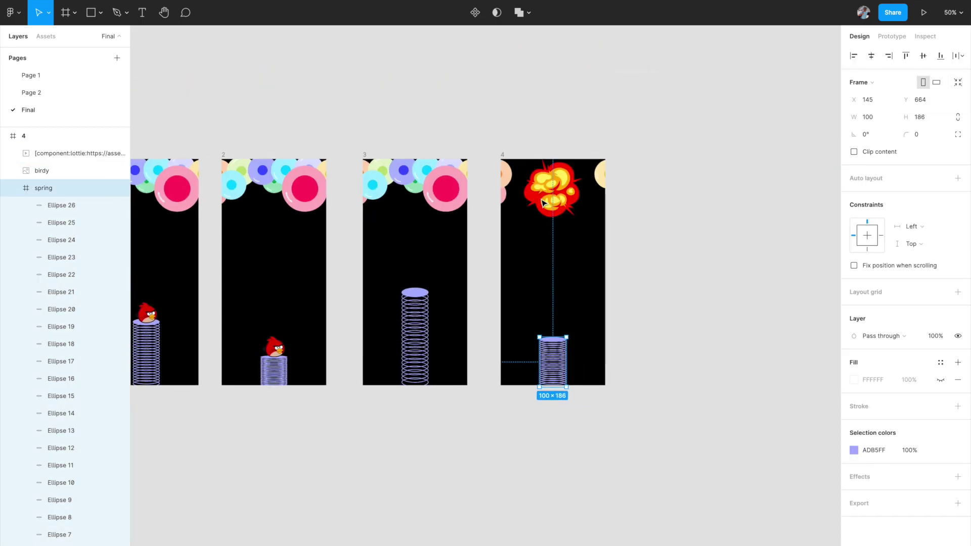
# Step: Duplicate frame 4 beside the original at X 2213 and delete the explosion GIF from the copy
pyautogui.click(503, 157)
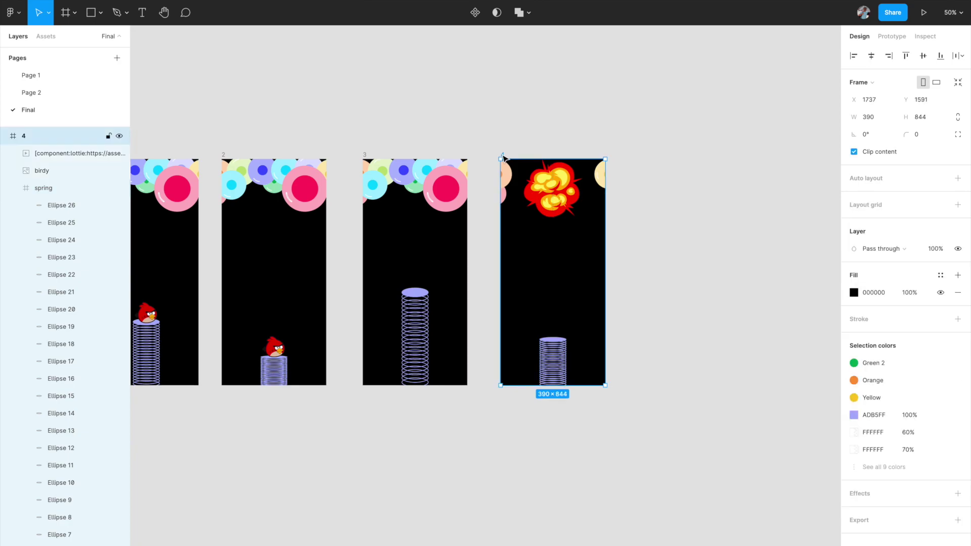
pyautogui.moveTo(547, 292); pyautogui.dragTo(676, 283)
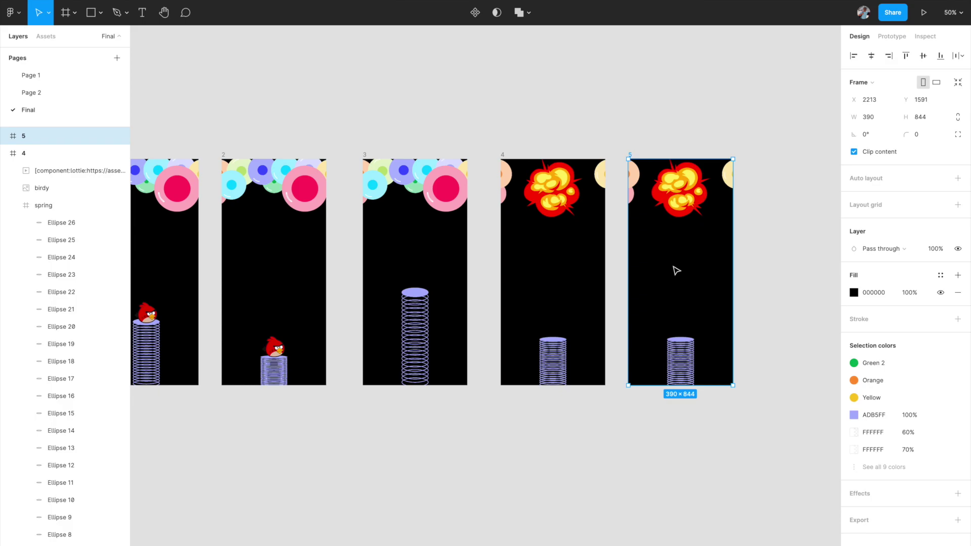
pyautogui.click(687, 196)
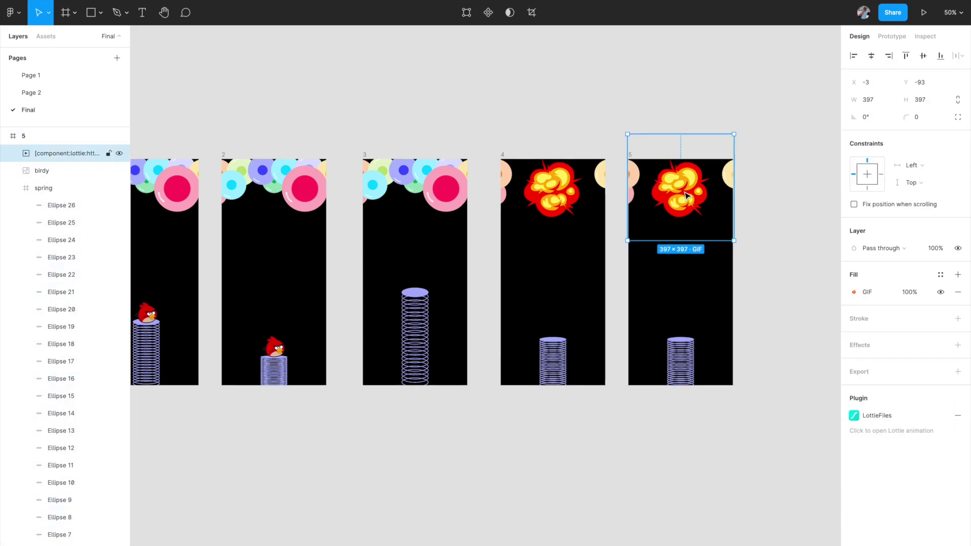
pyautogui.press('Delete')
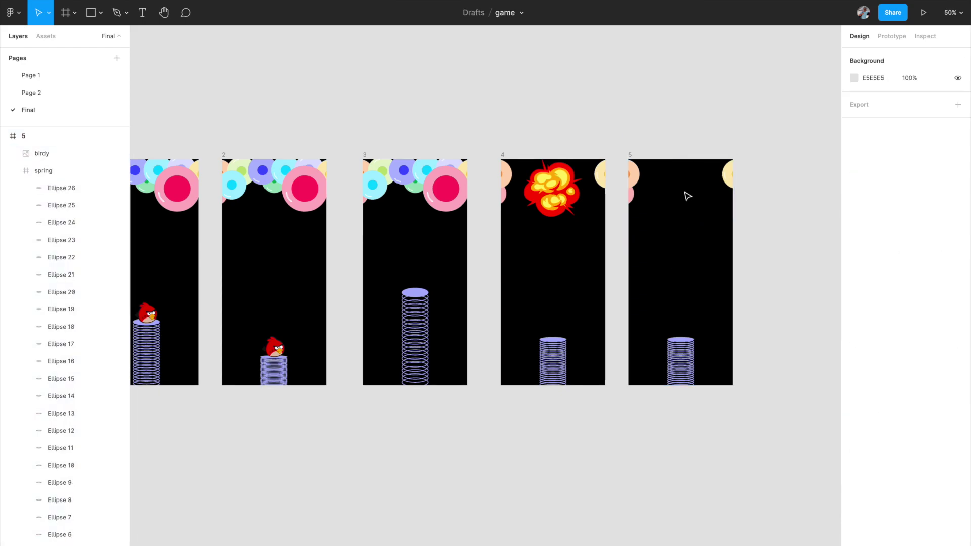
# Step: Select BALL02, BALL08 and BALL09 in frame 5 and move them straight down to the lower part of the frame
pyautogui.click(731, 173)
pyautogui.keyDown('shift'); pyautogui.click(632, 177); pyautogui.keyUp('shift')
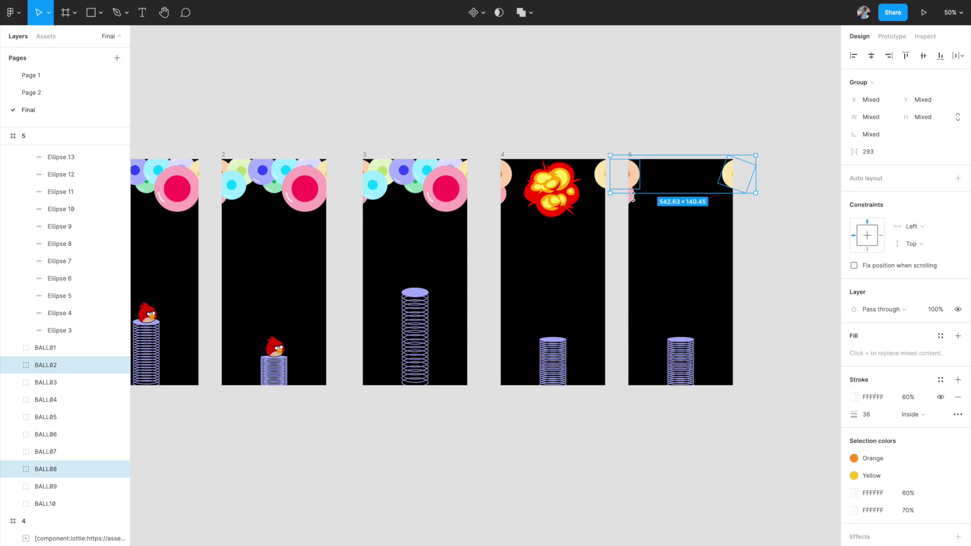
pyautogui.scroll(5, 632, 197)
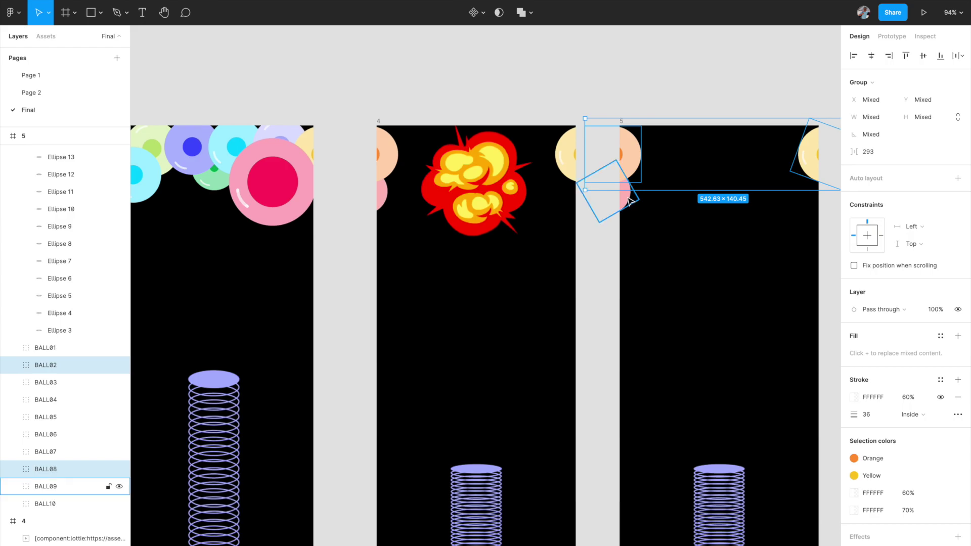
pyautogui.keyDown('shift'); pyautogui.click(630, 201); pyautogui.keyUp('shift')
pyautogui.scroll(-8, 630, 201)
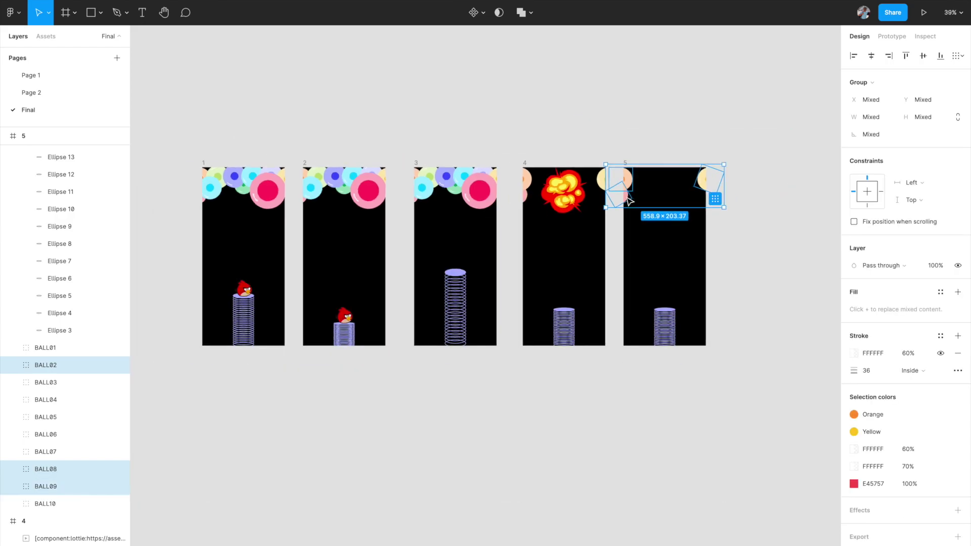
pyautogui.hotkey('shift', 'Down')
pyautogui.hotkey('shift', 'Down')
pyautogui.hotkey('shift', 'Down')
pyautogui.hotkey('shift', 'Down')
pyautogui.hotkey('shift', 'Down')
pyautogui.hotkey('shift', 'Down')
pyautogui.hotkey('shift', 'Down')
pyautogui.hotkey('shift', 'Down')
pyautogui.hotkey('shift', 'Down')
pyautogui.hotkey('shift', 'Down')
pyautogui.hotkey('shift', 'Down')
pyautogui.hotkey('shift', 'Down')
pyautogui.hotkey('shift', 'Down')
pyautogui.hotkey('shift', 'Down')
pyautogui.hotkey('shift', 'Down')
pyautogui.hotkey('shift', 'Down')
pyautogui.hotkey('shift', 'Down')
pyautogui.hotkey('shift', 'Down')
pyautogui.hotkey('shift', 'Down')
pyautogui.hotkey('shift', 'Down')
pyautogui.hotkey('shift', 'Down')
pyautogui.hotkey('shift', 'Down')
pyautogui.hotkey('shift', 'Down')
pyautogui.hotkey('shift', 'Down')
pyautogui.hotkey('shift', 'Down')
pyautogui.hotkey('shift', 'Down')
pyautogui.hotkey('shift', 'Down')
pyautogui.hotkey('shift', 'Down')
pyautogui.hotkey('shift', 'Down')
pyautogui.hotkey('shift', 'Down')
pyautogui.hotkey('shift', 'Down')
pyautogui.hotkey('shift', 'Down')
pyautogui.hotkey('shift', 'Down')
pyautogui.hotkey('shift', 'Down')
pyautogui.hotkey('shift', 'Down')
pyautogui.hotkey('shift', 'Down')
pyautogui.hotkey('shift', 'Down')
pyautogui.hotkey('shift', 'Down')
pyautogui.click(634, 322)
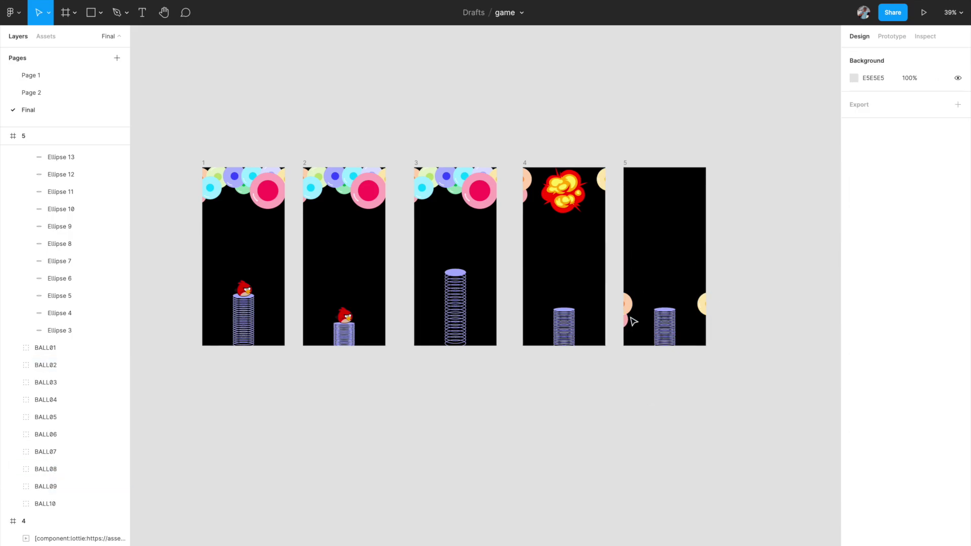
# Step: Move the remaining edge balls in frame 5 out of view beyond the frame's lower edge
pyautogui.scroll(5, 634, 321)
pyautogui.click(623, 303)
pyautogui.keyDown('shift'); pyautogui.click(625, 317); pyautogui.keyUp('shift')
pyautogui.moveTo(626, 317); pyautogui.dragTo(642, 329)
pyautogui.hotkey('shift', 'Down')
pyautogui.hotkey('shift', 'Down')
pyautogui.hotkey('shift', 'Down')
pyautogui.hotkey('shift', 'Down')
pyautogui.hotkey('shift', 'Down')
pyautogui.hotkey('shift', 'Down')
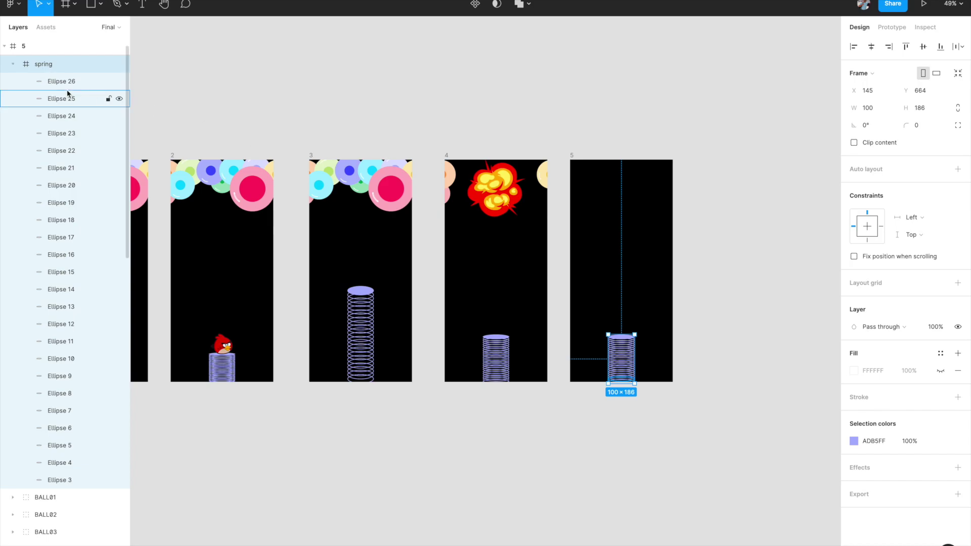
# Step: Select Ellipse 3 through Ellipse 26 of frame 5's spring and stretch them upward to a height of 268
pyautogui.click(59, 81)
pyautogui.keyDown('shift'); pyautogui.click(74, 481); pyautogui.keyUp('shift')
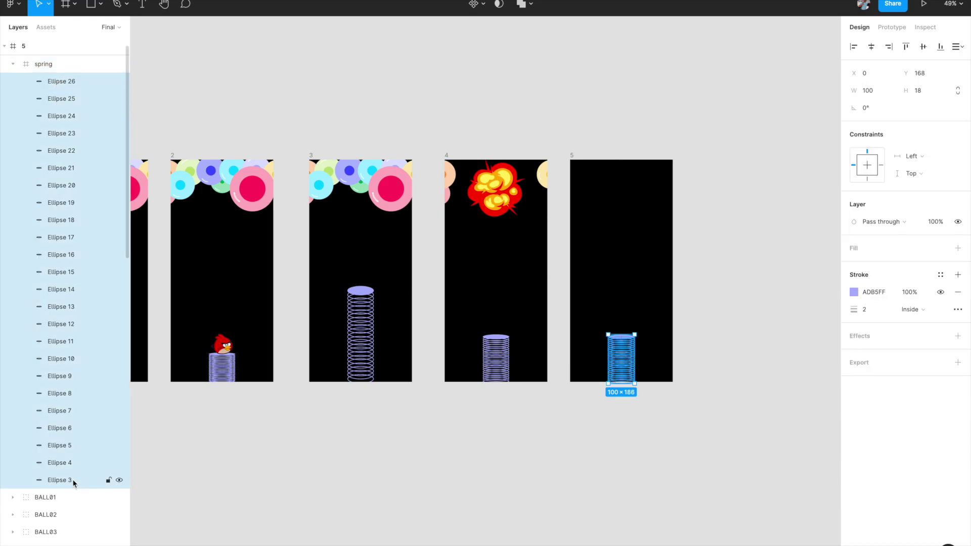
pyautogui.scroll(3, 623, 349)
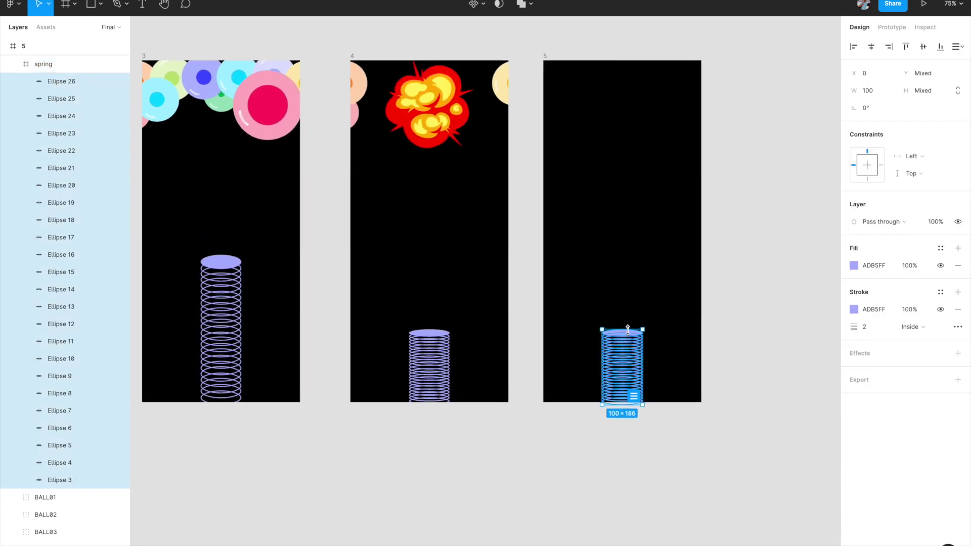
pyautogui.moveTo(627, 330); pyautogui.dragTo(626, 296)
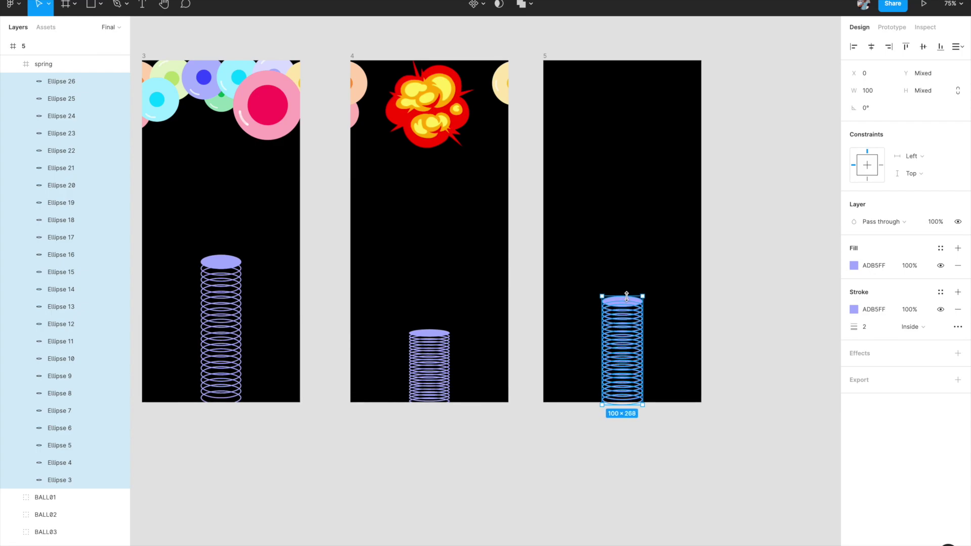
pyautogui.click(598, 419)
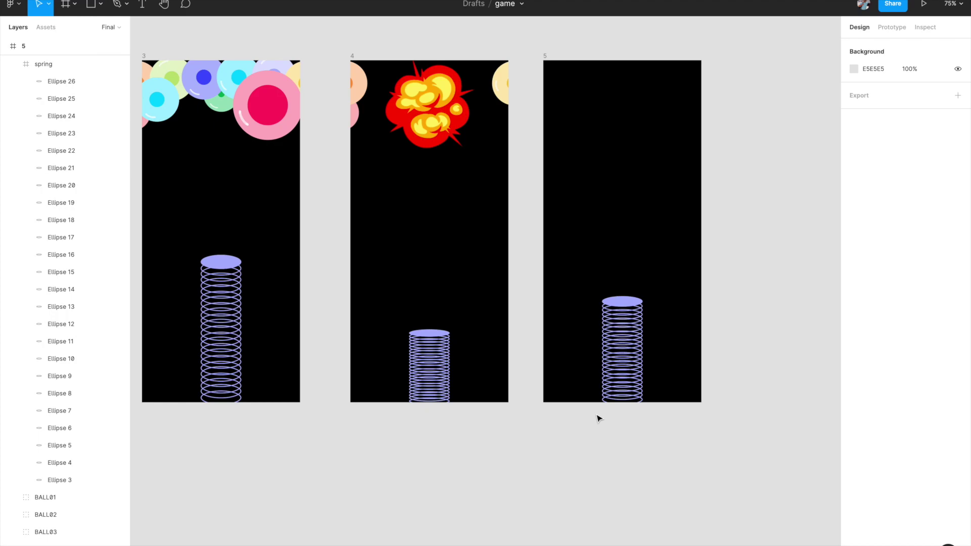
# Step: Resize the spring frame in frame 5 to fit its stretched ellipses
pyautogui.scroll(-5, 540, 440)
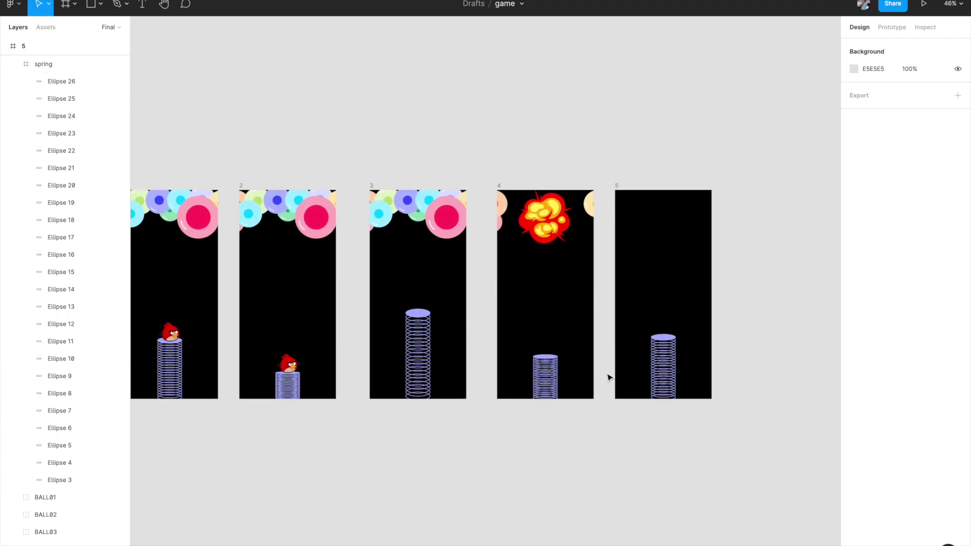
pyautogui.scroll(3, 696, 347)
pyautogui.click(629, 377)
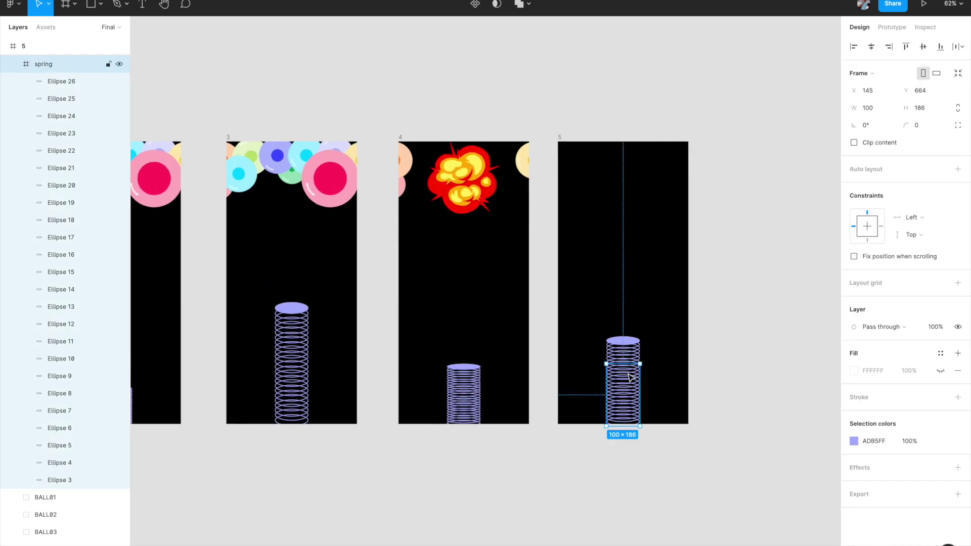
pyautogui.click(958, 73)
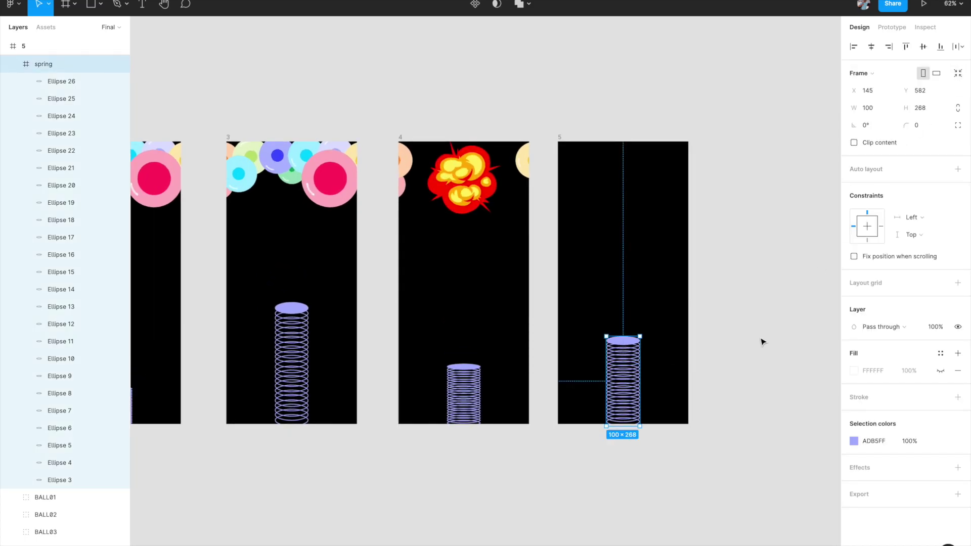
pyautogui.click(763, 342)
pyautogui.scroll(-3, 763, 341)
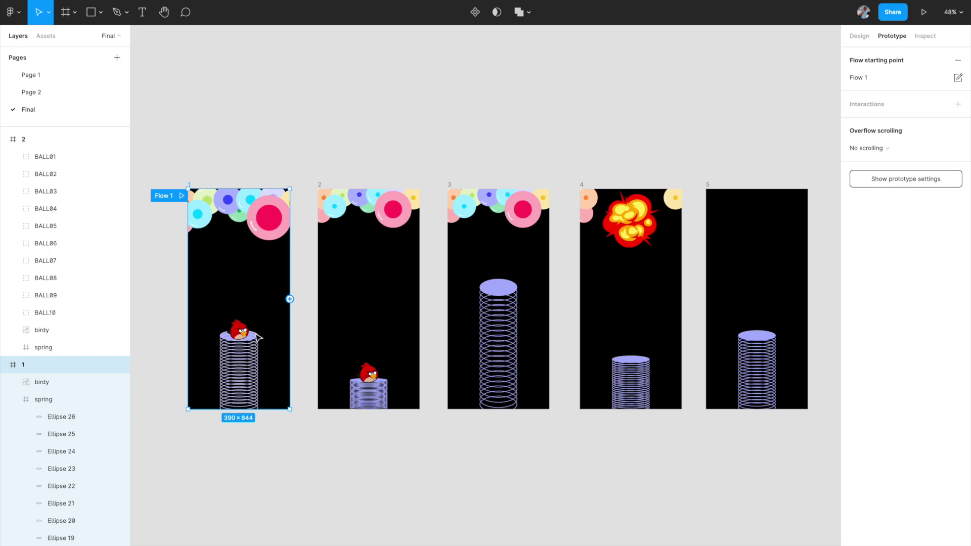
# Step: Connect birdy in frame 1 to frame 2 with an On drag interaction using Smart animate and Ease out back
pyautogui.scroll(5, 256, 337)
pyautogui.scroll(2, 256, 336)
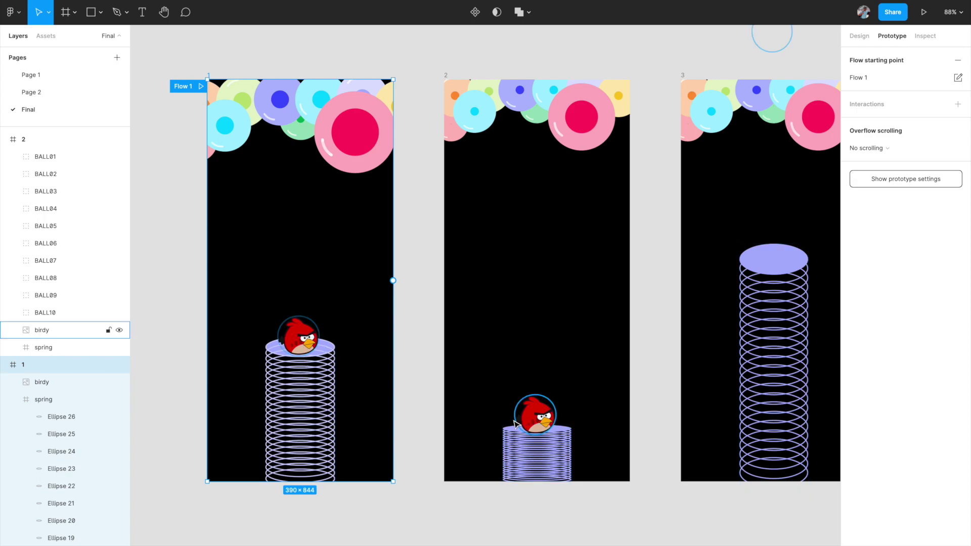
pyautogui.moveTo(319, 336); pyautogui.dragTo(455, 336)
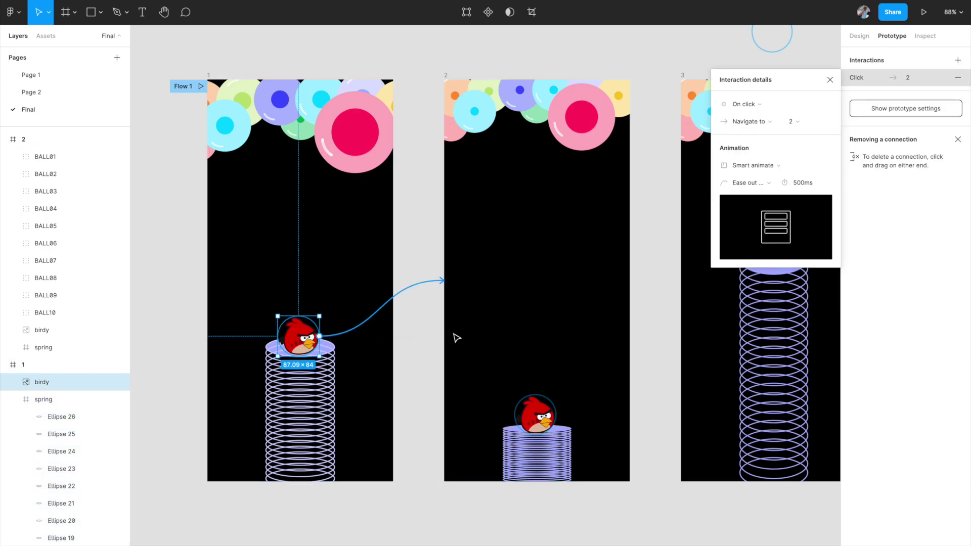
pyautogui.click(752, 105)
pyautogui.click(752, 118)
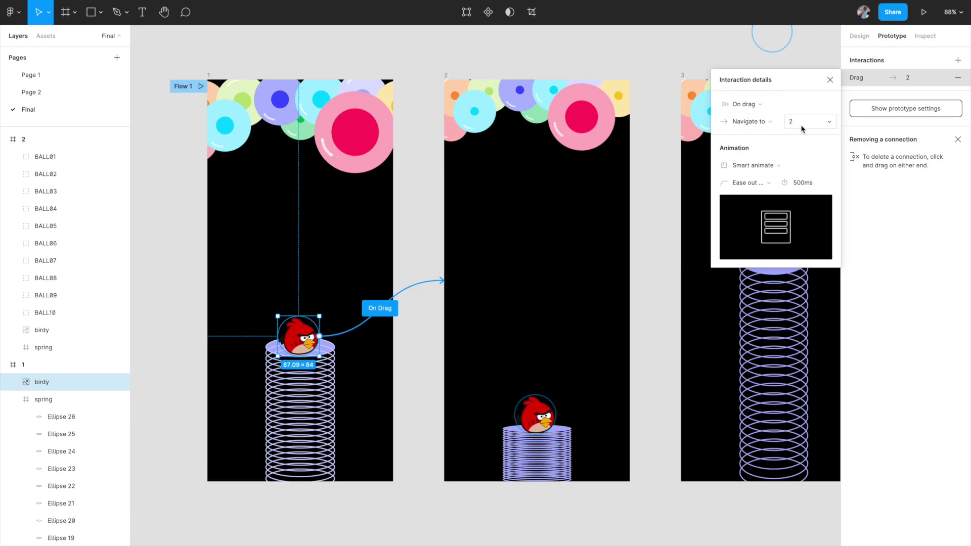
pyautogui.click(752, 183)
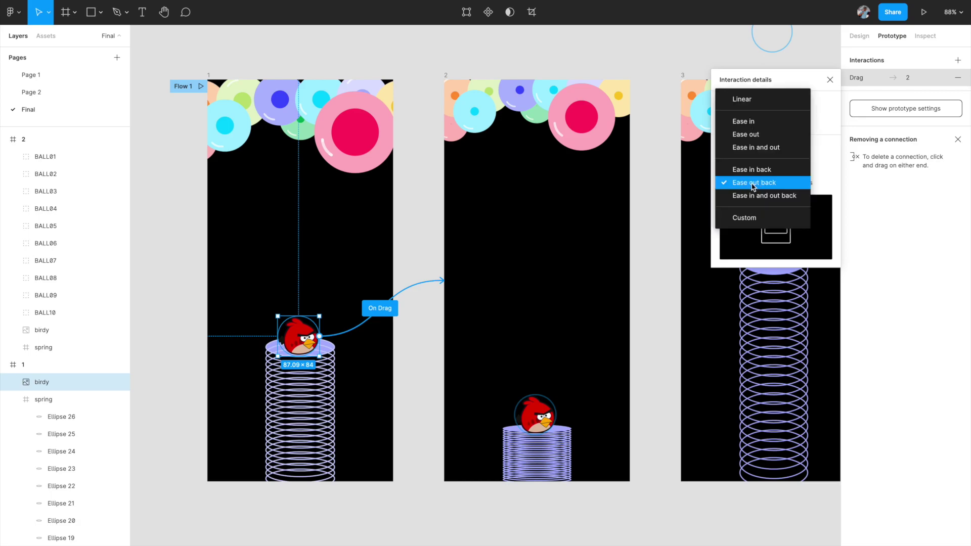
pyautogui.click(753, 184)
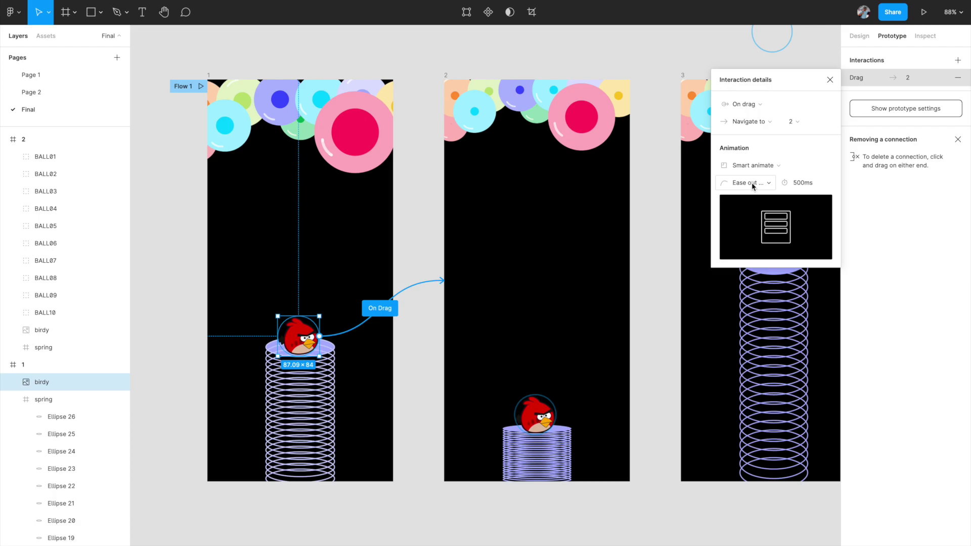
# Step: Set the animation duration of birdy's On drag interaction from frame 1 to frame 2 to 200 ms
pyautogui.click(798, 188)
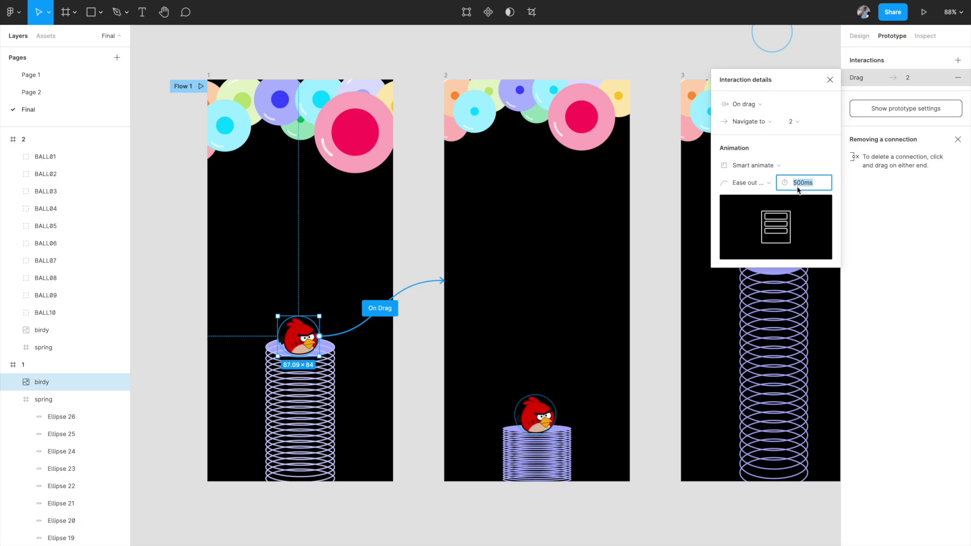
pyautogui.write('200')
pyautogui.press('Return')
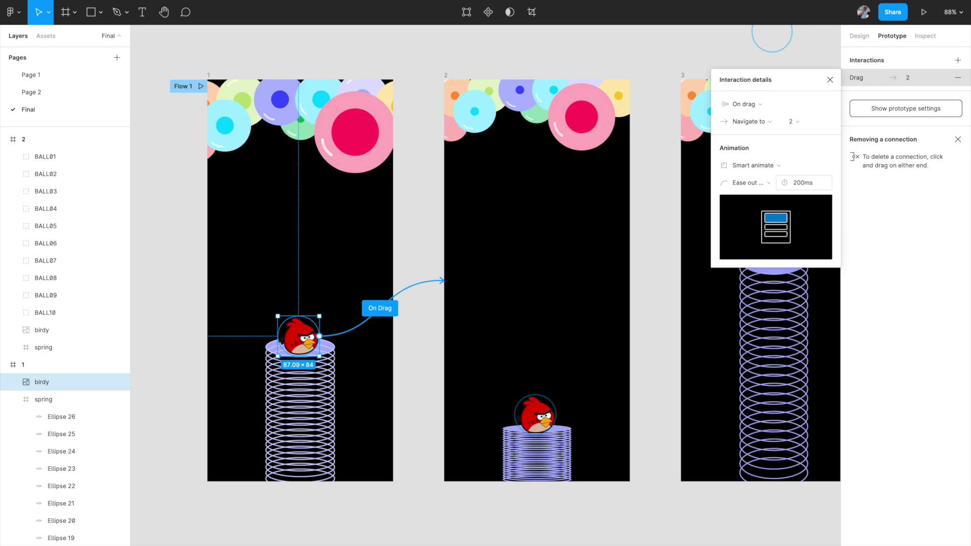
pyautogui.click(830, 81)
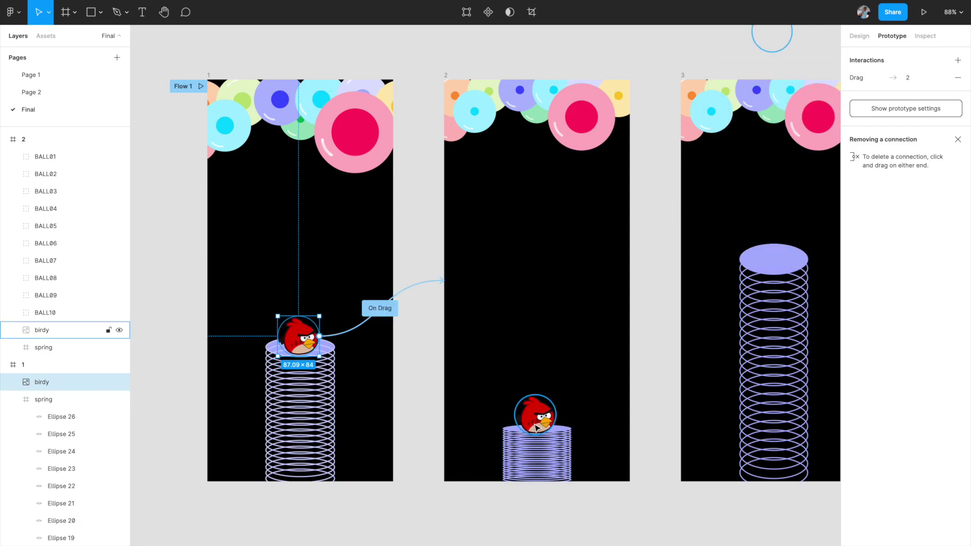
# Step: Connect frame 2 to frame 3 with an After delay interaction using a 100 ms delay
pyautogui.scroll(-2, 536, 427)
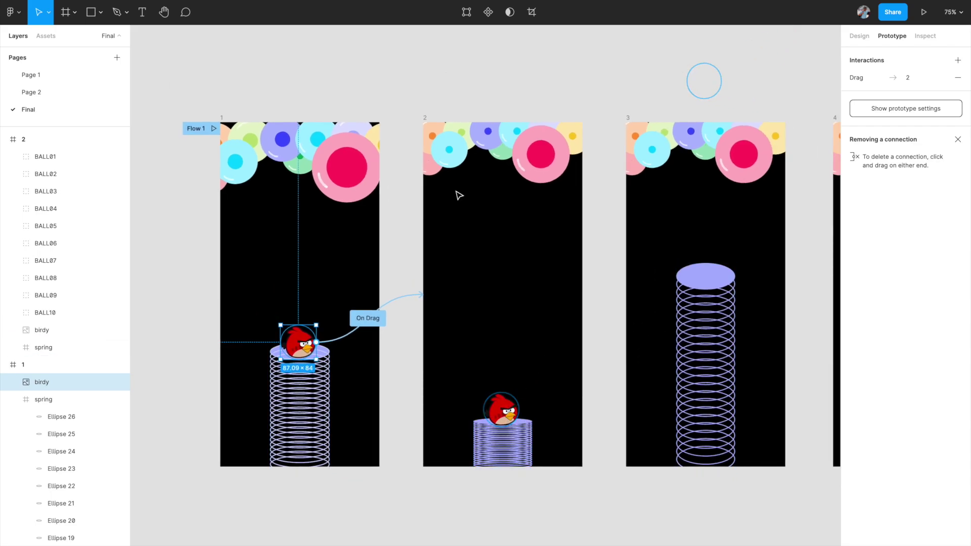
pyautogui.click(424, 118)
pyautogui.hscroll(2, 424, 117)
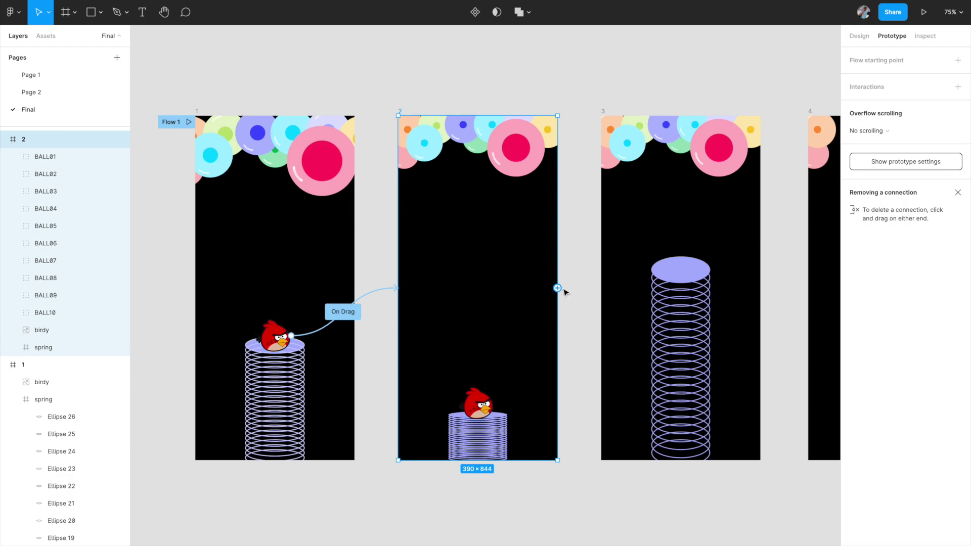
pyautogui.moveTo(557, 288); pyautogui.dragTo(608, 290)
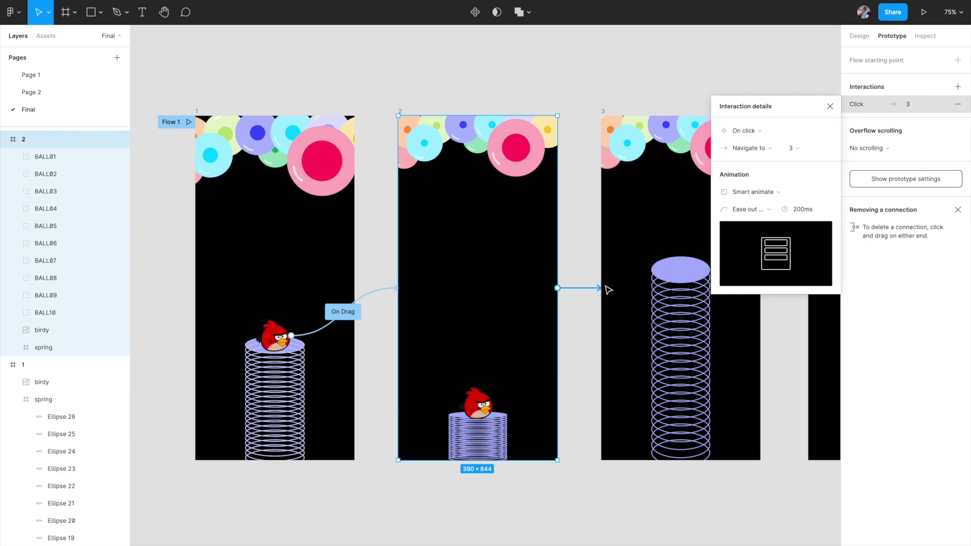
pyautogui.click(756, 134)
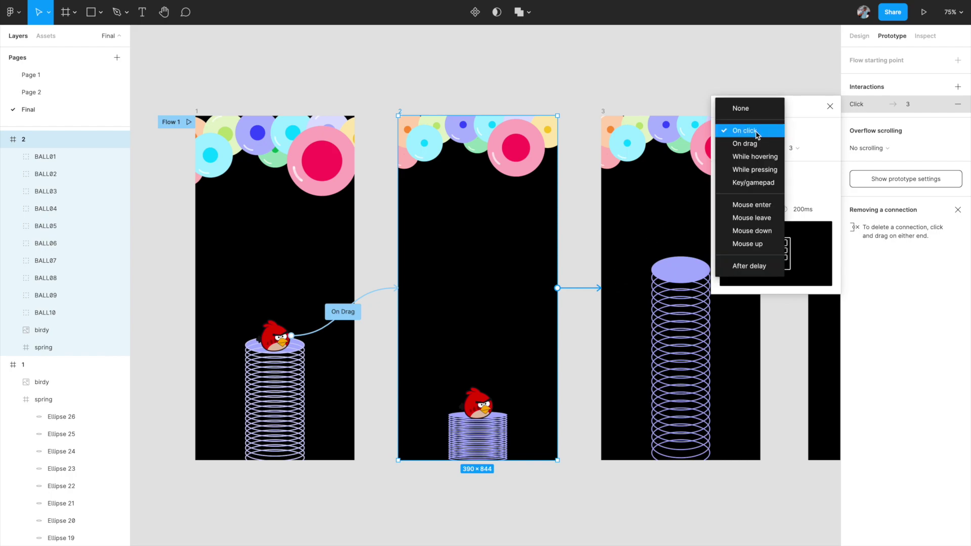
pyautogui.click(739, 267)
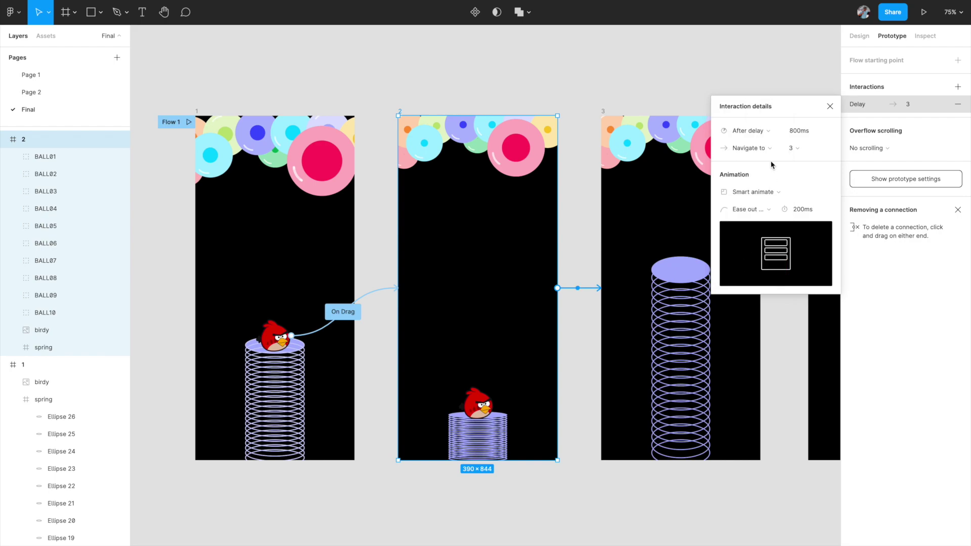
pyautogui.click(809, 133)
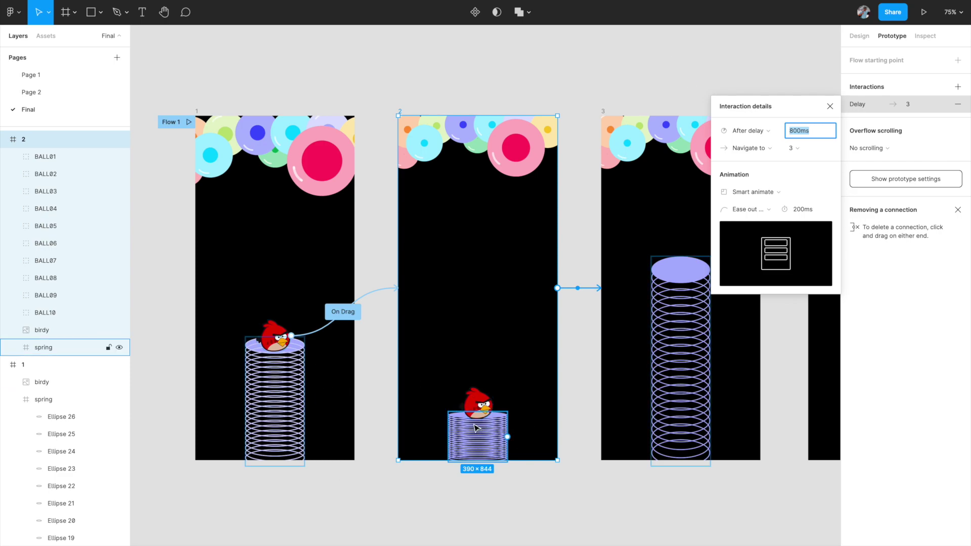
pyautogui.write('100')
pyautogui.press('Return')
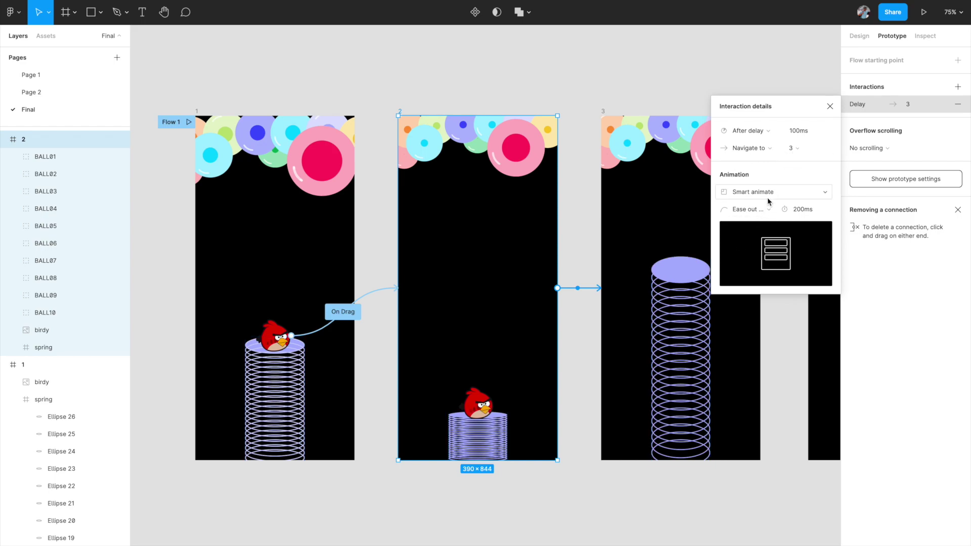
# Step: Set the frame 2 to frame 3 transition's easing to Ease out with a duration of 300 ms
pyautogui.click(757, 213)
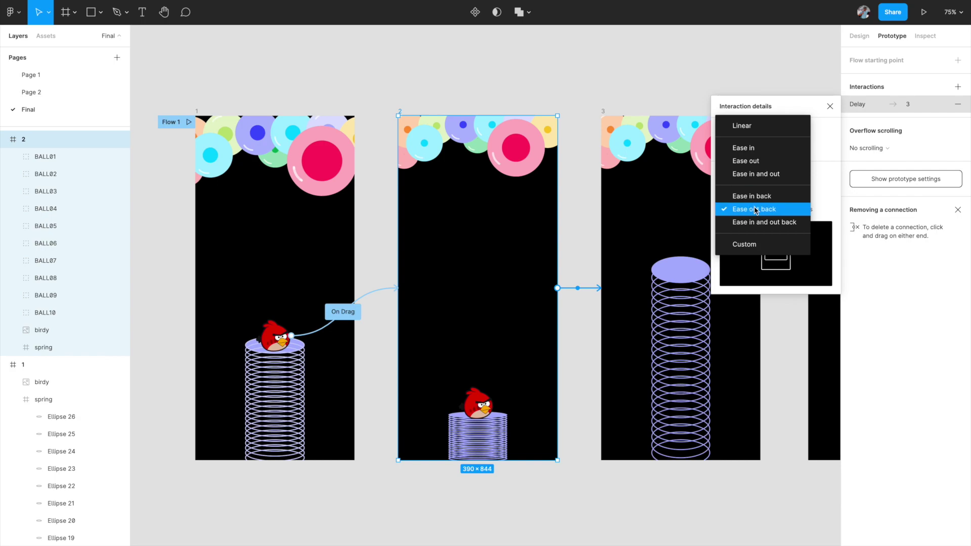
pyautogui.click(757, 165)
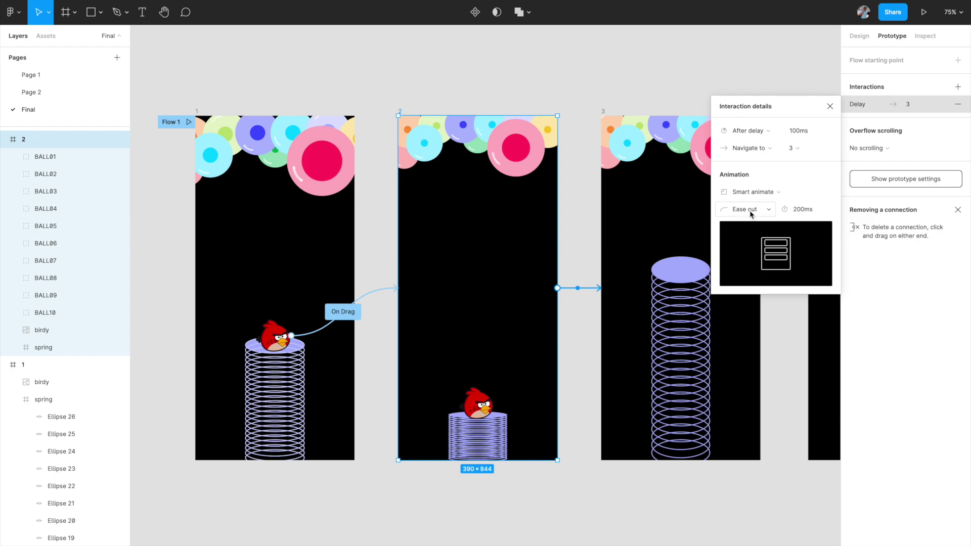
pyautogui.click(796, 209)
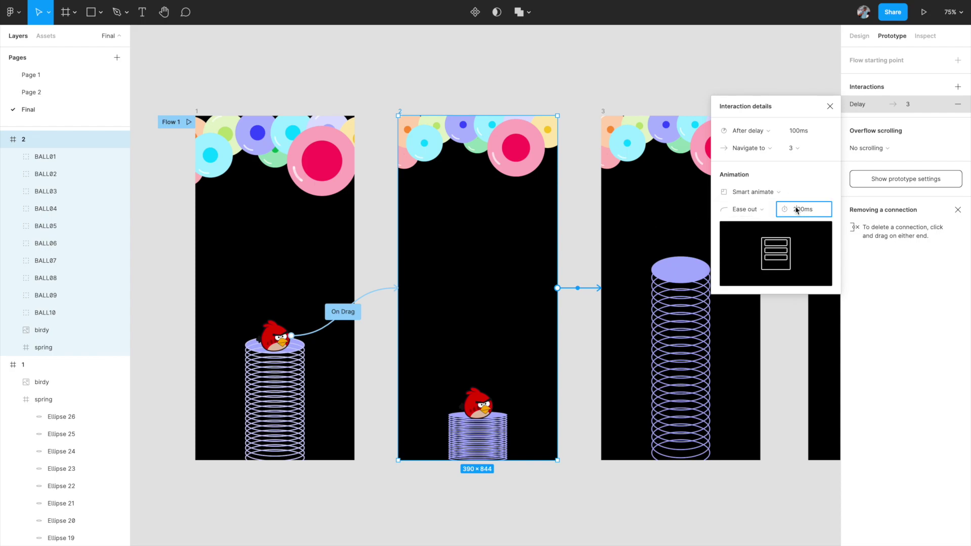
pyautogui.write('300')
pyautogui.press('Return')
# Step: Connect frame 3 to frame 4 with an After delay interaction using a 10 ms delay
pyautogui.hscroll(3, 683, 236)
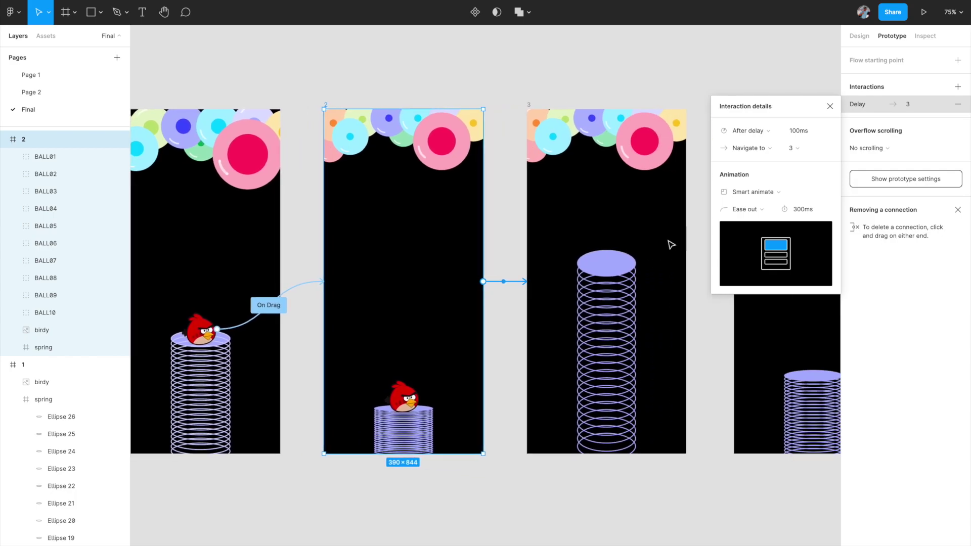
pyautogui.hscroll(5, 573, 294)
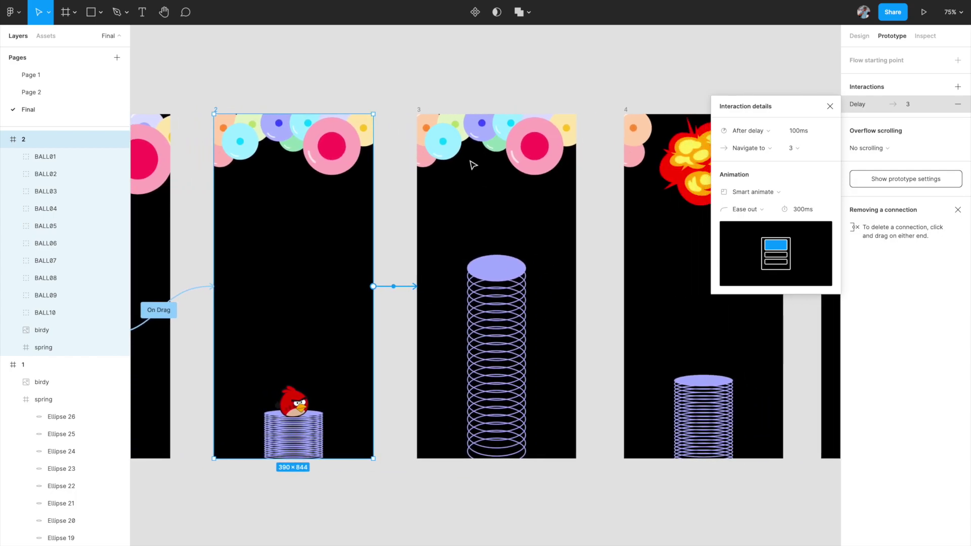
pyautogui.click(420, 110)
pyautogui.scroll(-3, 420, 110)
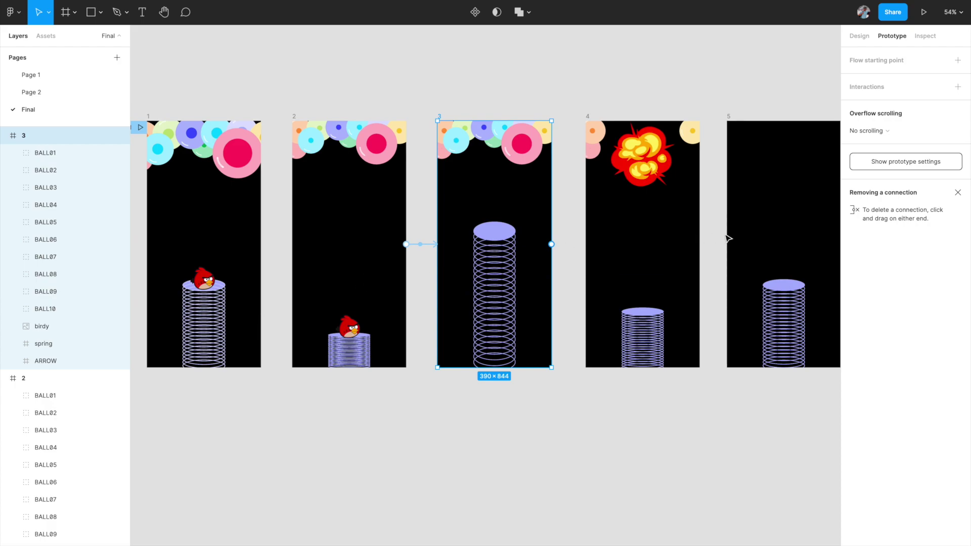
pyautogui.hscroll(-2, 728, 238)
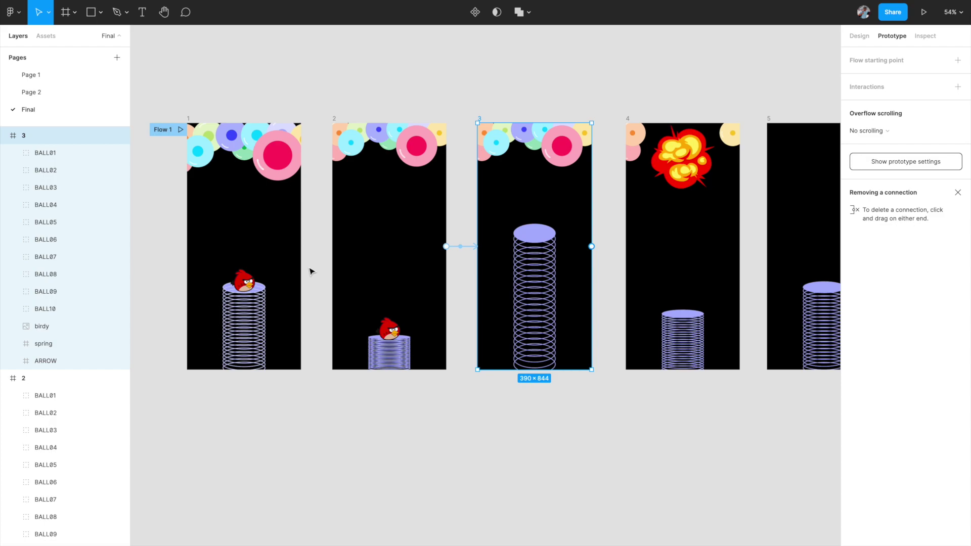
pyautogui.hscroll(5, 311, 271)
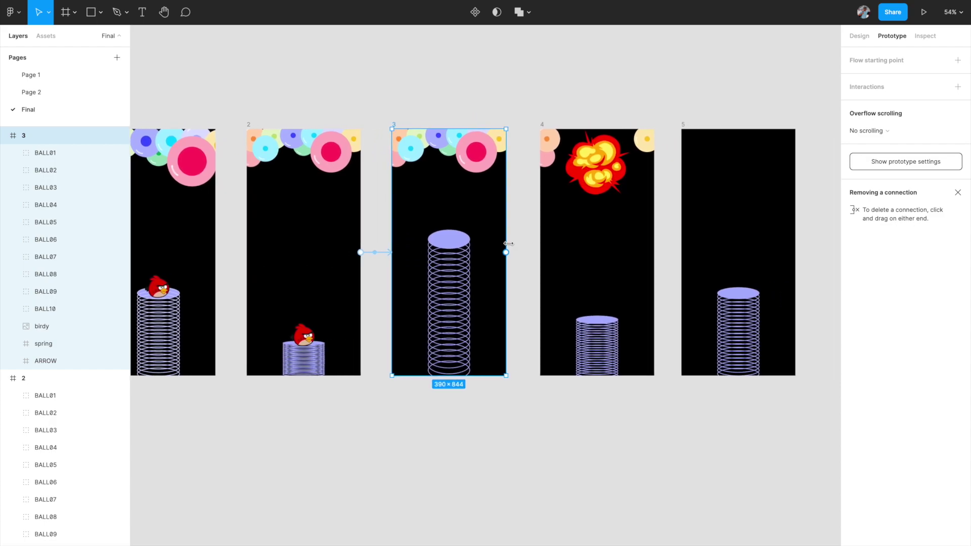
pyautogui.moveTo(480, 260); pyautogui.dragTo(523, 263)
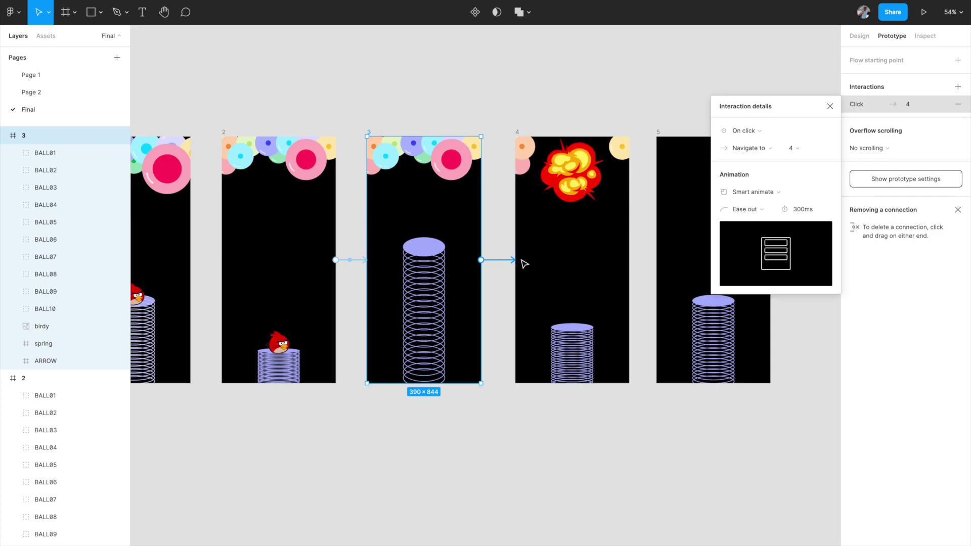
pyautogui.click(743, 130)
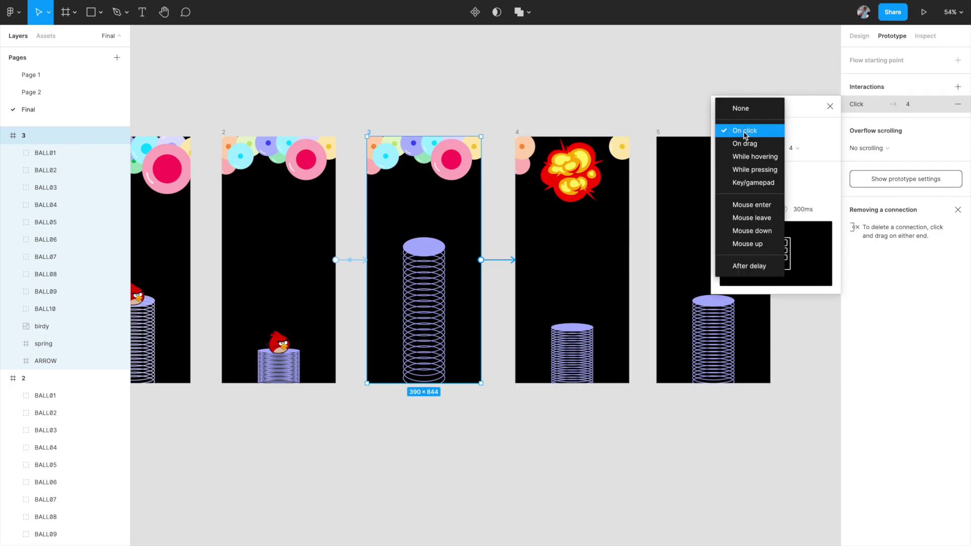
pyautogui.click(743, 266)
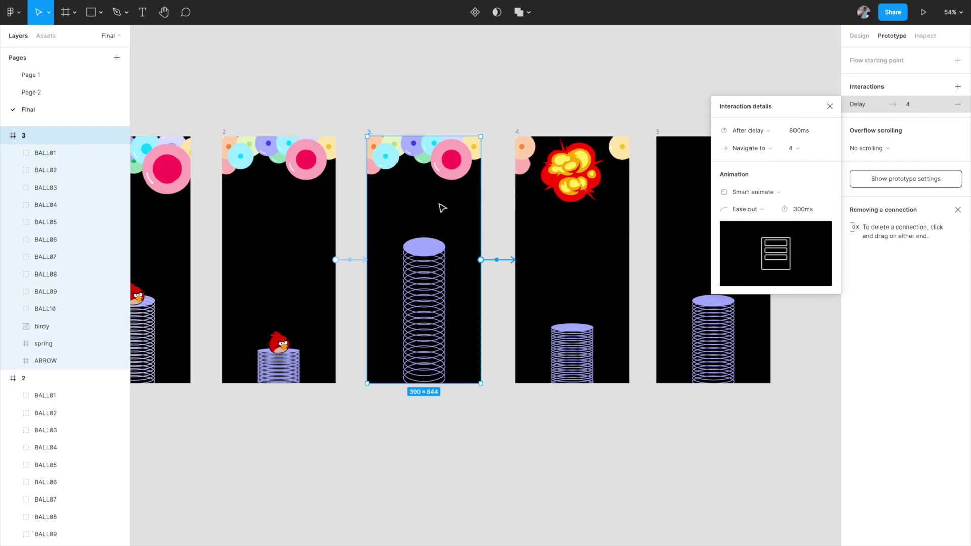
pyautogui.click(798, 131)
pyautogui.write('10')
pyautogui.press('Return')
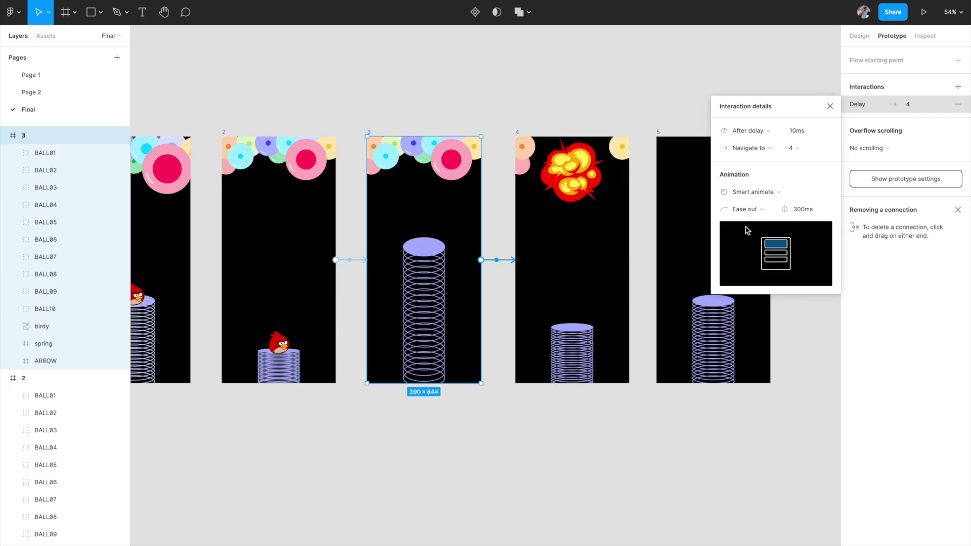
# Step: Set the animation duration of the frame 3 to frame 4 transition to 200 ms
pyautogui.click(801, 211)
pyautogui.write('200')
pyautogui.press('Return')
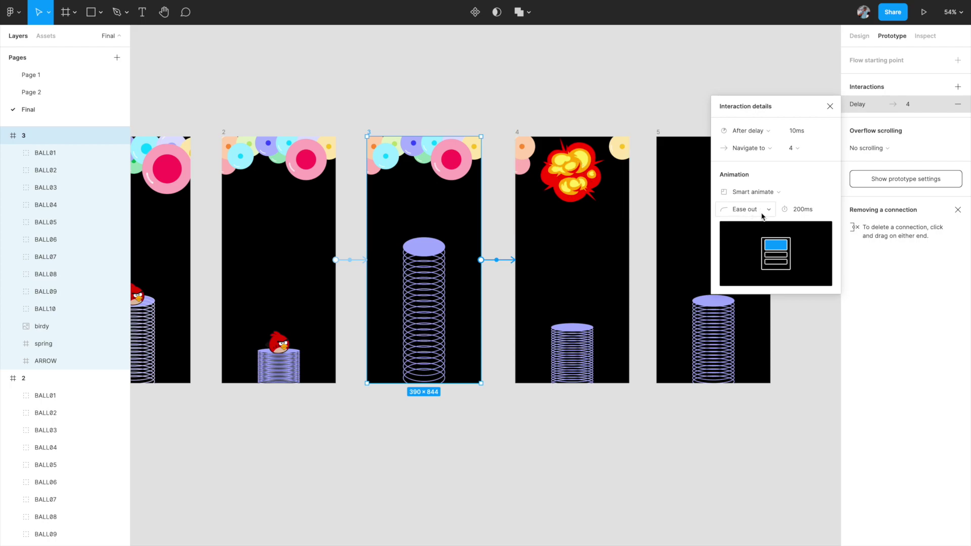
# Step: Connect frame 4 to frame 5 with an After delay interaction using a 200 ms delay
pyautogui.hscroll(2, 582, 183)
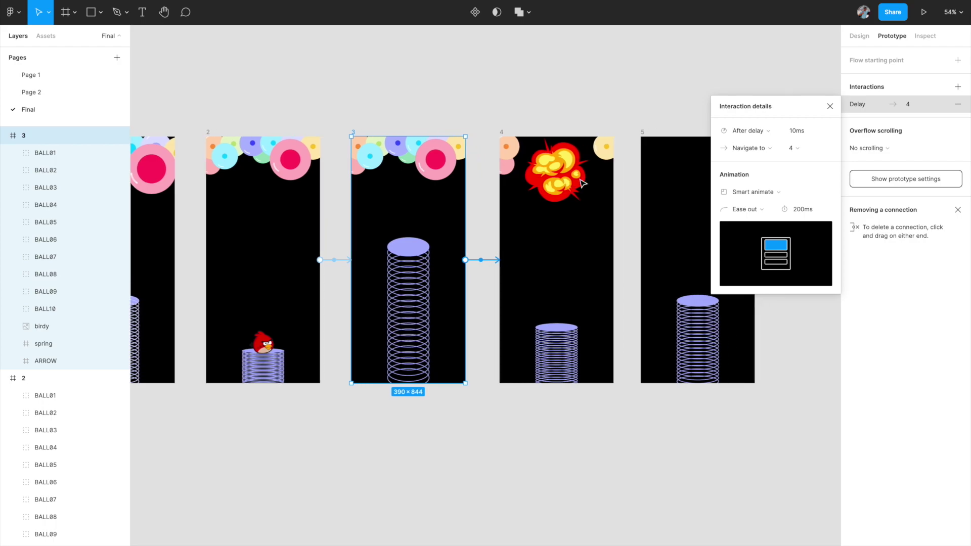
pyautogui.hscroll(1, 582, 183)
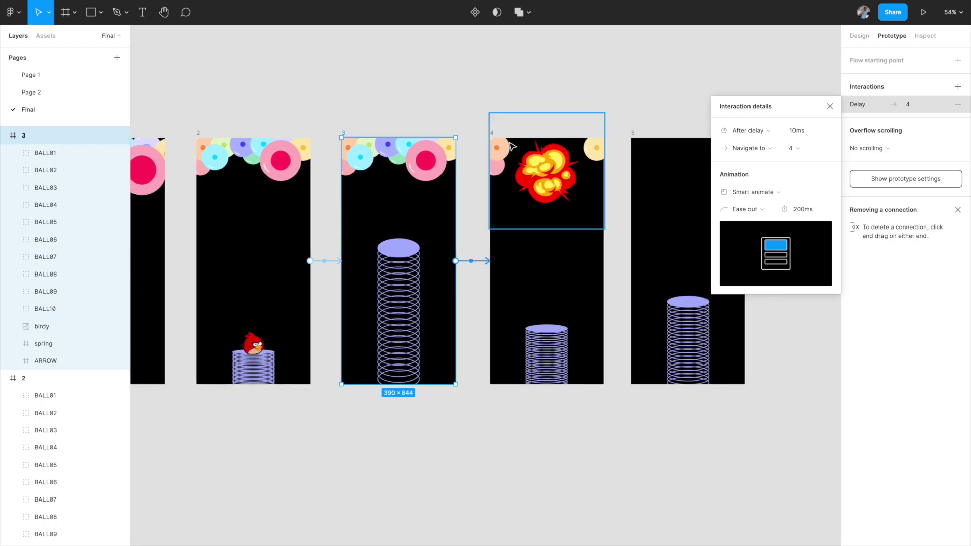
pyautogui.hscroll(2, 604, 238)
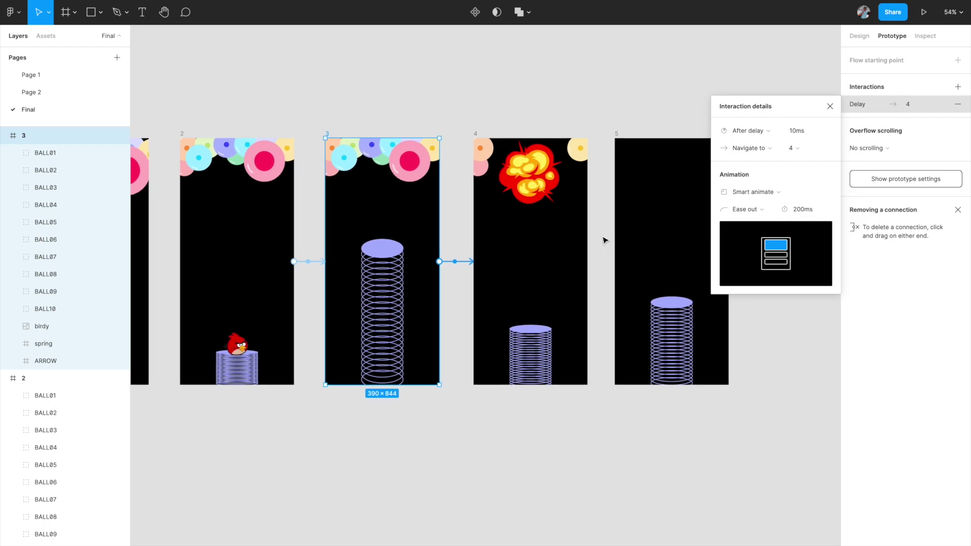
pyautogui.click(475, 134)
pyautogui.hscroll(3, 546, 255)
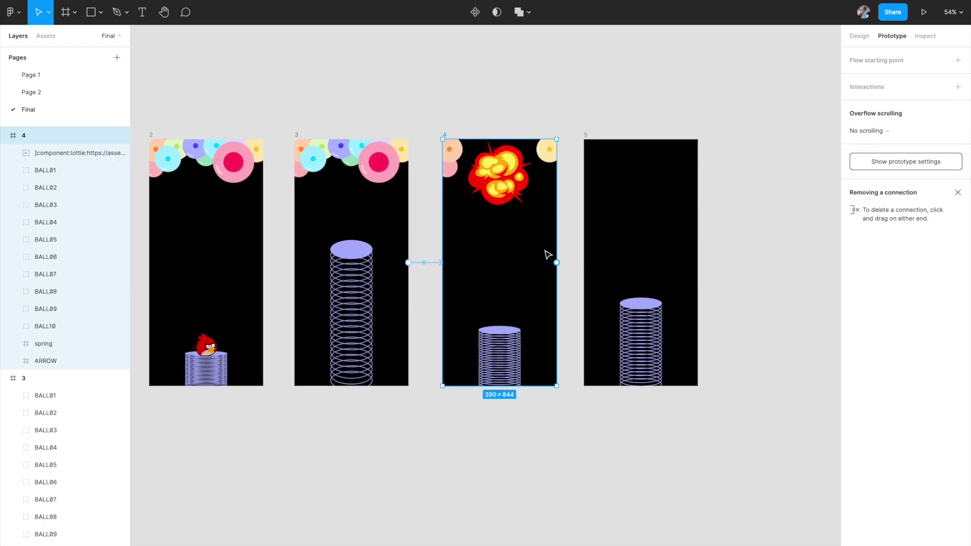
pyautogui.moveTo(557, 263); pyautogui.dragTo(590, 265)
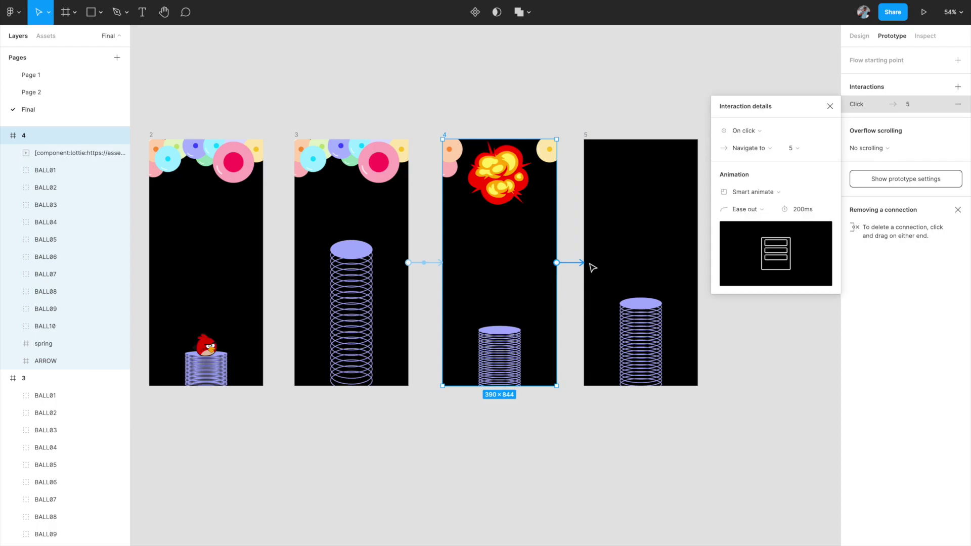
pyautogui.click(745, 130)
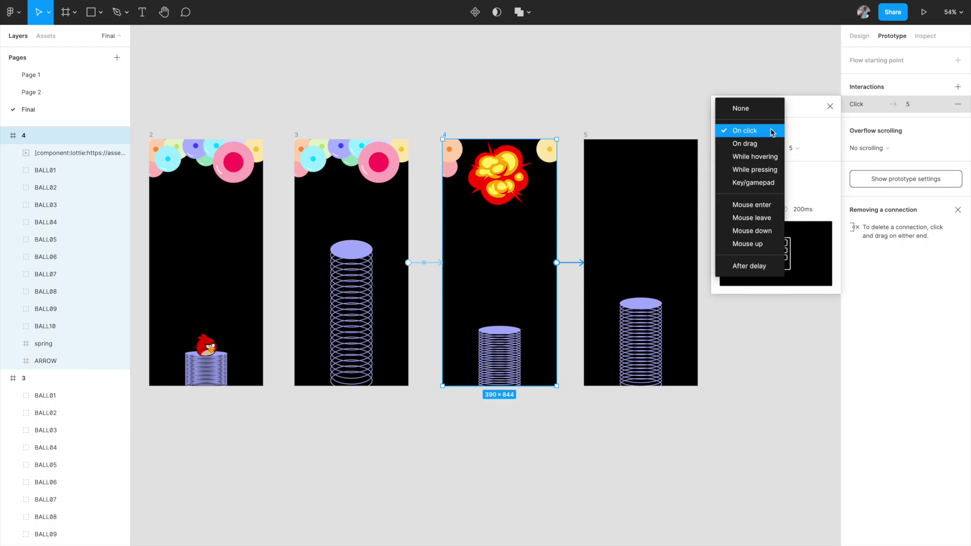
pyautogui.click(749, 267)
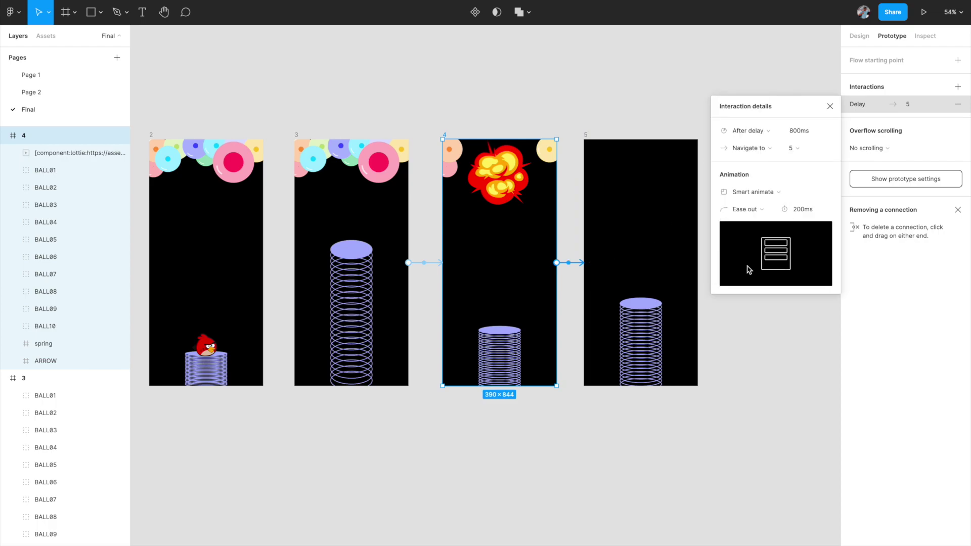
pyautogui.click(804, 134)
pyautogui.write('200')
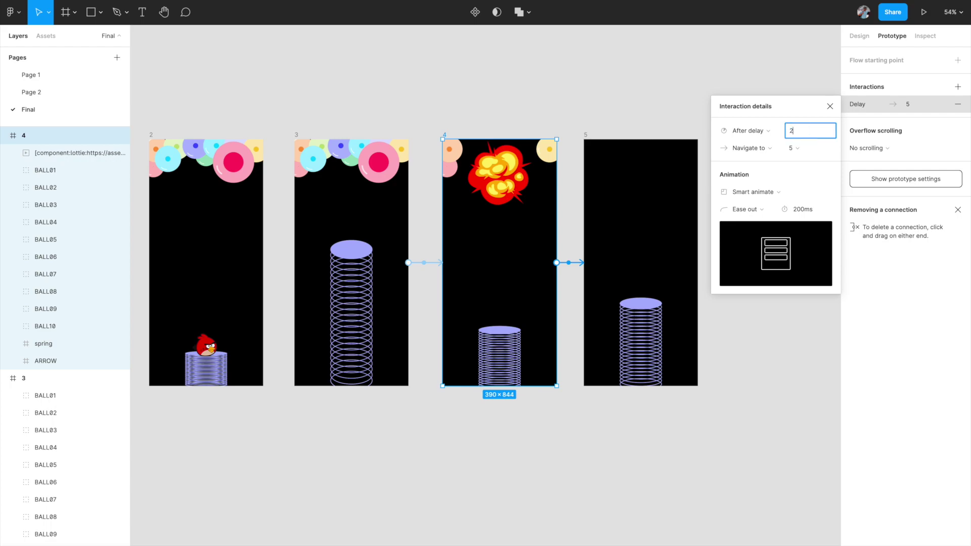
pyautogui.press('Return')
# Step: Set the animation duration of the frame 4 to frame 5 transition to 800 ms
pyautogui.click(801, 211)
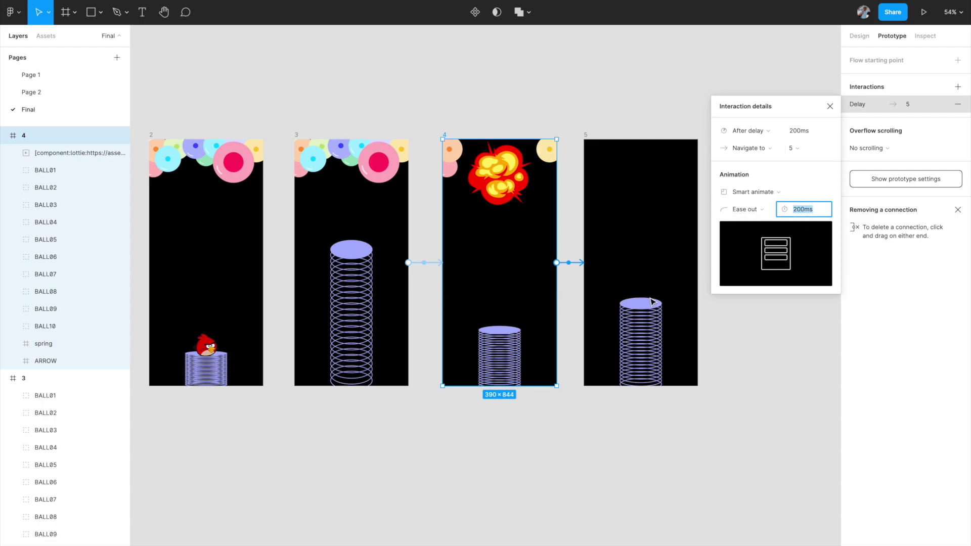
pyautogui.moveTo(734, 265)
pyautogui.write('800ms')
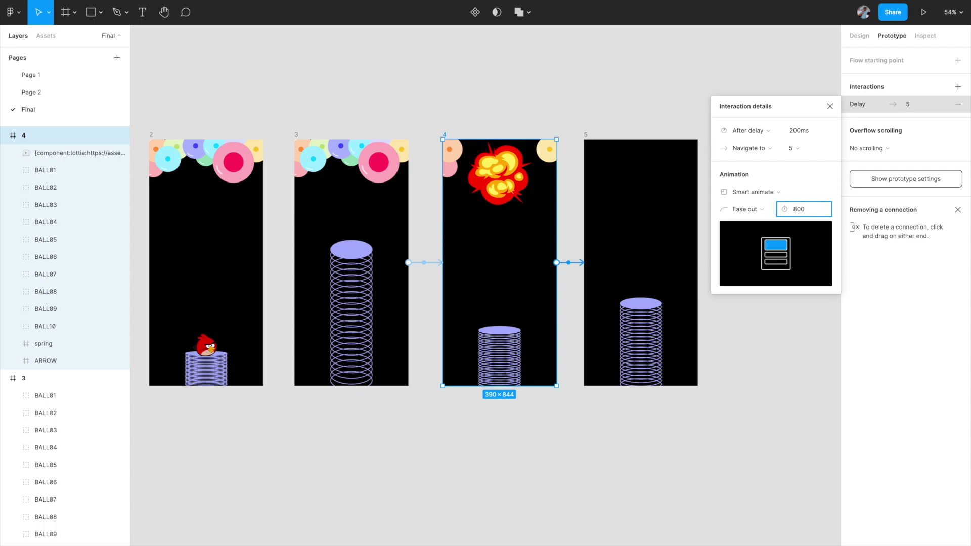
pyautogui.press('Return')
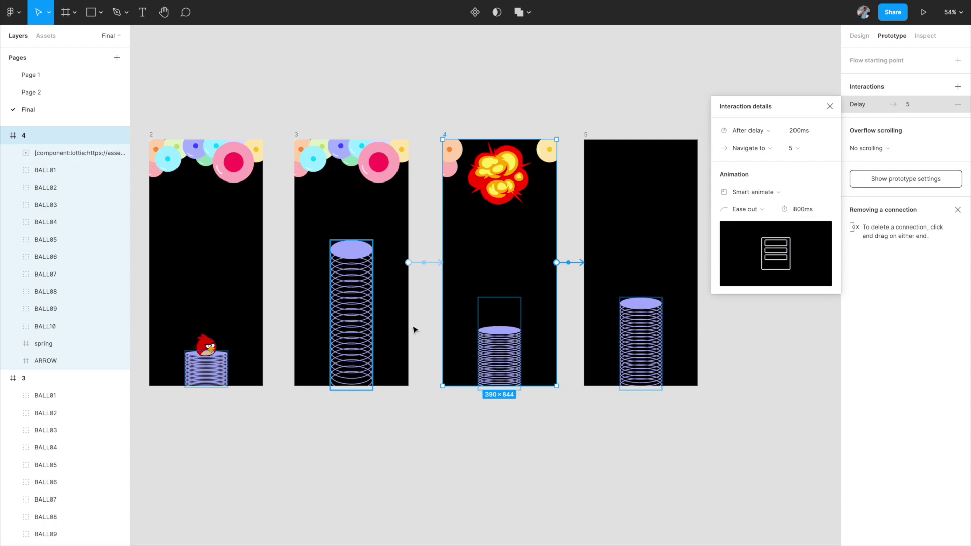
pyautogui.scroll(-3, 633, 267)
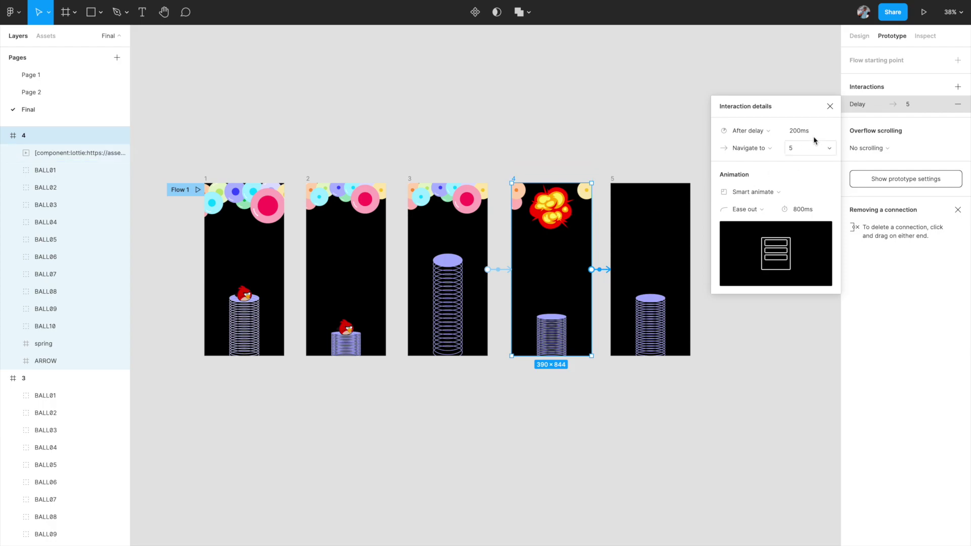
# Step: Check the easing options for the frame 4 to frame 5 transition, close its interaction details and deselect the frame
pyautogui.click(758, 209)
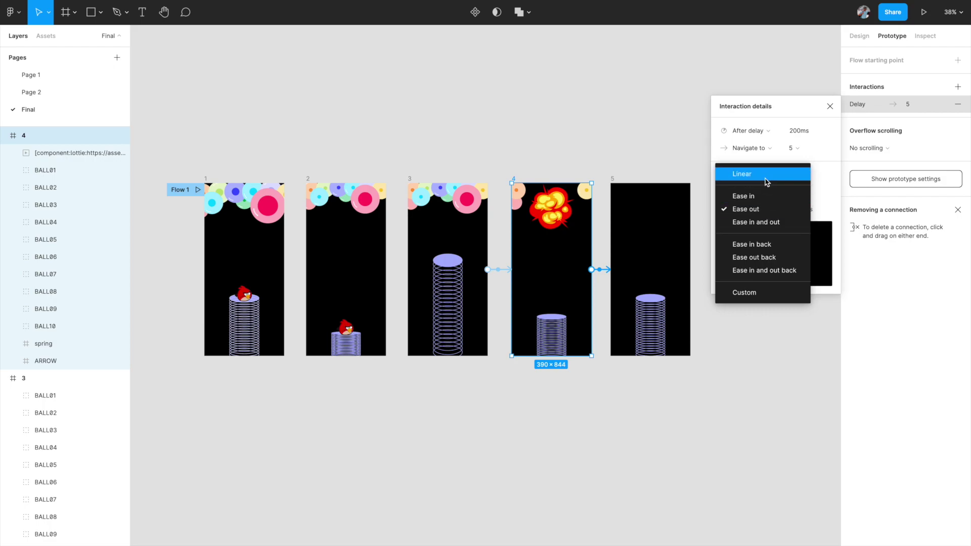
pyautogui.click(831, 106)
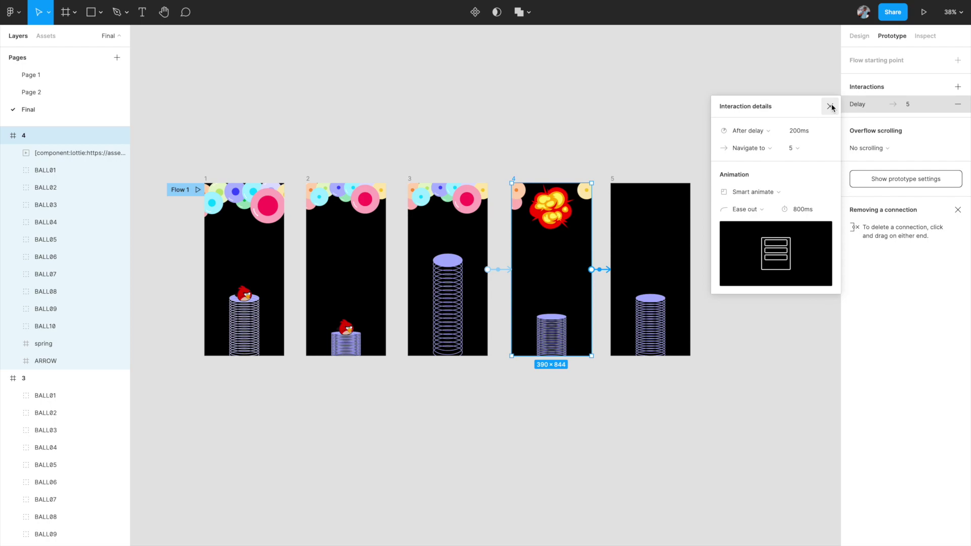
pyautogui.click(832, 107)
pyautogui.click(742, 134)
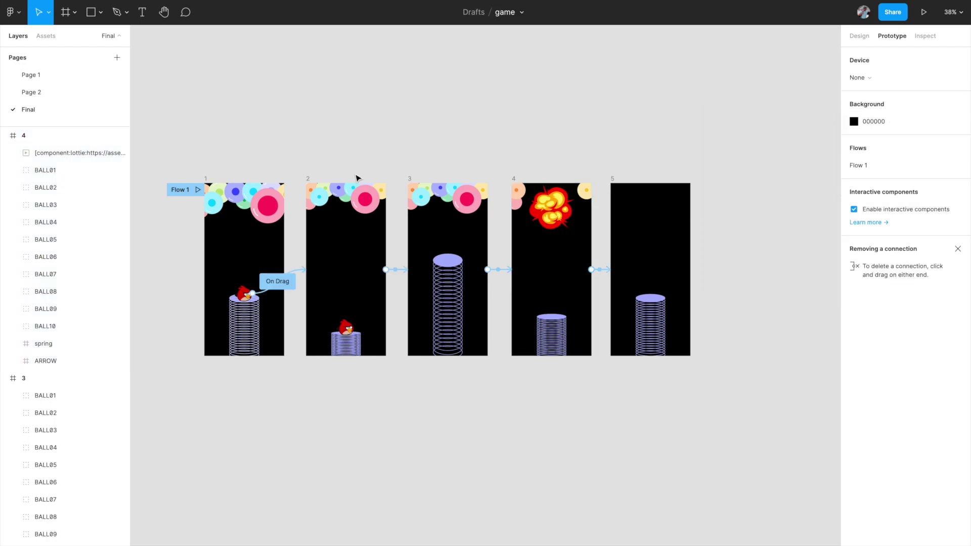
# Step: Preview the prototype from Flow 1 and pull the bird down onto the spring twice to test the launch sequence
pyautogui.click(177, 193)
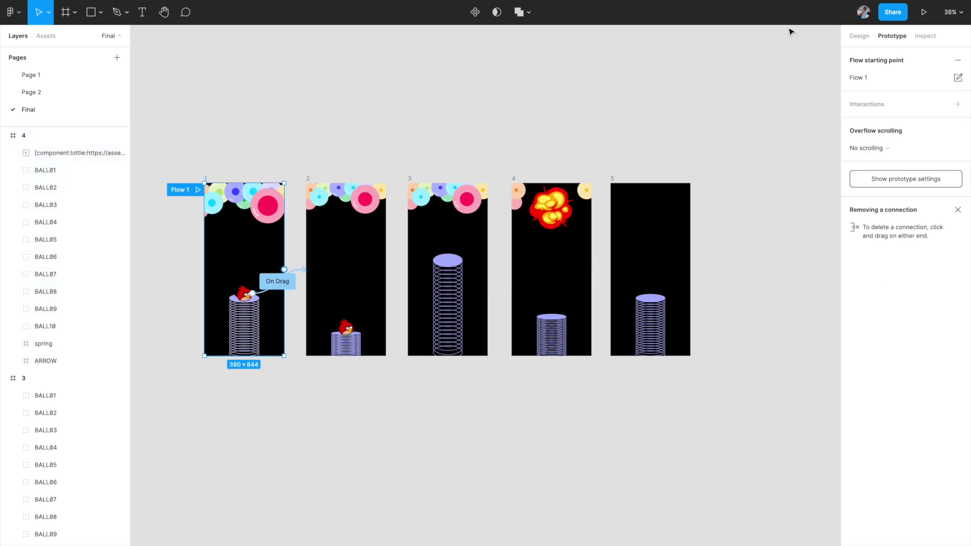
pyautogui.click(923, 11)
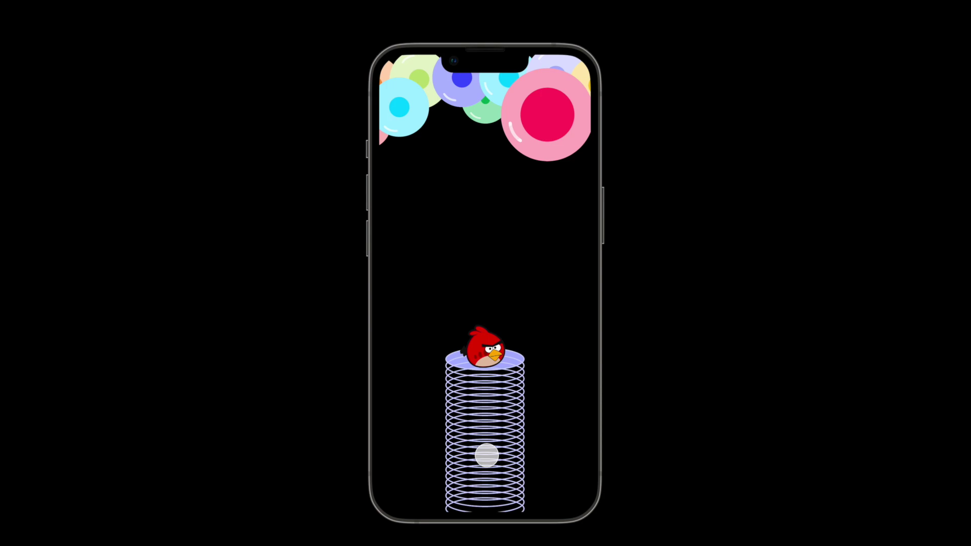
pyautogui.moveTo(488, 364); pyautogui.dragTo(488, 456)
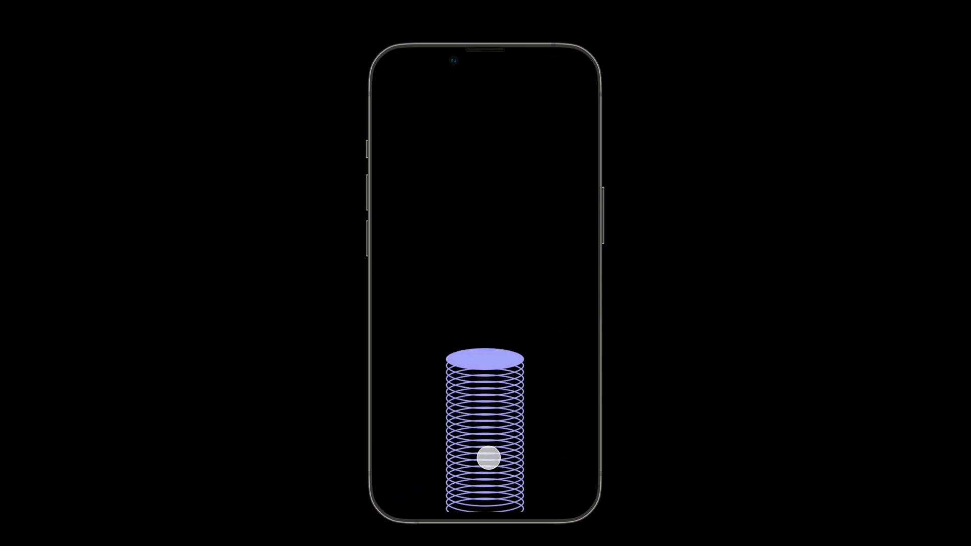
pyautogui.moveTo(489, 365); pyautogui.dragTo(494, 478)
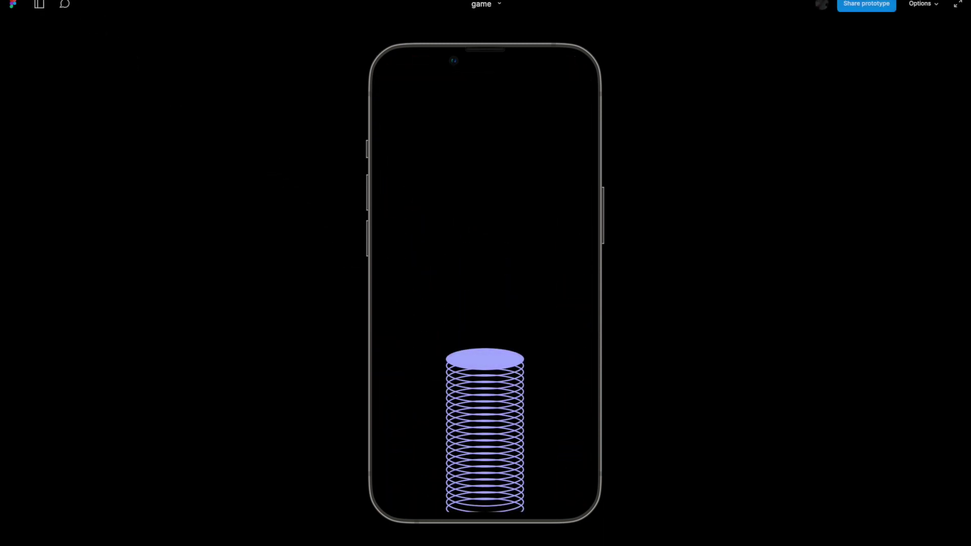
# Step: Return to the design file to look over the connected frames and reopen the prototype preview
pyautogui.click(62, 5)
pyautogui.scroll(3, 337, 191)
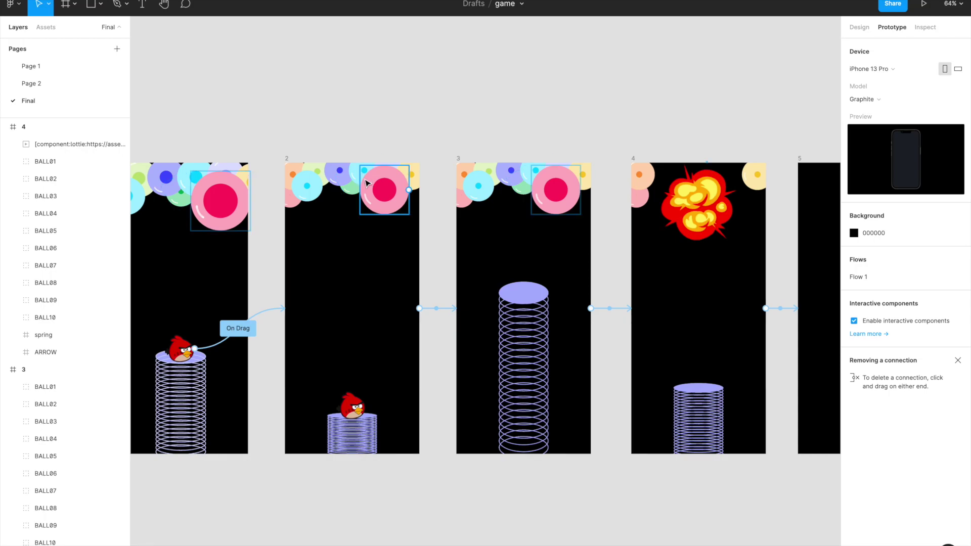
pyautogui.press('super+alt+Return')
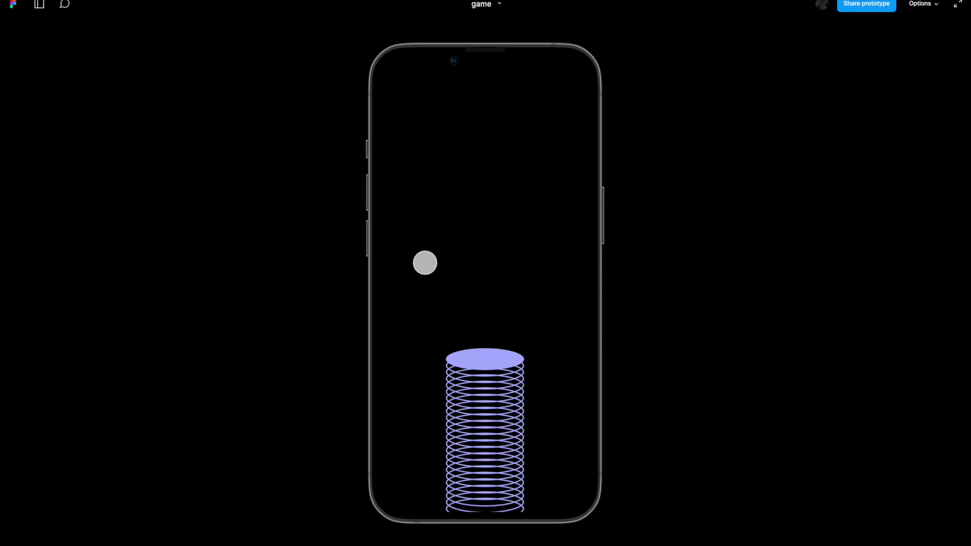
# Step: Replay the game prototype repeatedly, pulling the bird down each time to check the spring, ball and explosion animations
pyautogui.moveTo(486, 354); pyautogui.dragTo(479, 461)
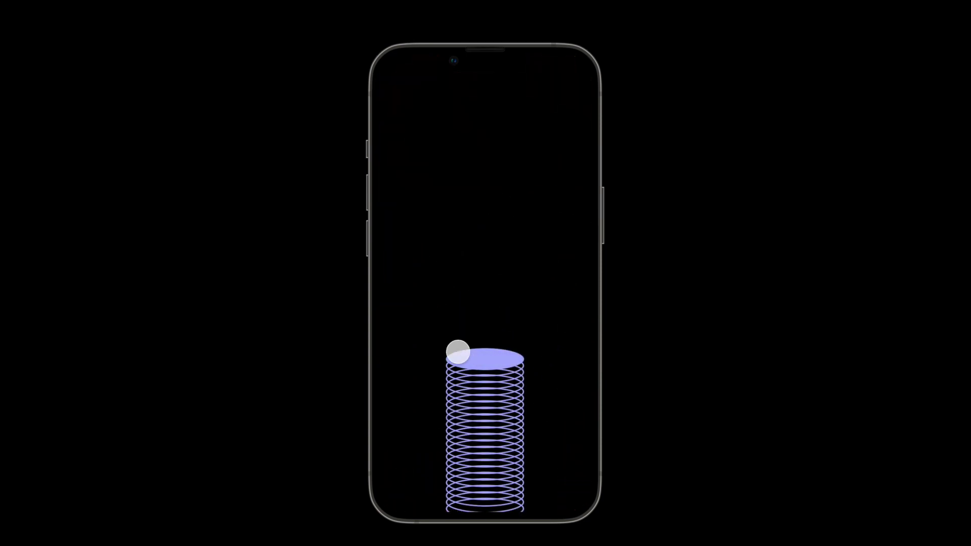
pyautogui.moveTo(465, 362); pyautogui.dragTo(480, 471)
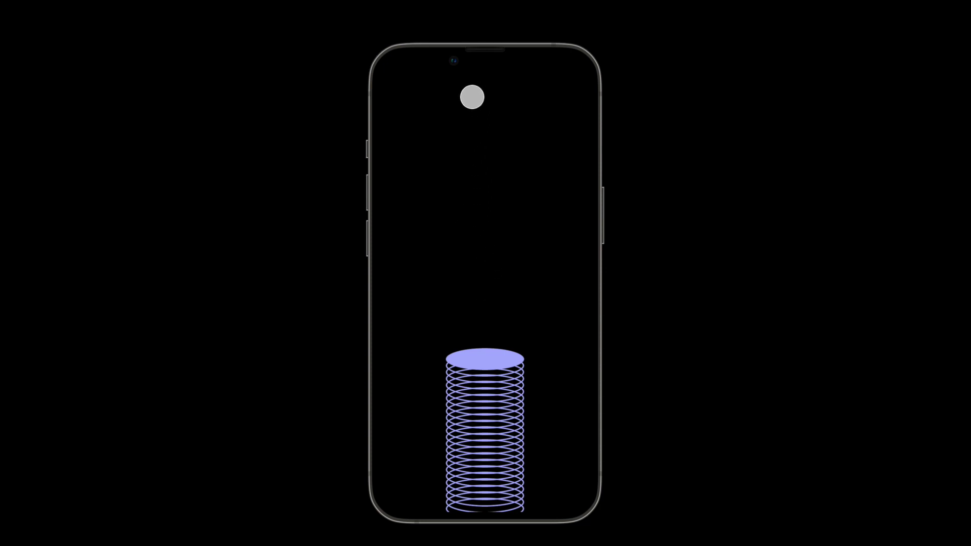
pyautogui.moveTo(489, 377); pyautogui.dragTo(492, 451)
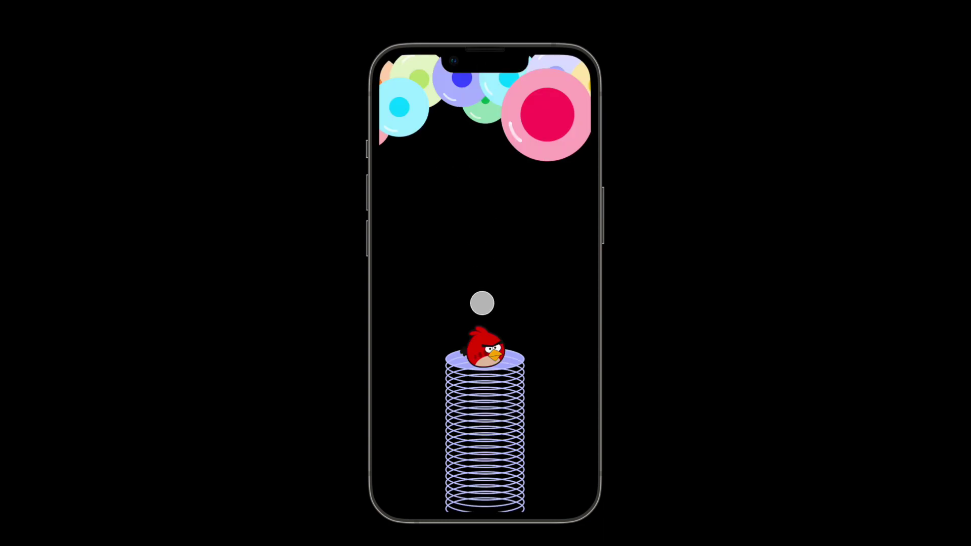
pyautogui.moveTo(482, 347); pyautogui.dragTo(482, 478)
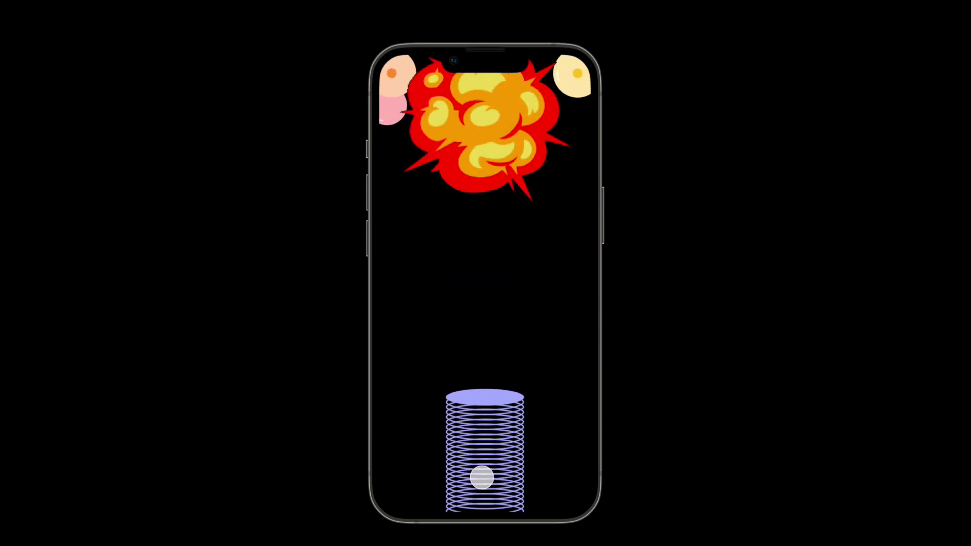
pyautogui.moveTo(494, 371); pyautogui.dragTo(501, 469)
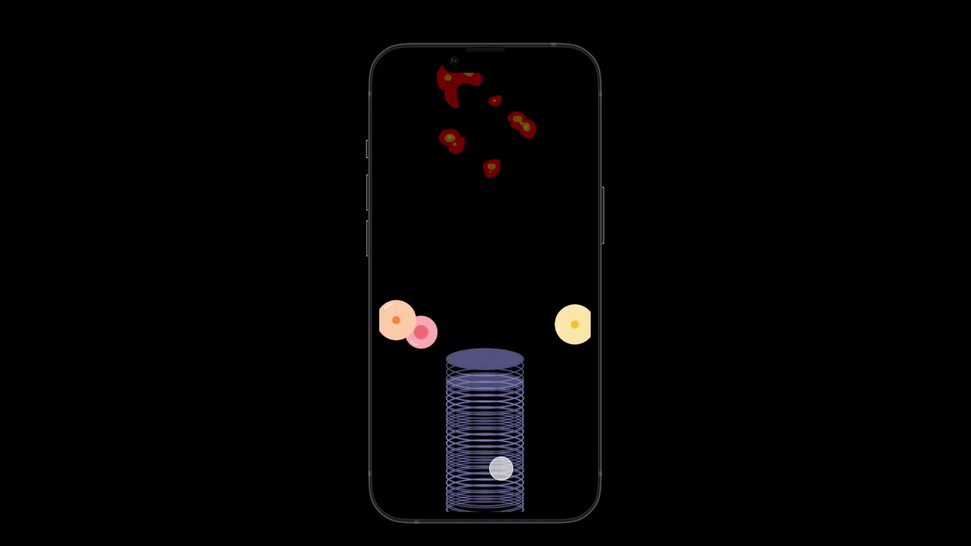